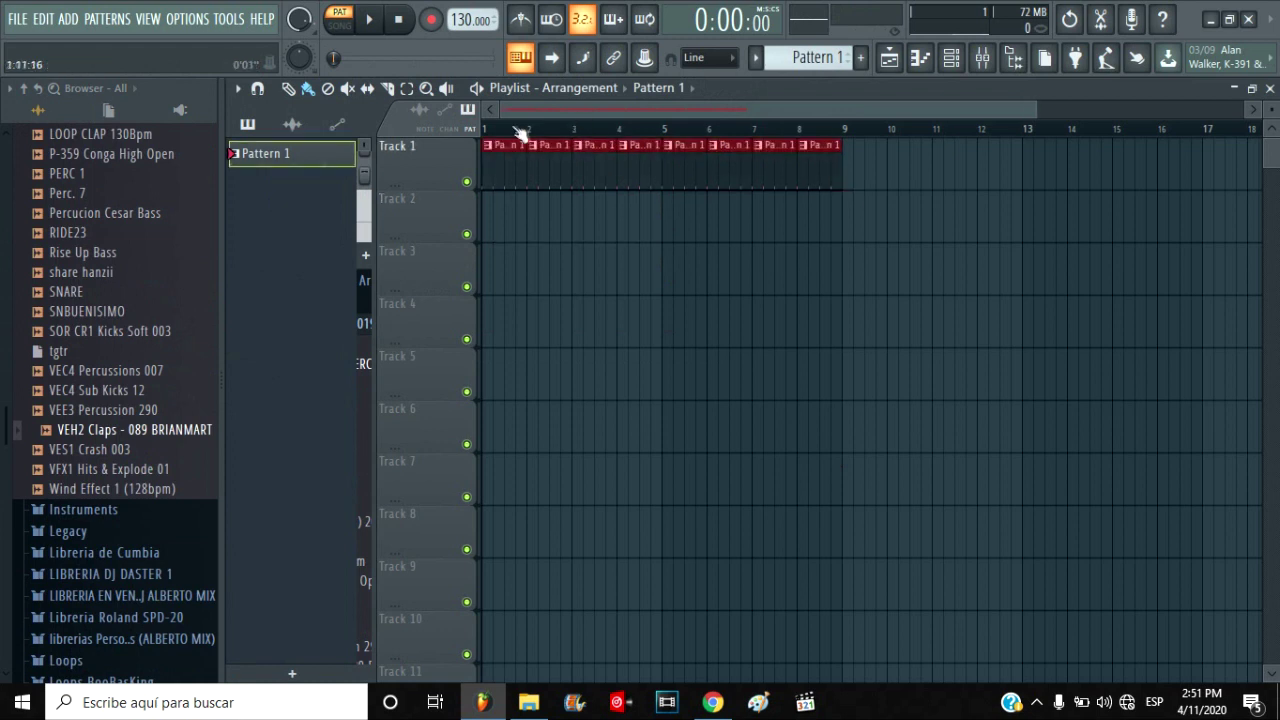
- Play the song and add Pattern 1 clips to Track 1 from bar 9 through bar 13
click(368, 26)
click(849, 166)
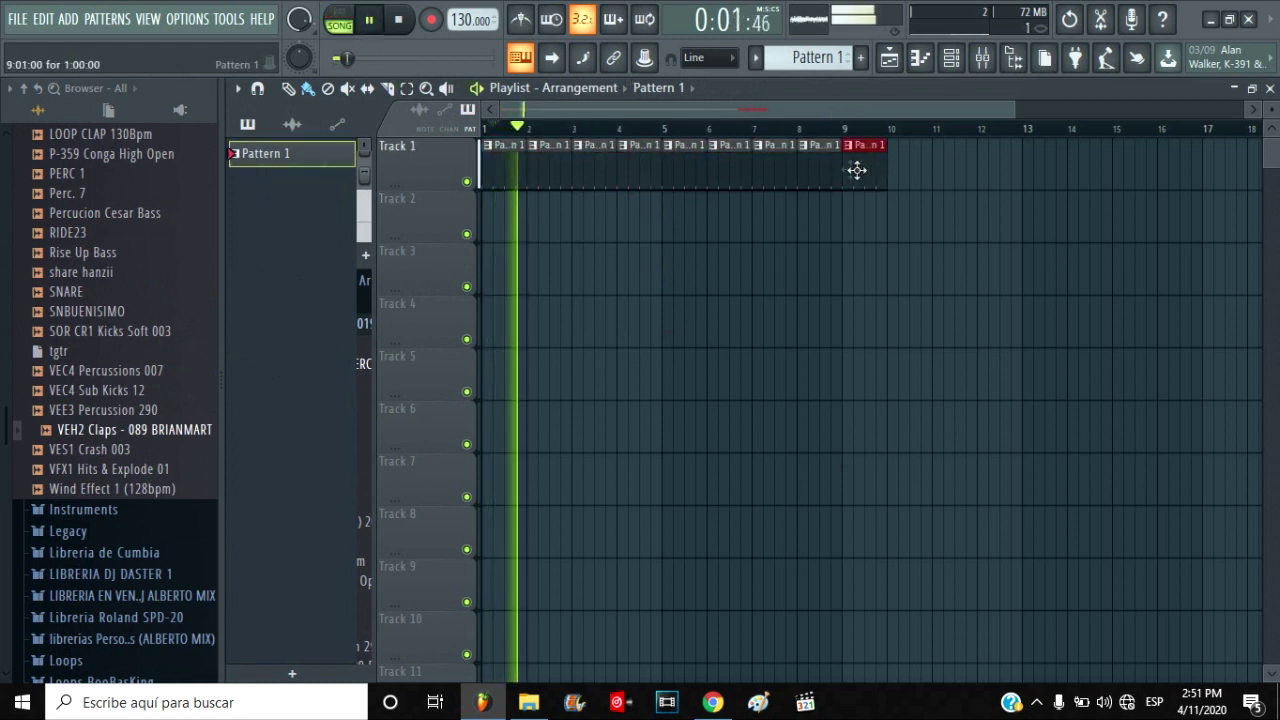
drag(896, 172, 1043, 166)
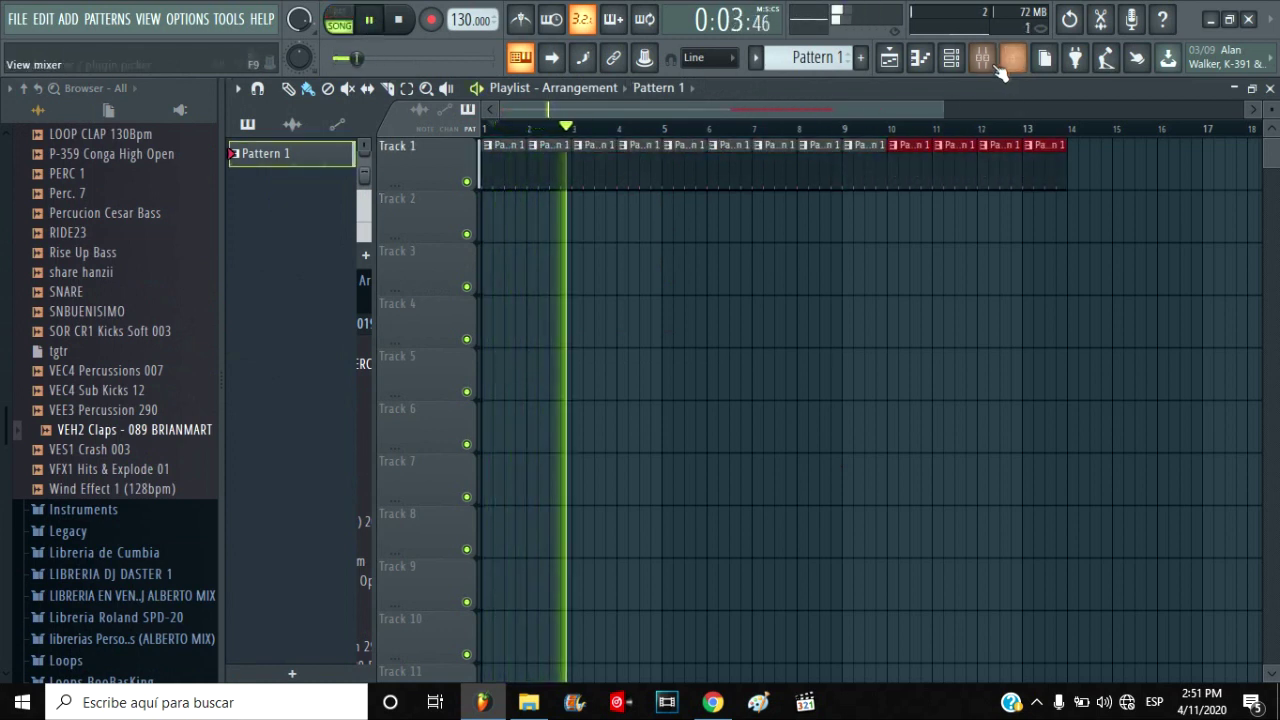
- On the Master mixer track, bypass Fruity Limiter and add Fruity Blood Overdrive in slot 2 with post gain at about -0.08
click(983, 60)
click(1137, 93)
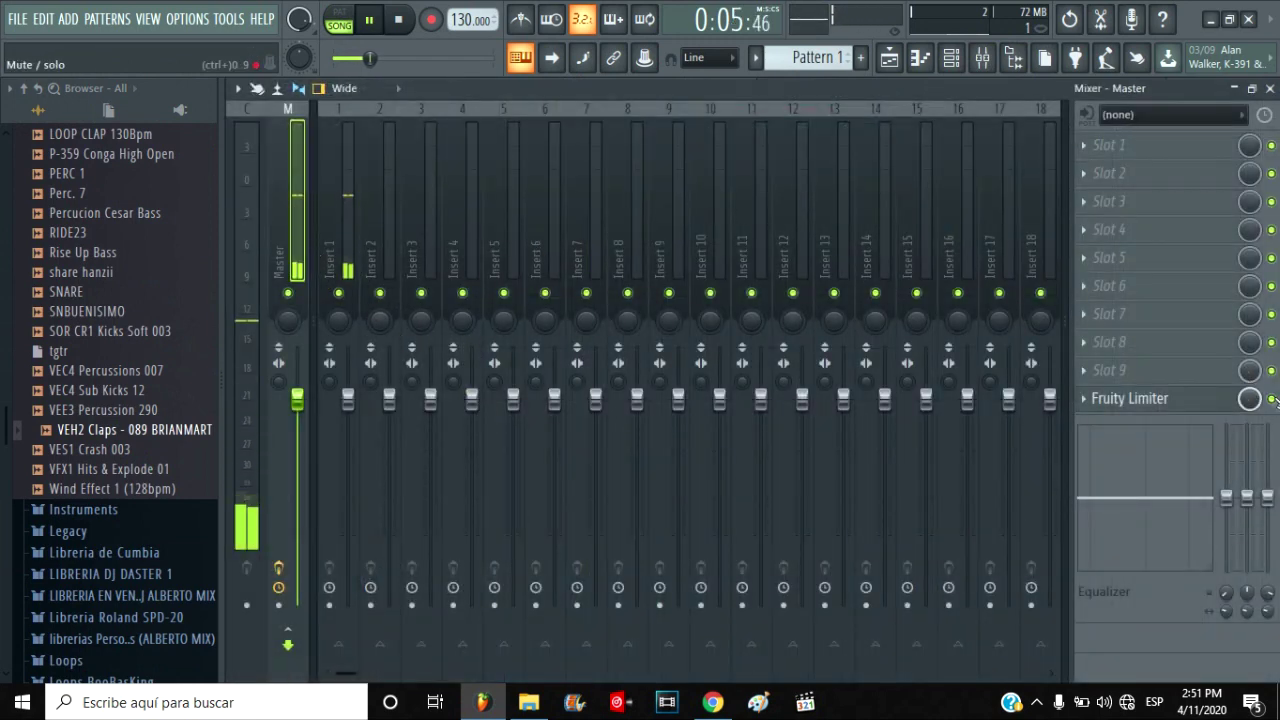
click(1110, 173)
click(712, 301)
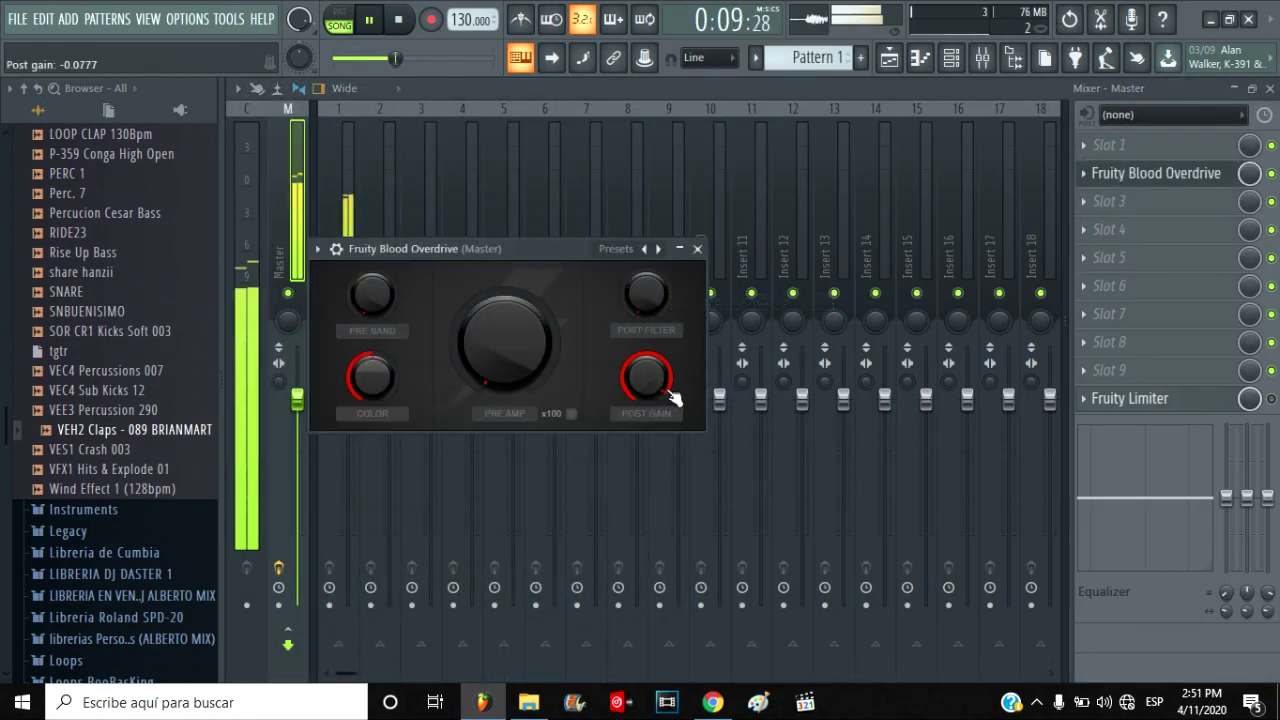
key(F9)
click(697, 248)
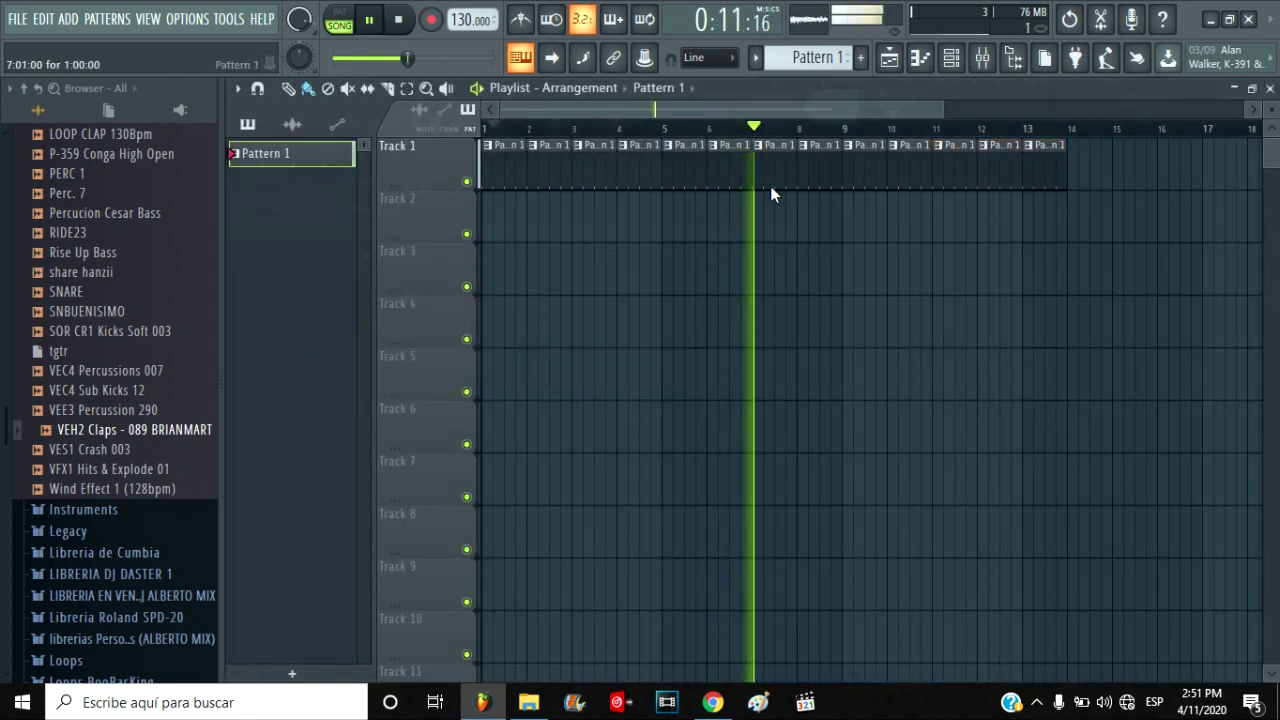
- Stop playback and create a new, empty Pattern 2
key(F6)
key(space)
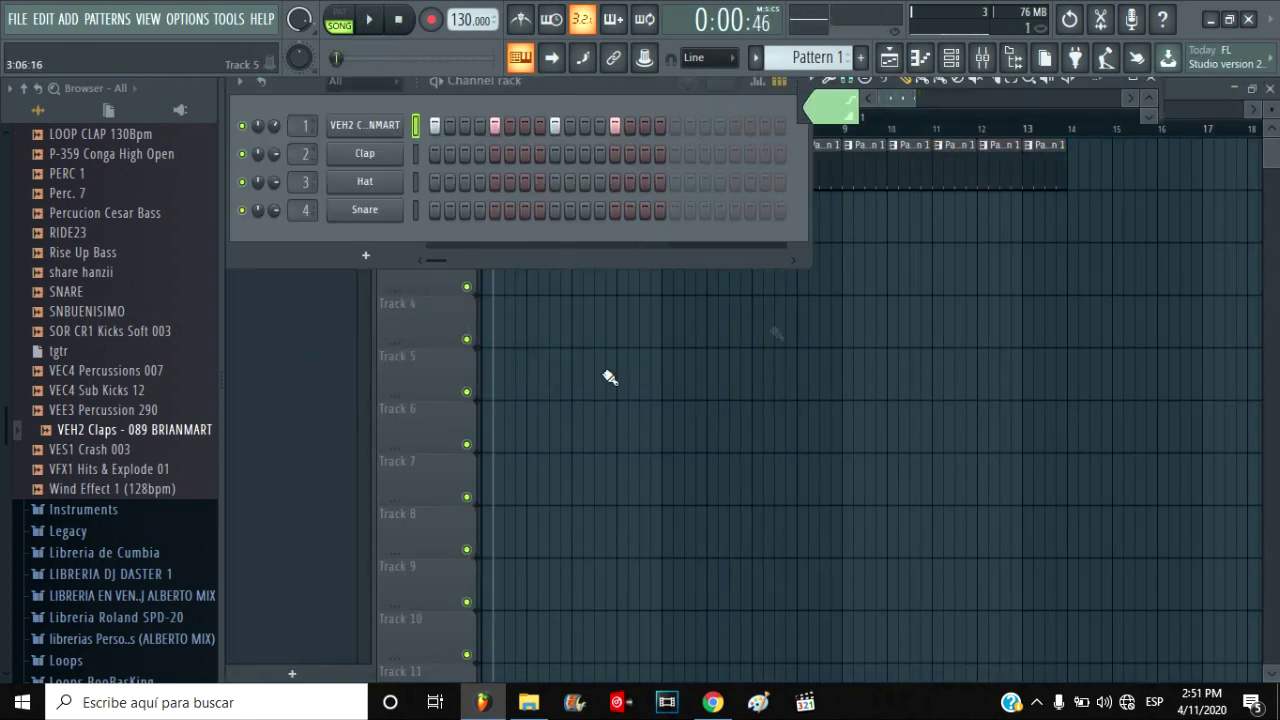
key(F6)
key(F4)
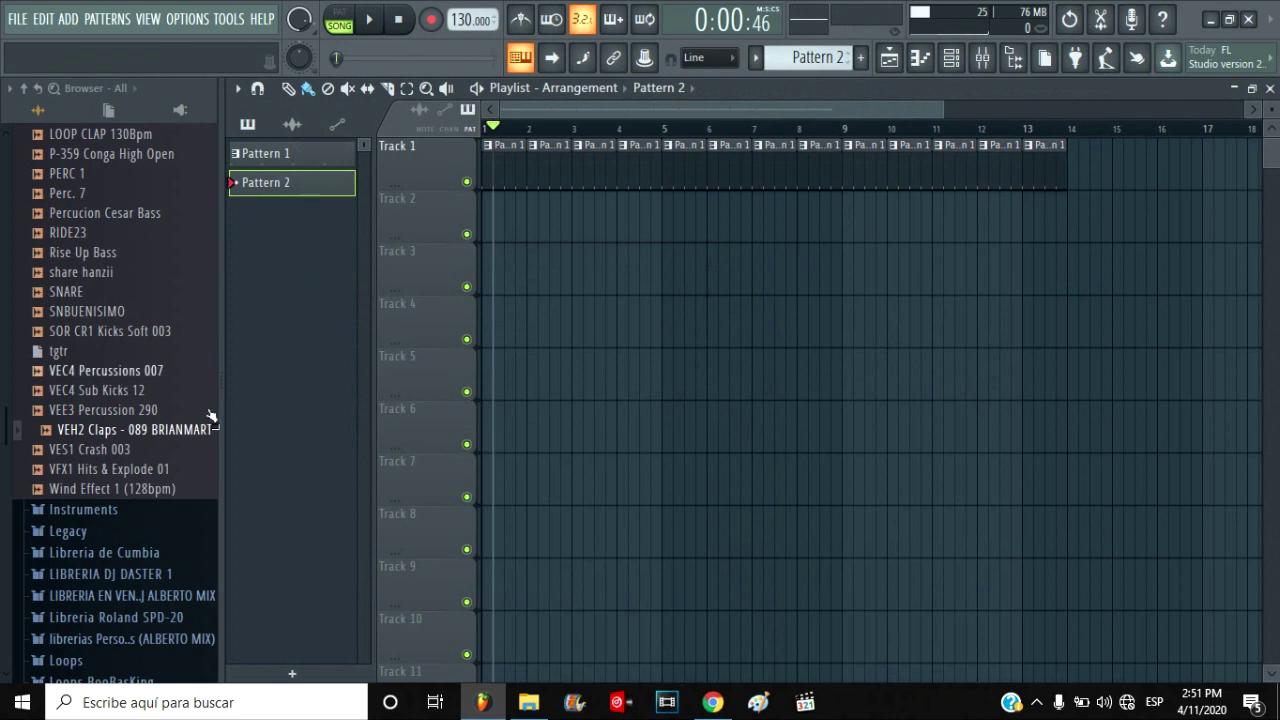
- Replace the Clap channel with the RIDE23 sample and fill every fourth step for it in Pattern 2
click(951, 62)
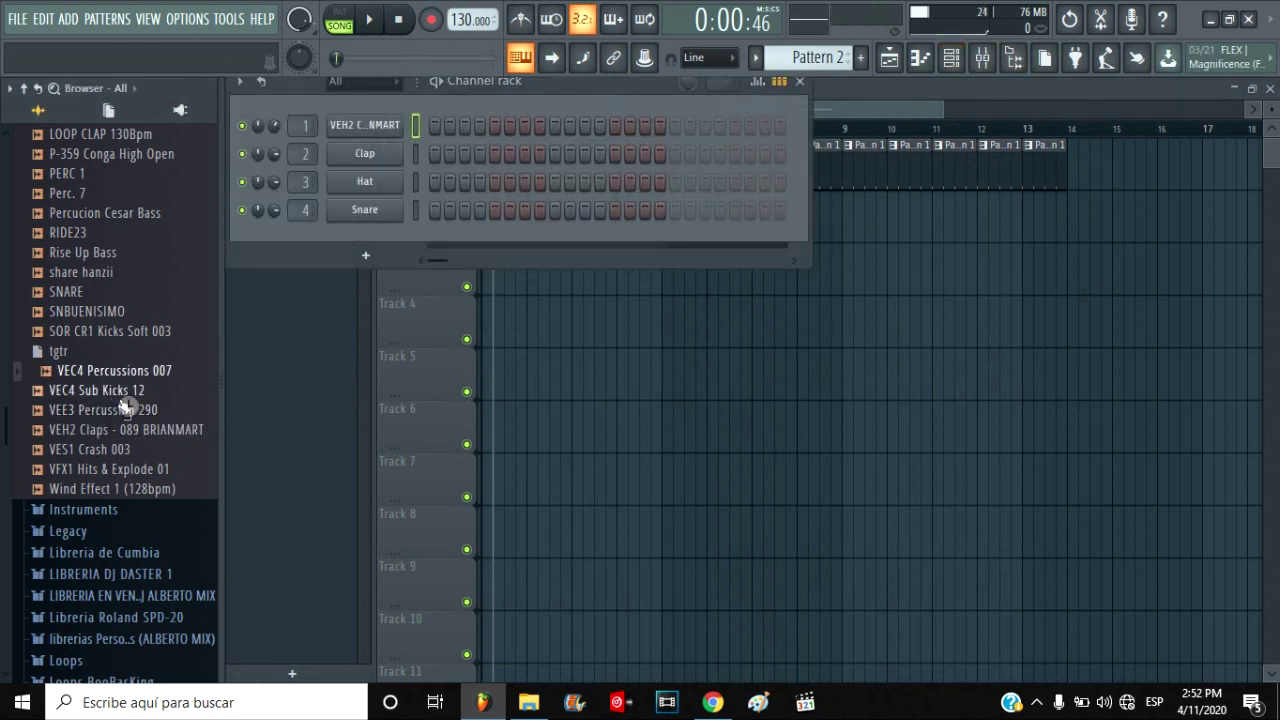
scroll(136, 418, up, 8)
scroll(134, 580, down, 3)
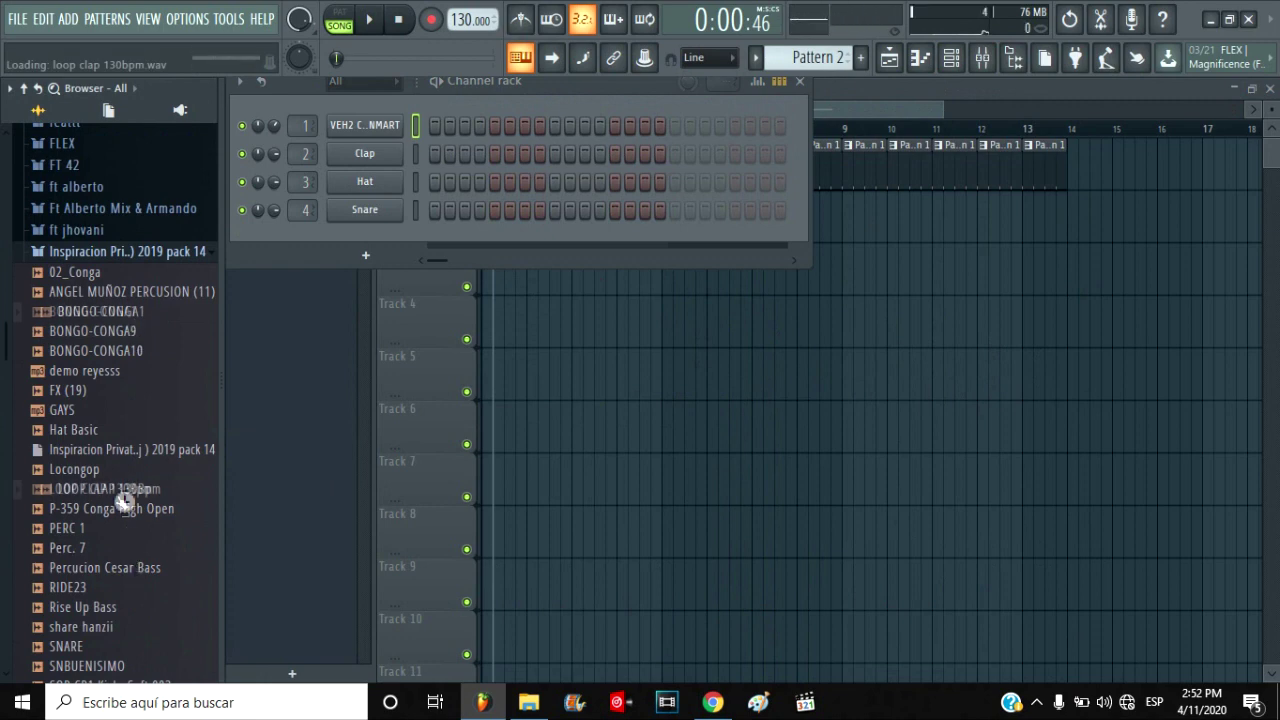
scroll(133, 548, down, 2)
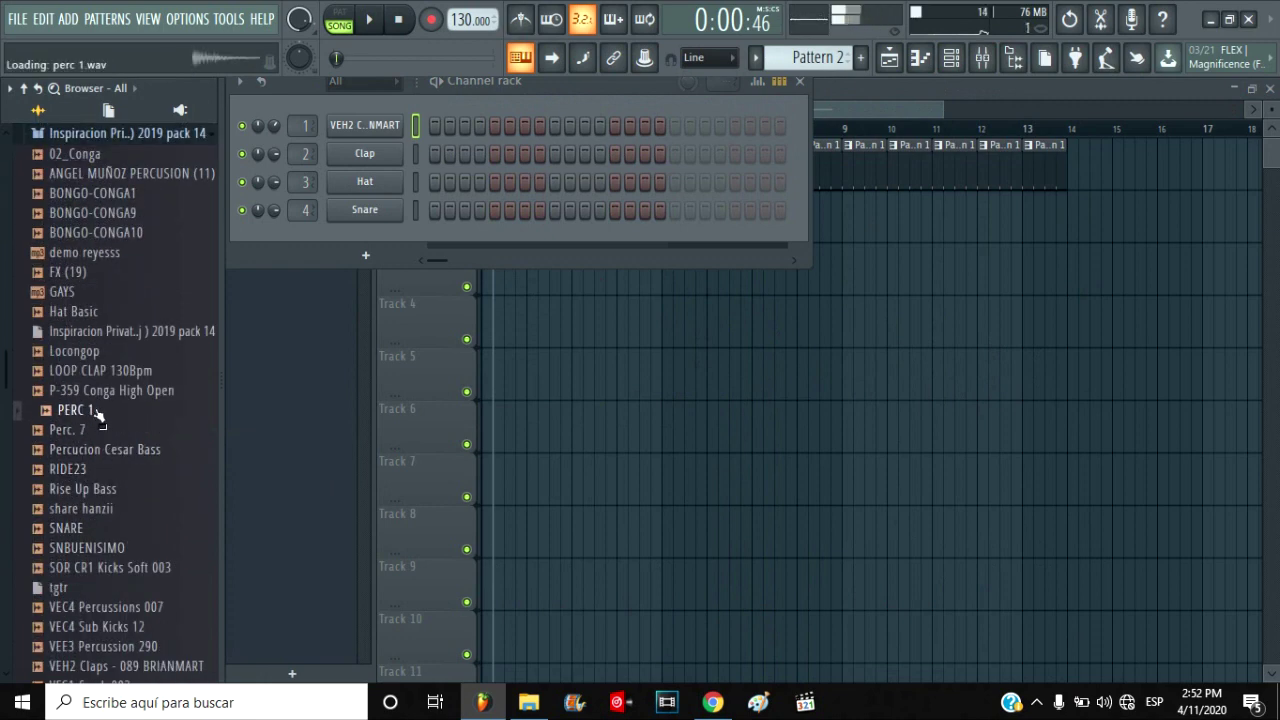
drag(280, 370, 368, 153)
right_click(375, 150)
click(658, 232)
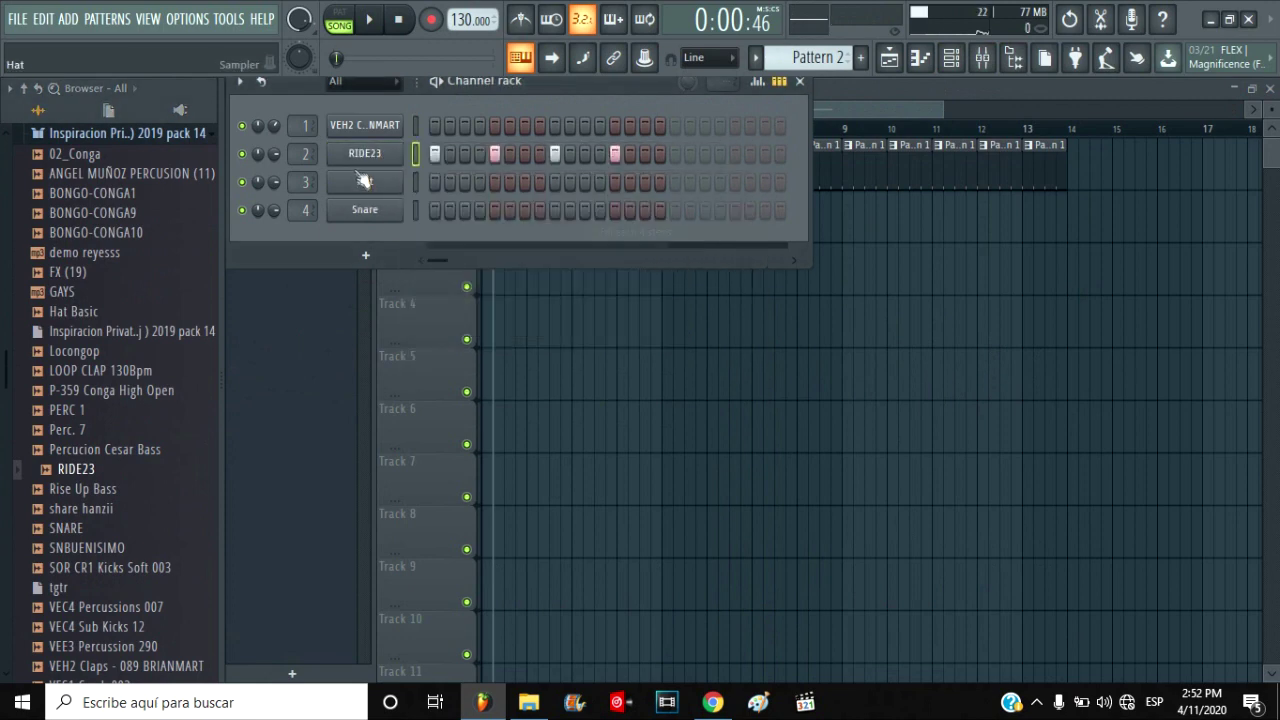
- Set the RIDE23 channel's volume to 68% in its sampler settings
click(364, 160)
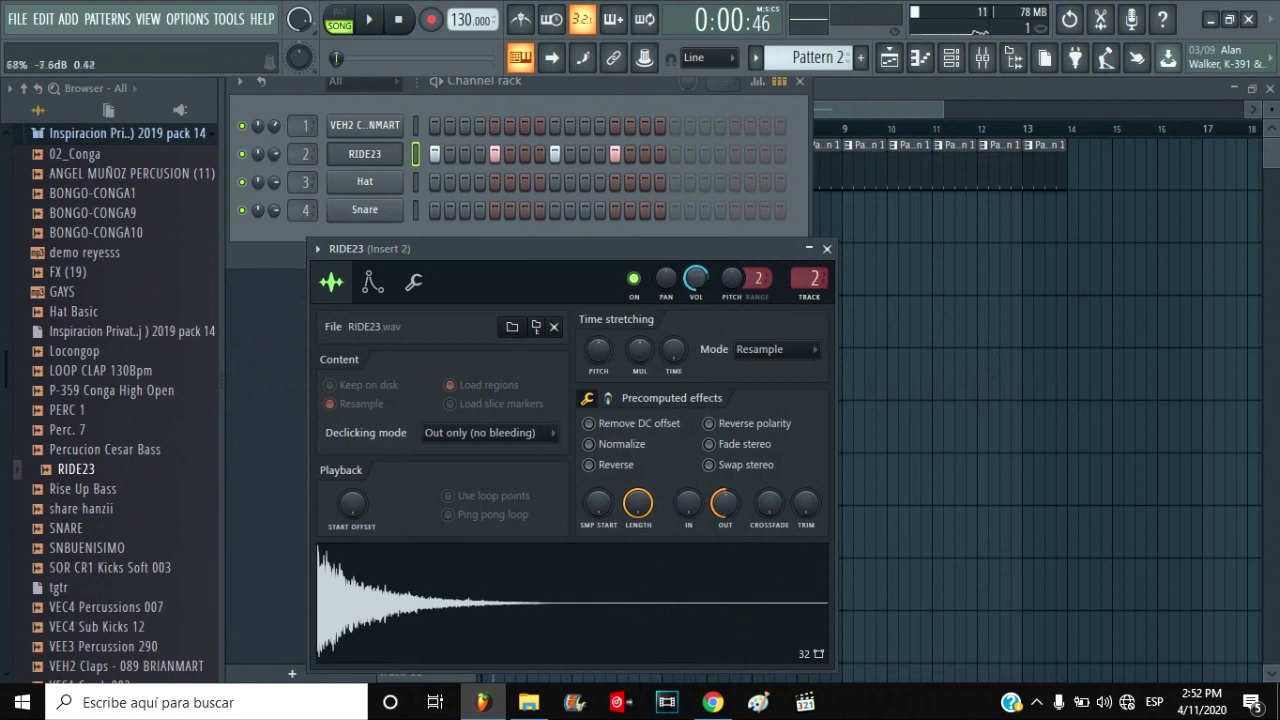
click(1001, 467)
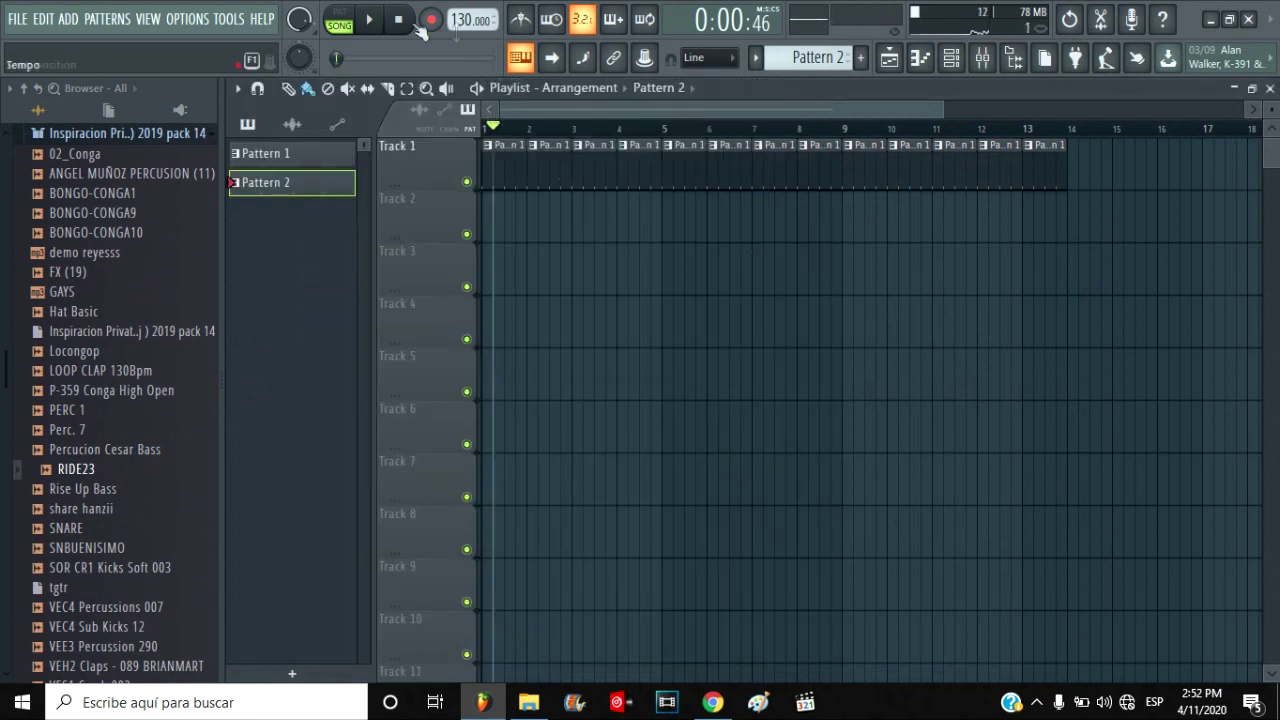
- Place Pattern 2 clips on Track 2 at bars 1 to 7 and 9 to 13, and clear bar 8 on Track 1
key(space)
mouse_move(786, 229)
mouse_down()
mouse_move(737, 206)
mouse_move(770, 221)
mouse_up()
right_click(820, 174)
drag(856, 218, 1066, 257)
- Extend the Pattern 1 clips on Track 1 and the Pattern 2 clips on Track 2 through bar 15
right_click(1046, 171)
click(1008, 172)
mouse_move(1038, 177)
mouse_down()
mouse_move(1141, 188)
mouse_move(1130, 188)
mouse_up()
click(1056, 220)
drag(1074, 220, 1120, 222)
key(space)
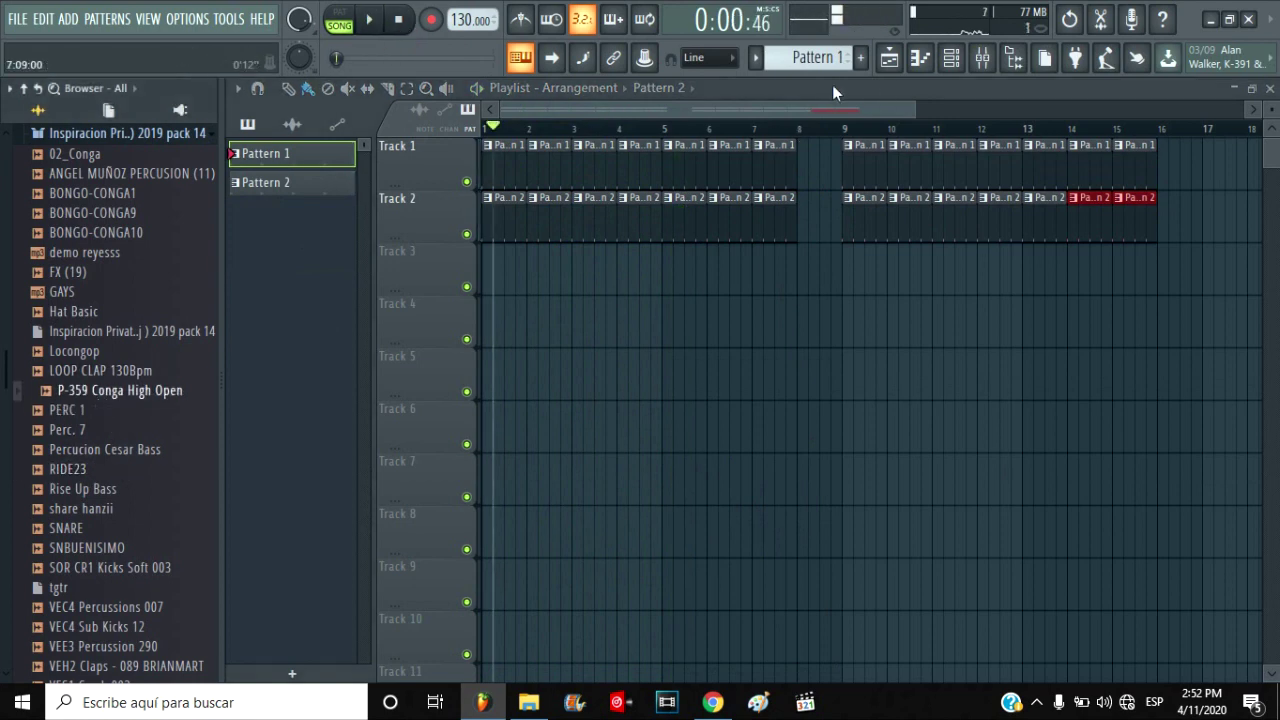
- Create Pattern 3, audition percussion samples in the browser and load TABLA 7 as a new channel
click(955, 60)
scroll(107, 450, up, 4)
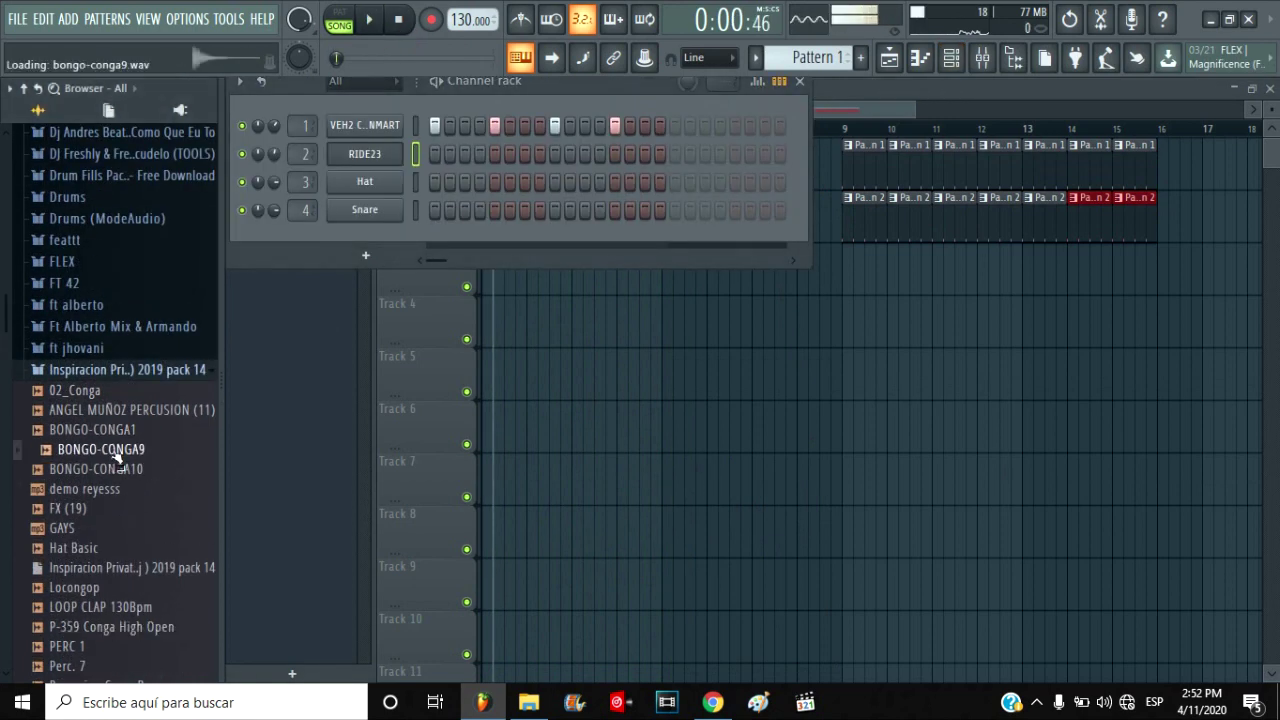
click(116, 371)
click(108, 352)
scroll(102, 400, down, 3)
click(96, 431)
scroll(97, 440, down, 2)
click(96, 453)
drag(382, 244, 254, 428)
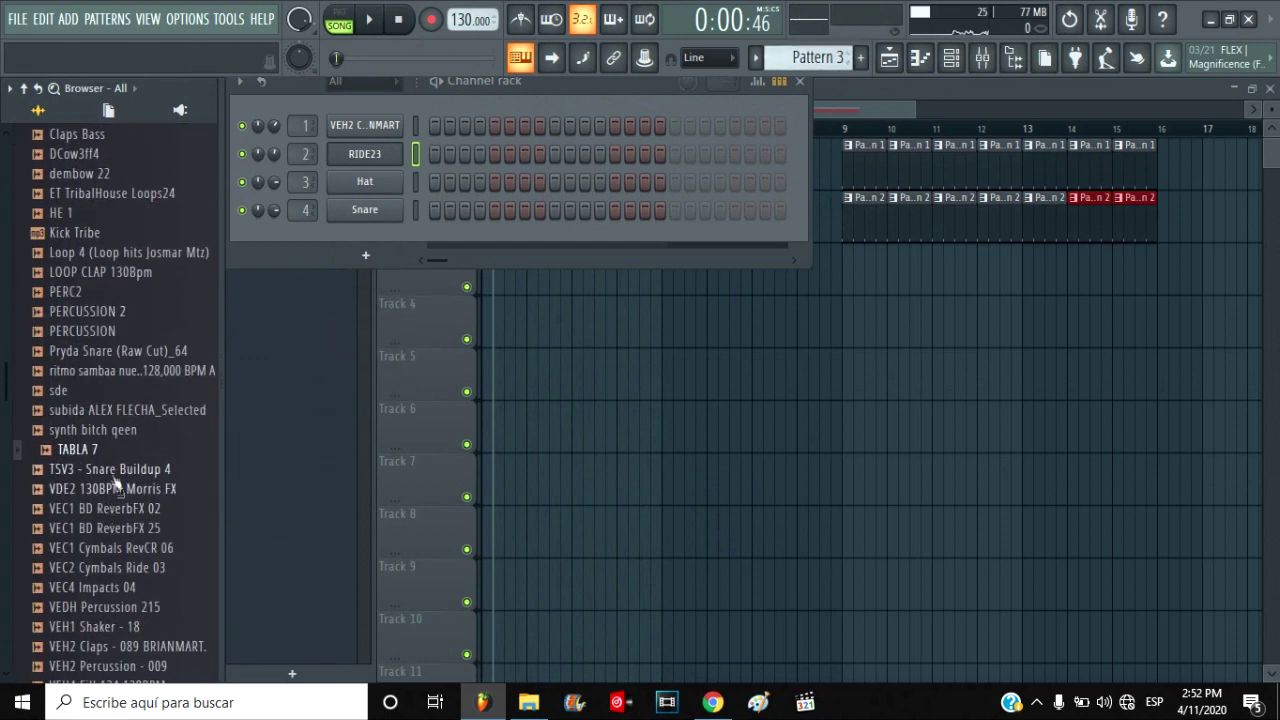
drag(437, 297, 372, 252)
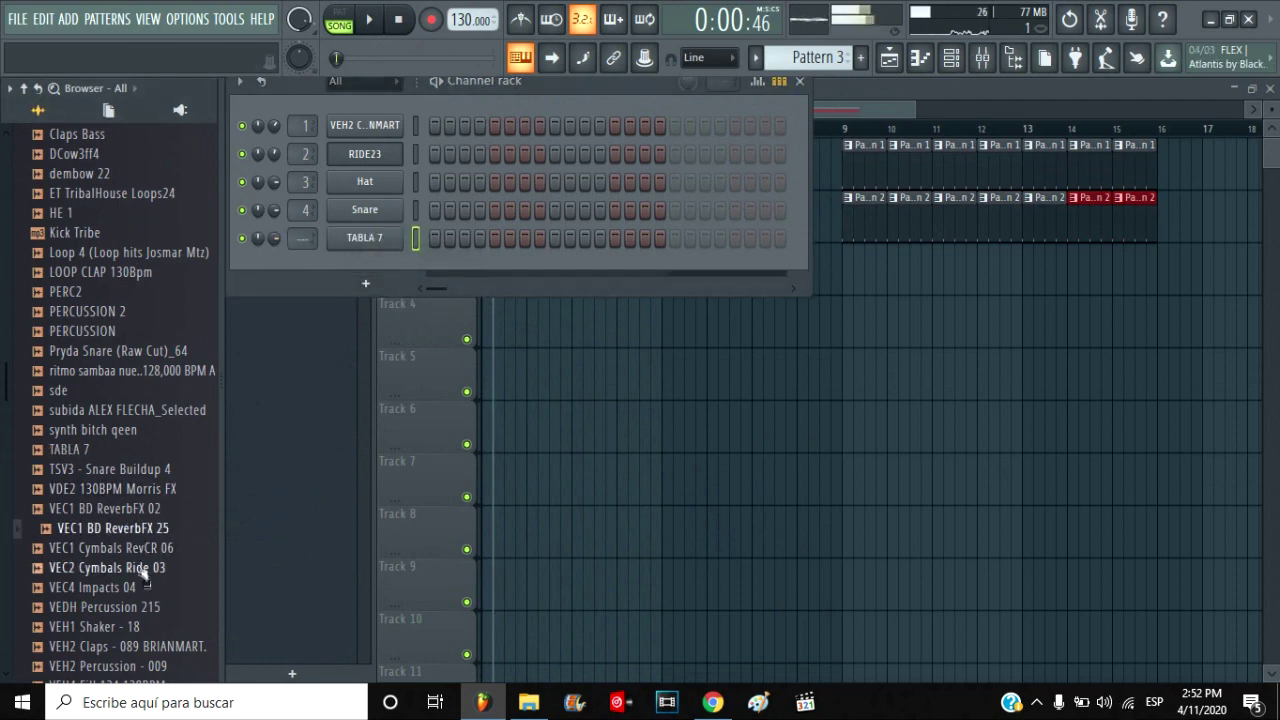
- Load the Locongop sample as a new channel and activate steps 7 and 15 for both TABLA 7 and Locongop
scroll(113, 452, up, 2)
scroll(107, 355, up, 2)
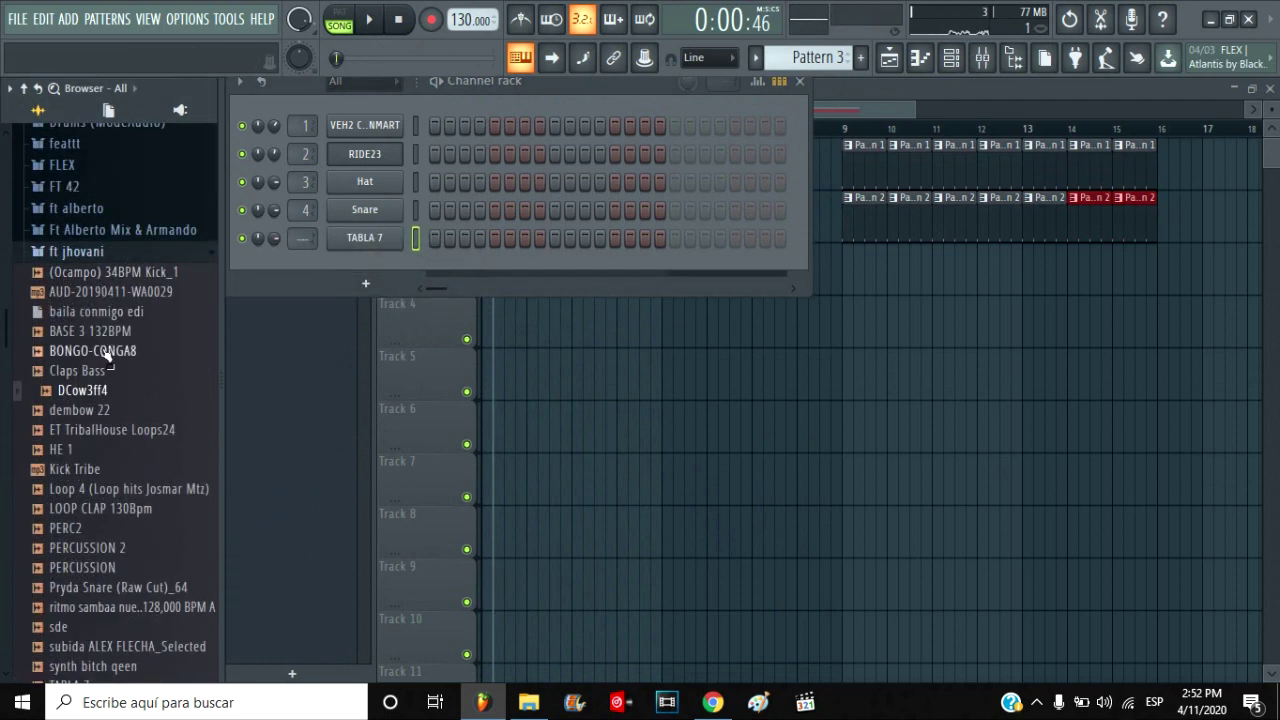
click(101, 255)
click(150, 510)
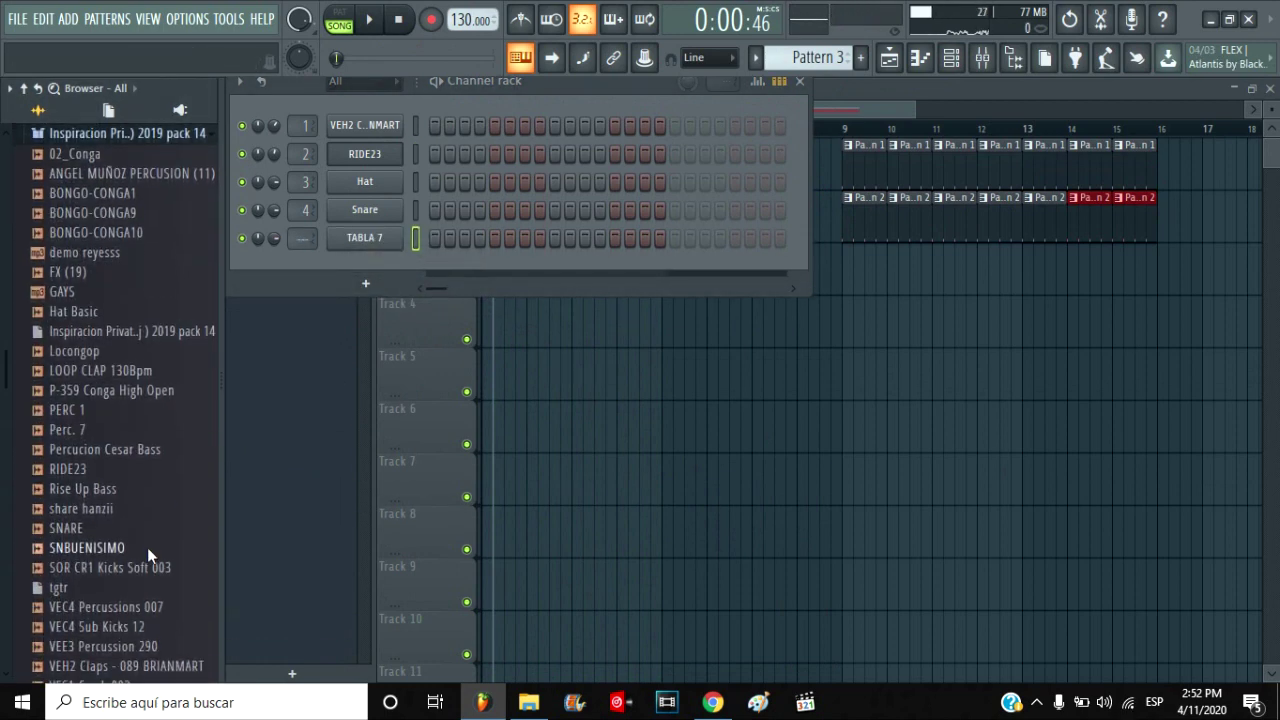
click(98, 354)
scroll(105, 300, up, 2)
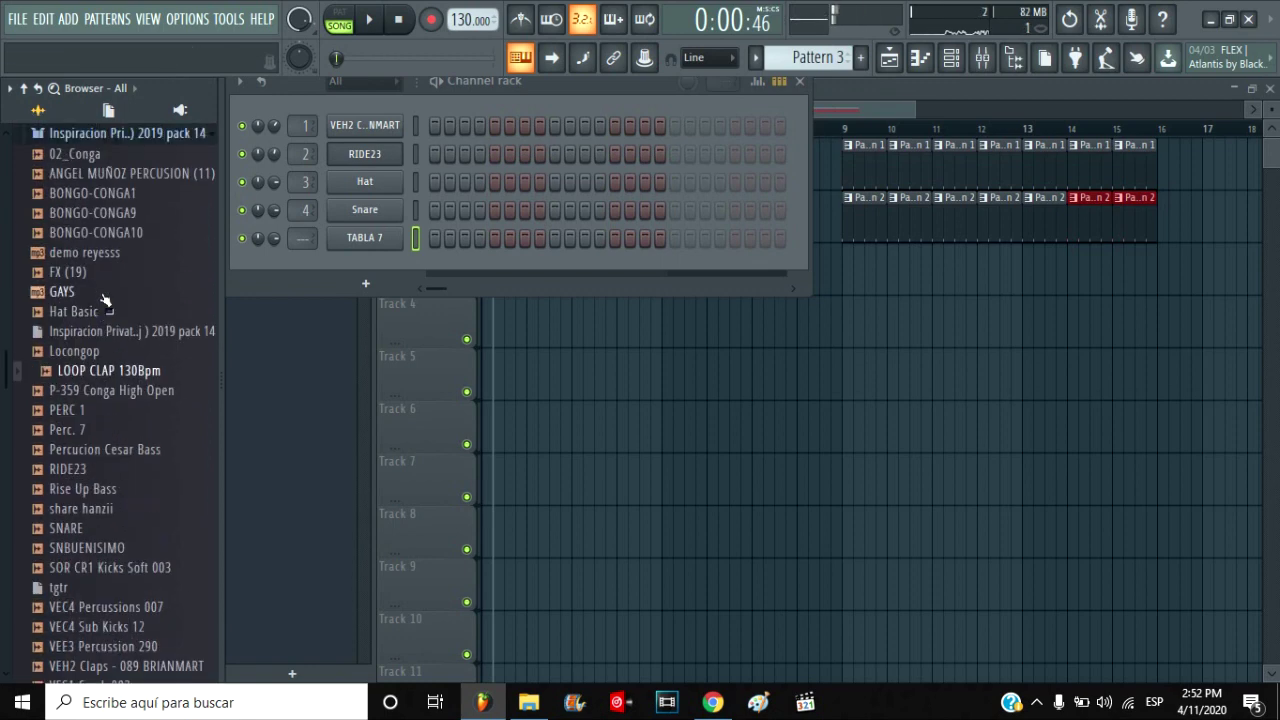
click(128, 509)
scroll(130, 510, down, 2)
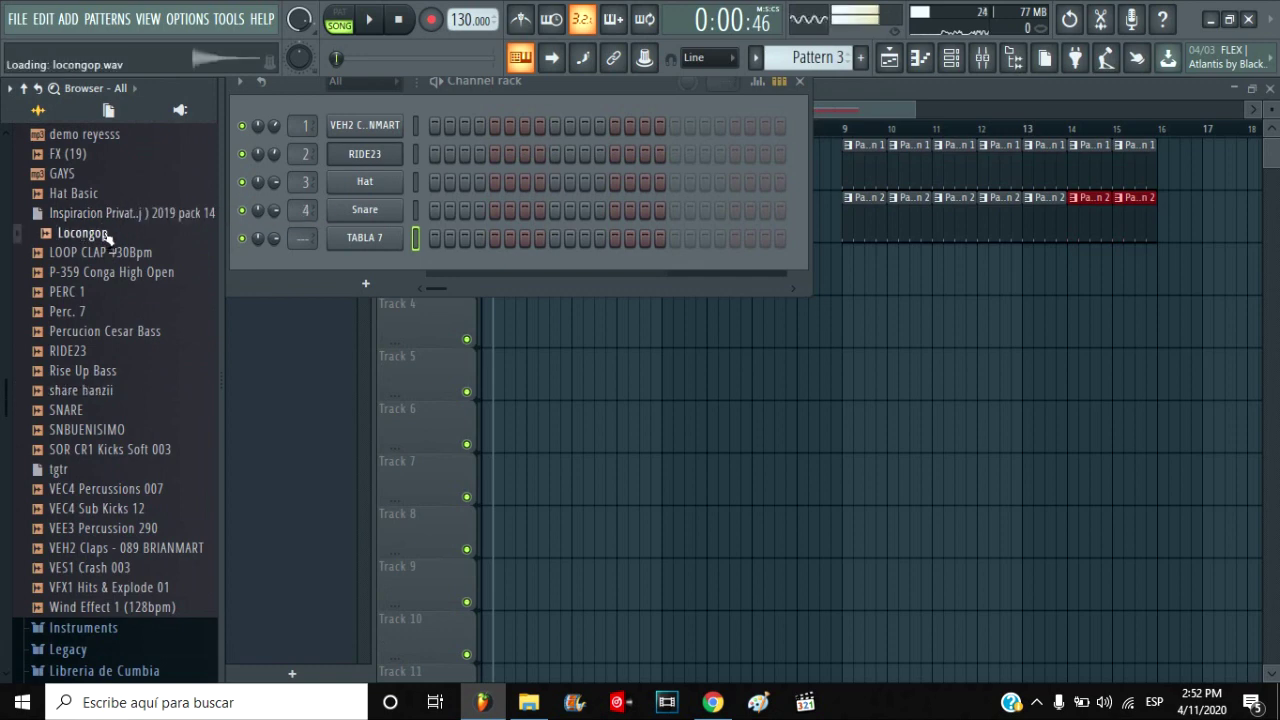
drag(290, 243, 330, 282)
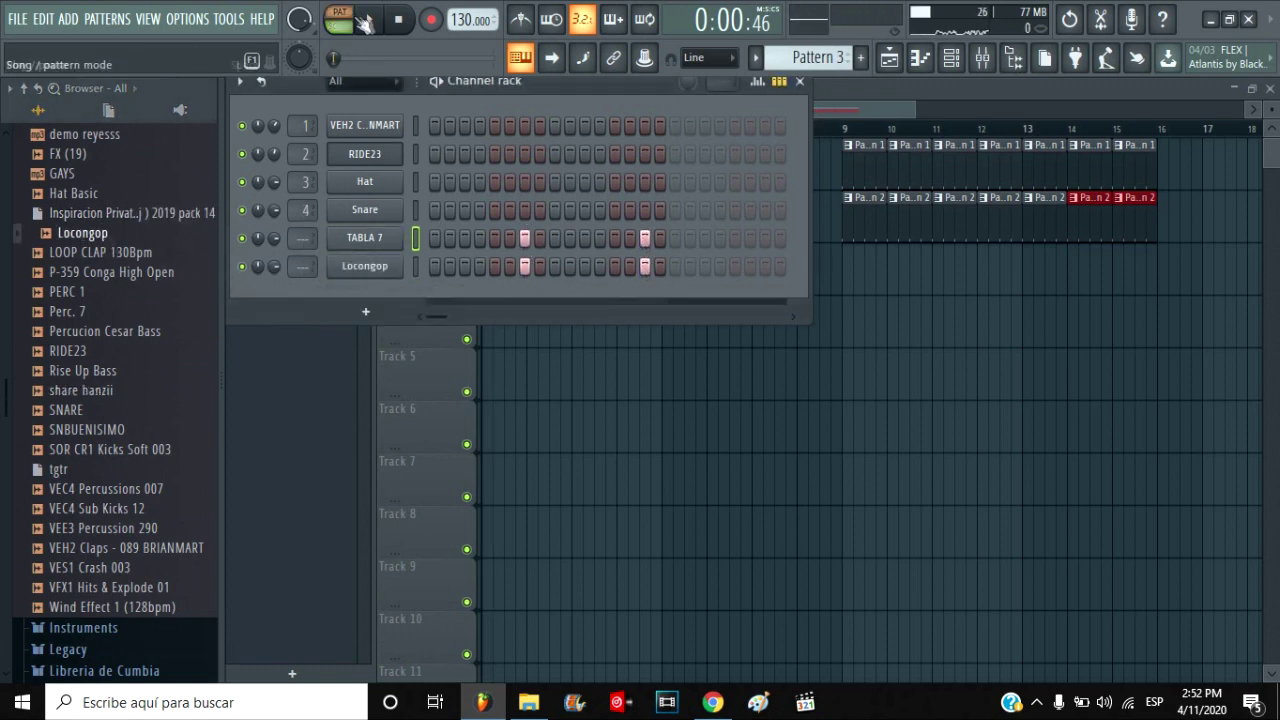
- Play Pattern 3 and route the TABLA 7 channel to free mixer track 5, enlarging the mixer
click(385, 240)
click(391, 322)
click(680, 358)
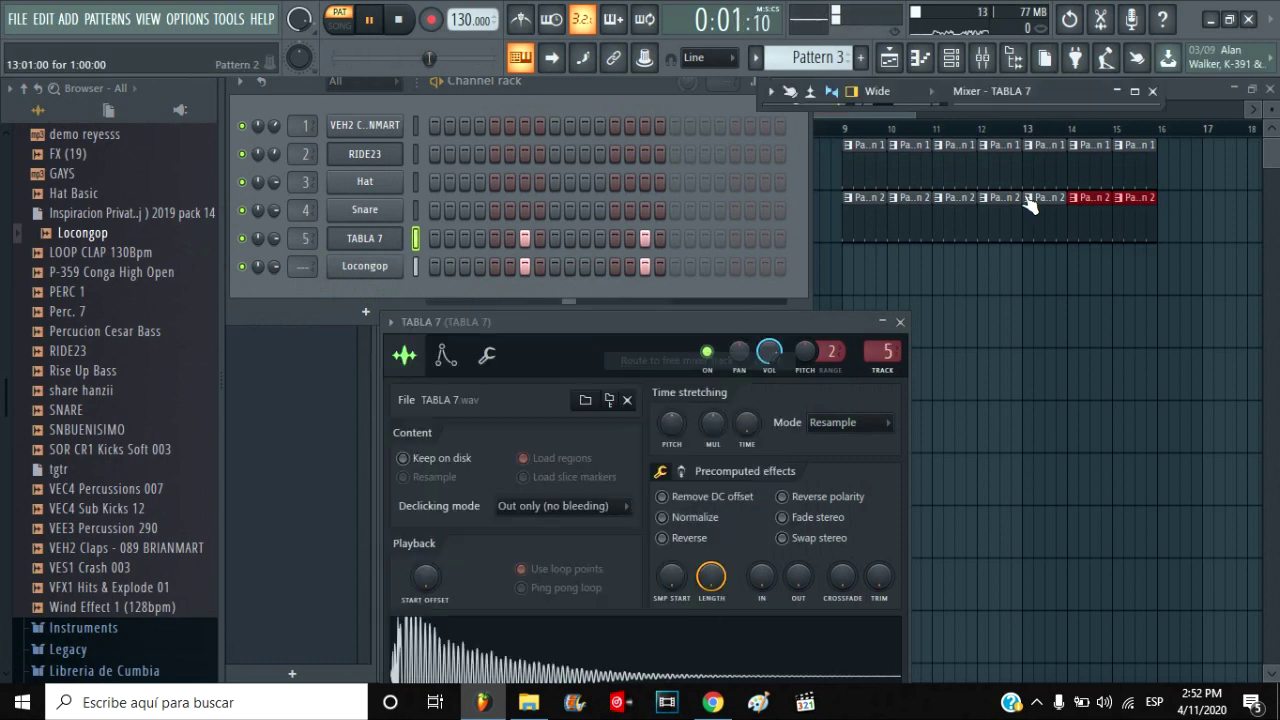
click(1134, 91)
- Add Fruity Reeverb 2 in slot 3 of the TABLA 7 mixer track and adjust its wet and dry levels
click(1138, 201)
click(729, 266)
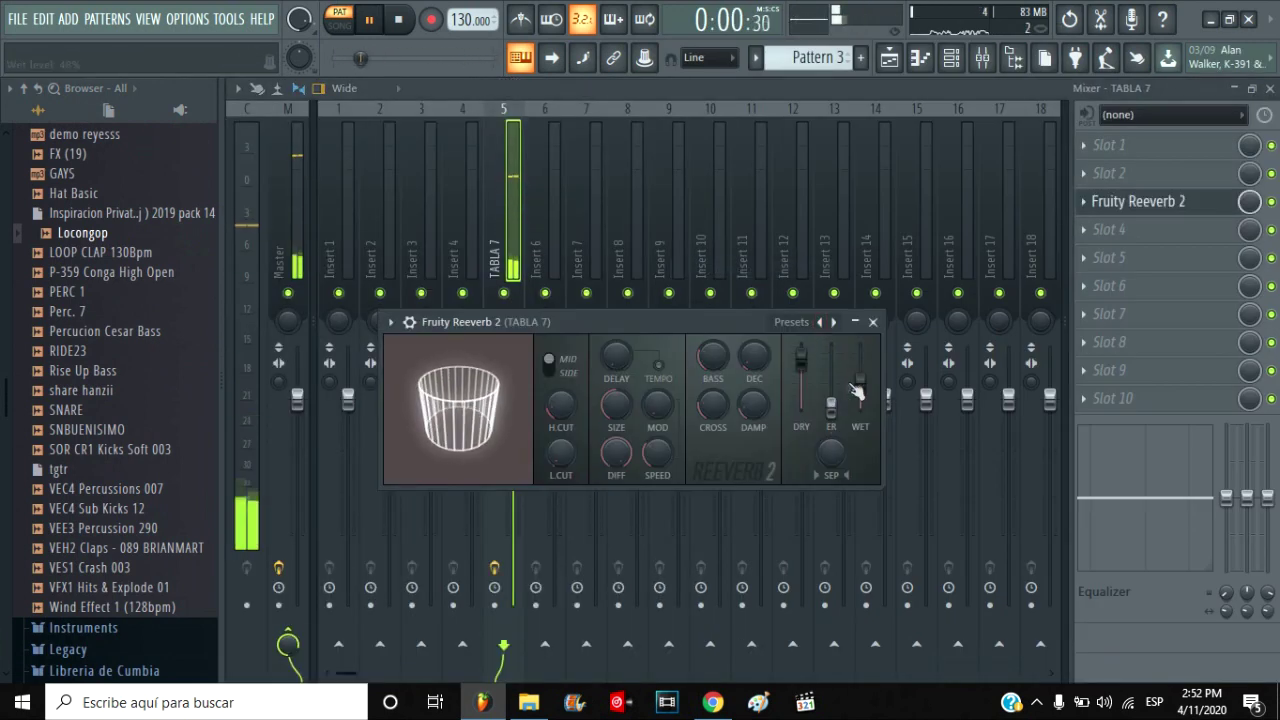
drag(860, 395, 860, 401)
drag(802, 360, 802, 357)
click(1235, 90)
- Show Pattern 2's channels and look through the sample folders for another percussion sound
double_click(541, 198)
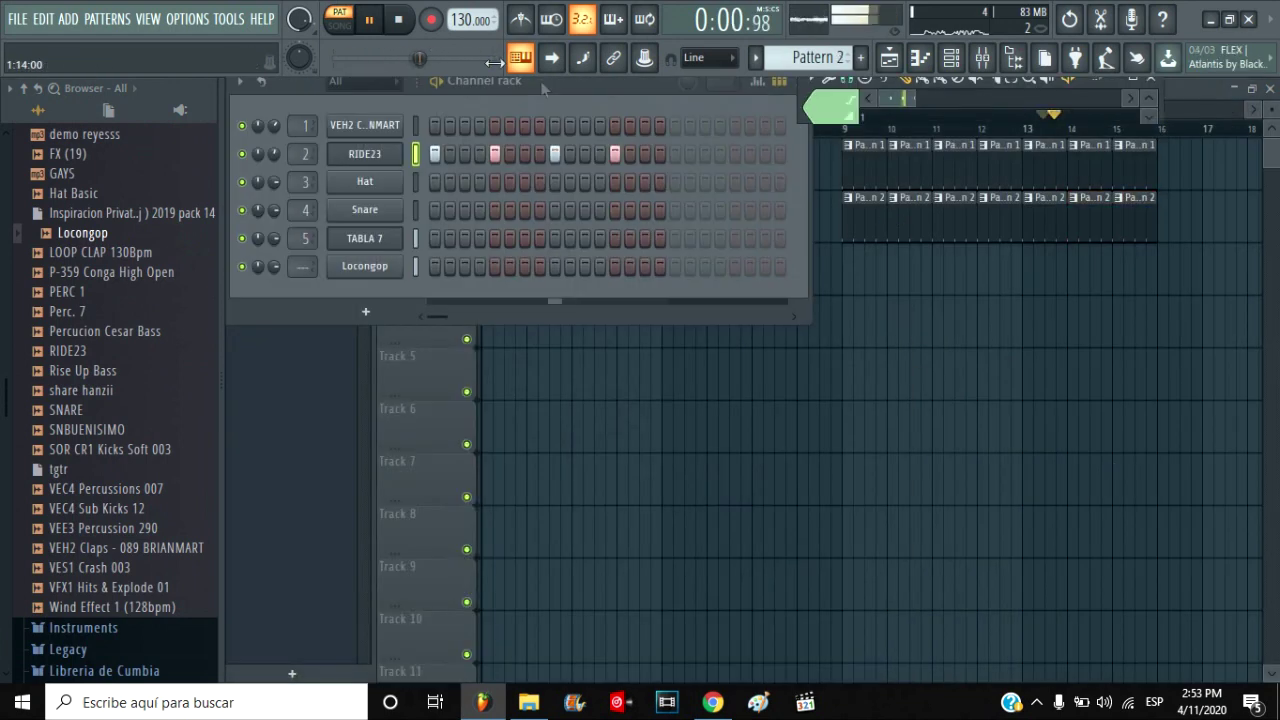
click(110, 430)
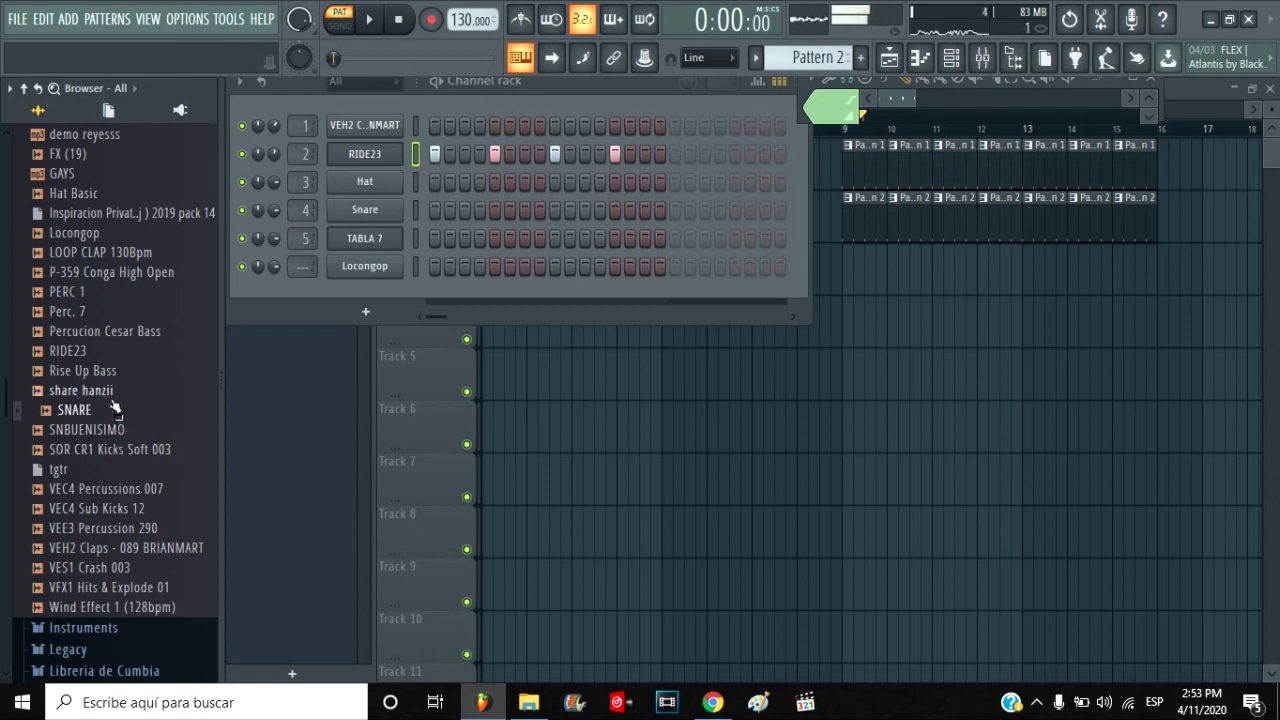
scroll(118, 397, down, 9)
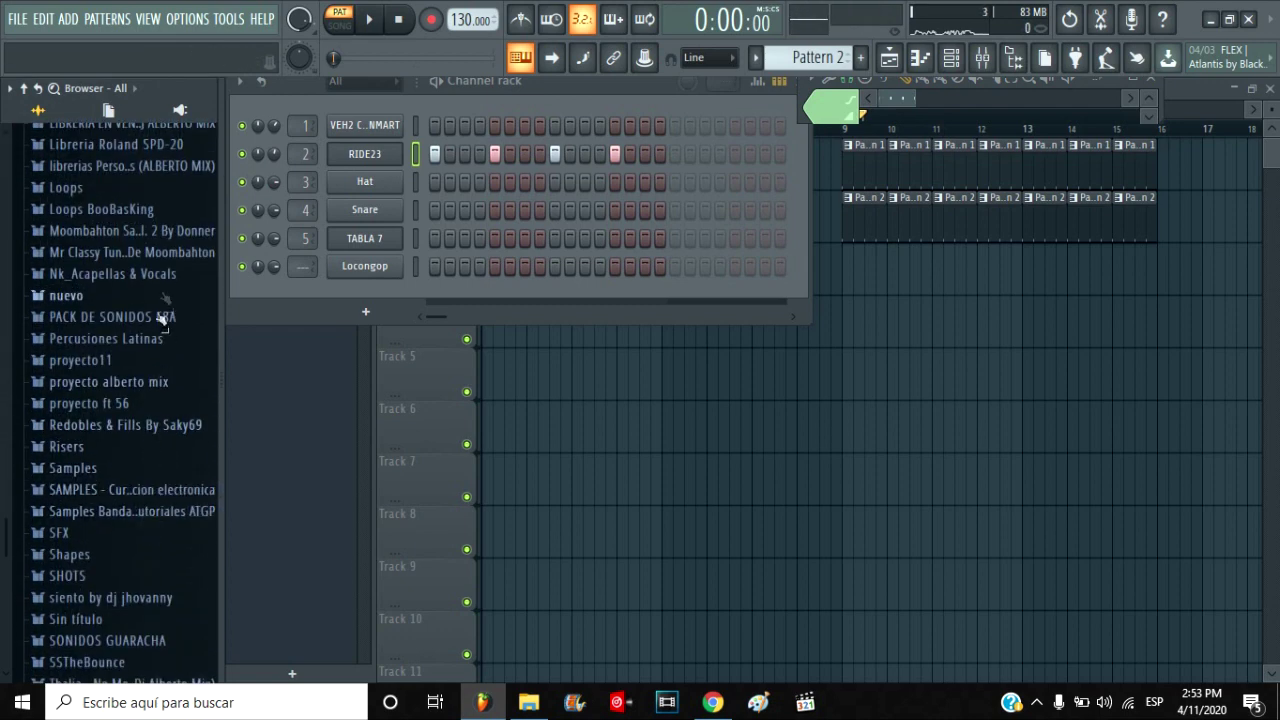
scroll(166, 294, up, 4)
click(148, 359)
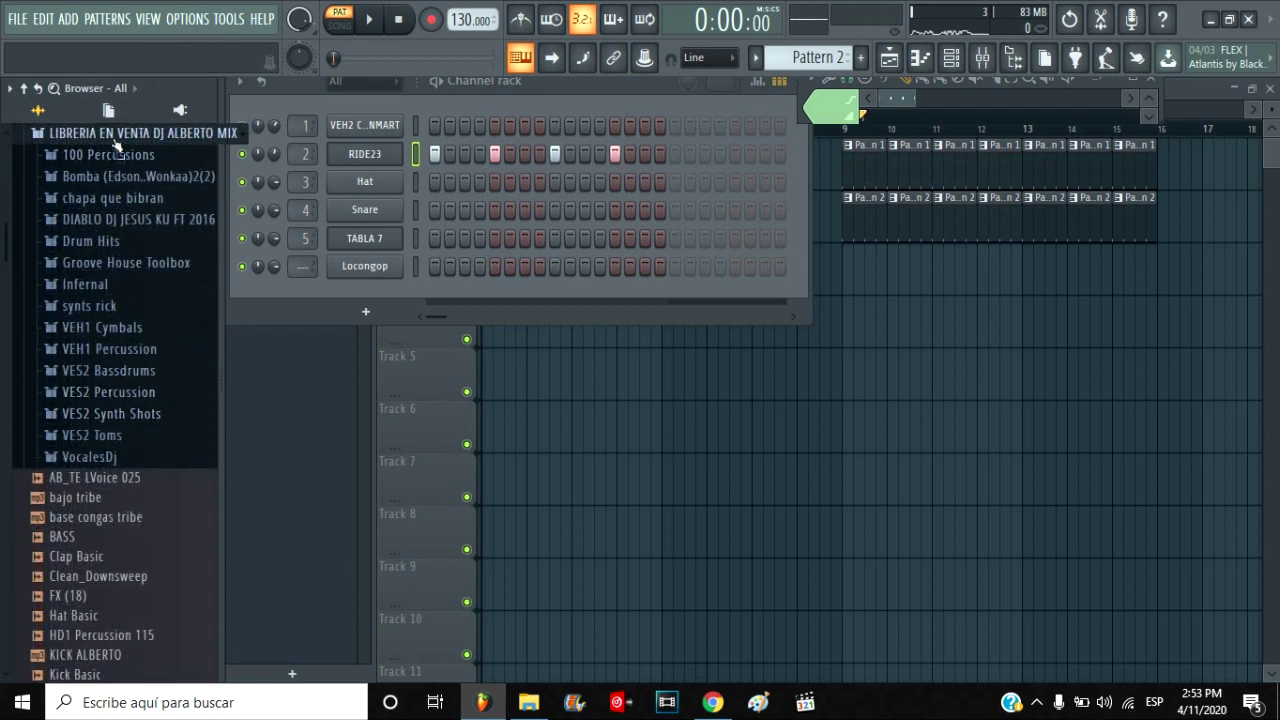
scroll(125, 440, down, 5)
scroll(145, 548, down, 3)
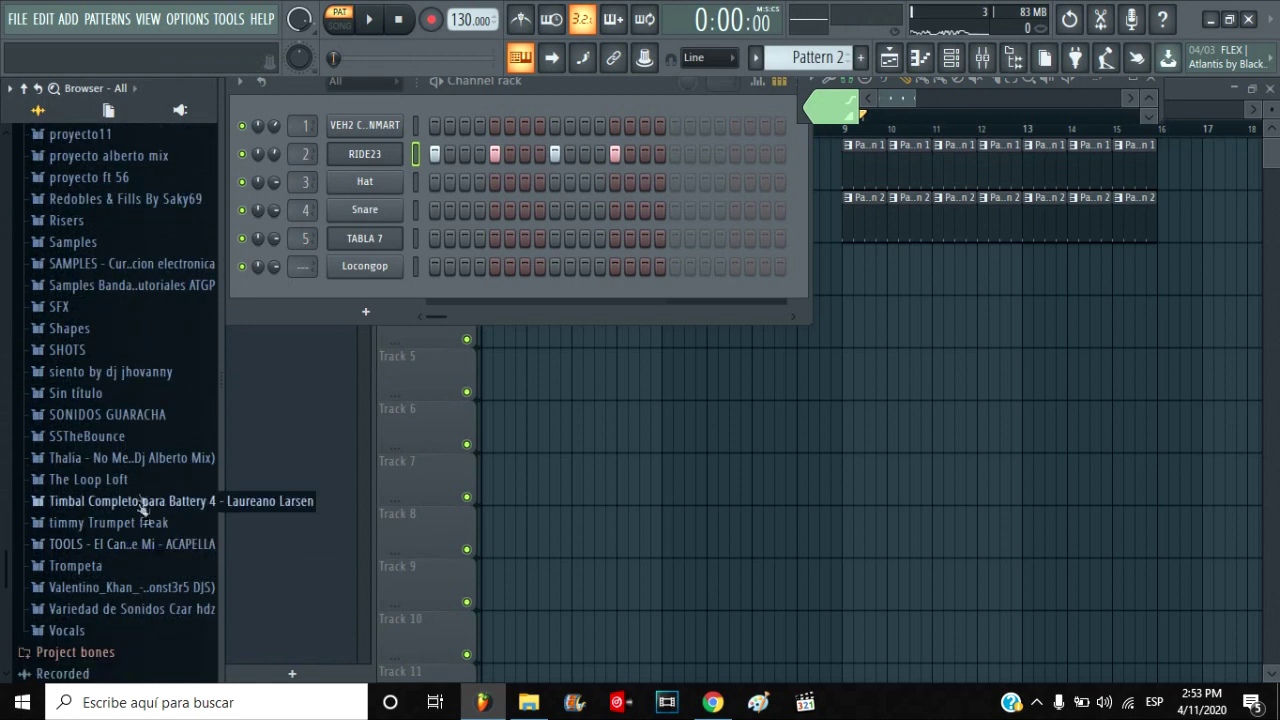
- Audition the Roland SPD-20 samples in the SONIDOS GUARACHA folder
click(143, 418)
click(142, 438)
click(142, 460)
click(146, 497)
click(149, 557)
click(160, 497)
click(162, 478)
click(165, 556)
click(166, 520)
click(168, 576)
click(172, 596)
click(176, 615)
scroll(174, 590, down, 2)
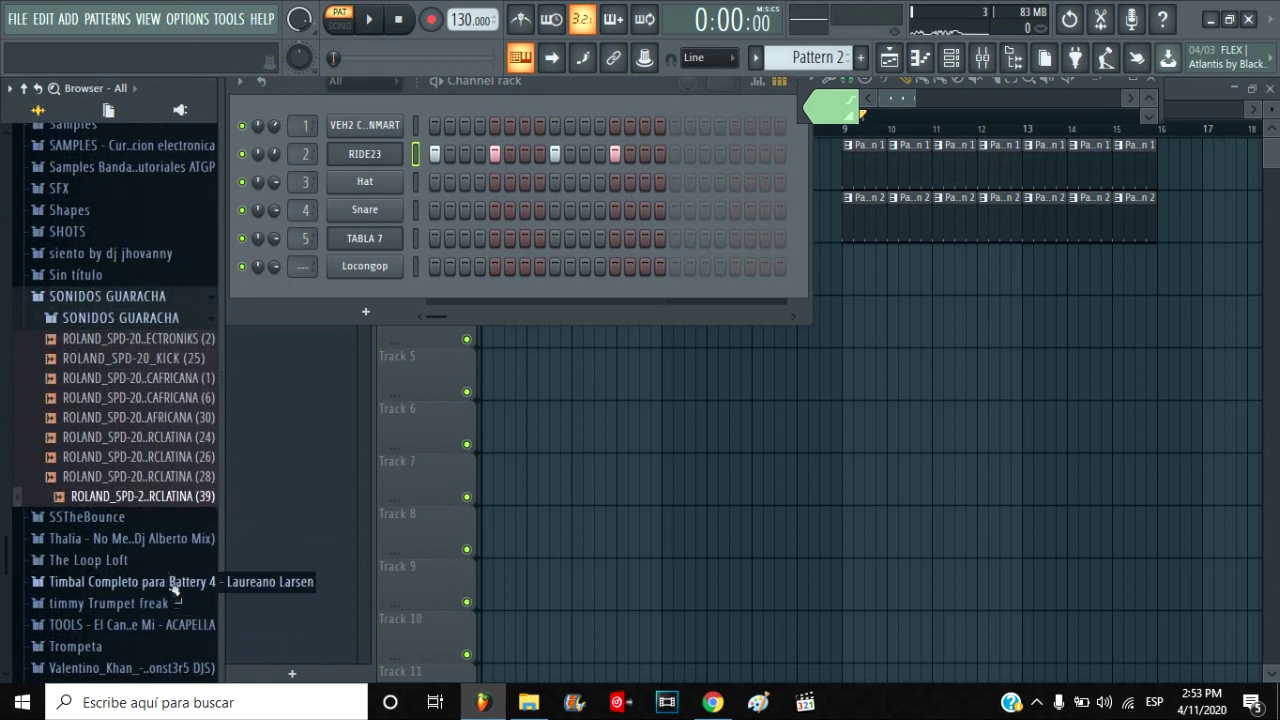
scroll(150, 500, up, 2)
click(148, 418)
scroll(146, 470, up, 1)
- Expand the ROLAND SPD-20 folder inside Libreria Roland SPD-20
scroll(143, 360, up, 4)
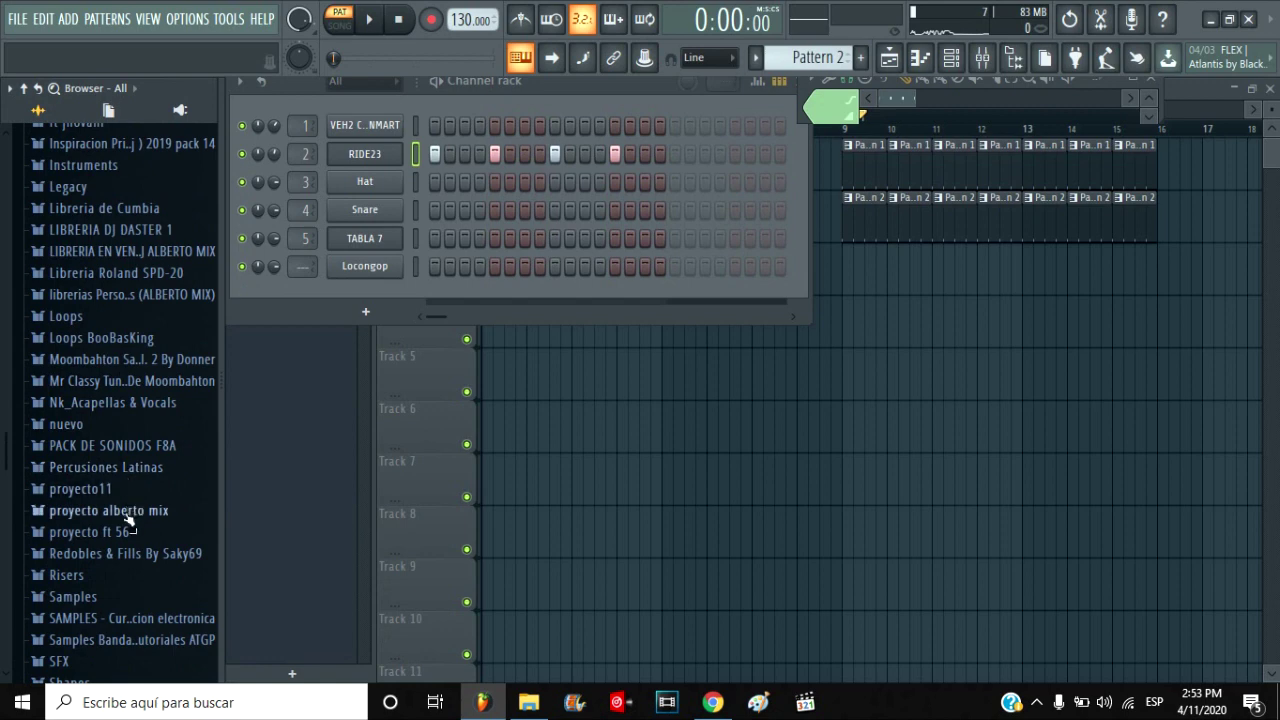
scroll(127, 516, up, 2)
click(139, 393)
click(140, 412)
click(142, 436)
scroll(145, 460, up, 5)
click(160, 488)
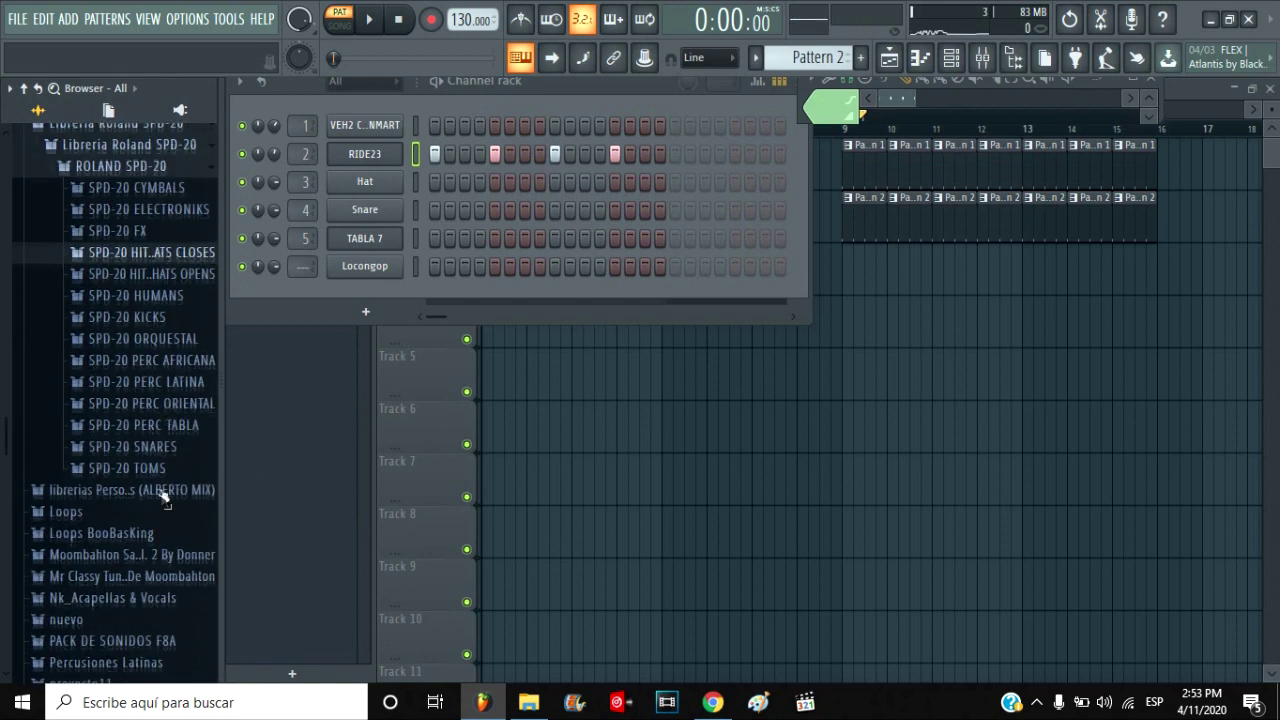
- Audition the SPD-20 PERC LATINA samples and load ROLAND_SPD-20_PERCLATINA (52) into the channel rack
click(182, 382)
click(174, 412)
click(170, 451)
scroll(165, 560, down, 6)
click(162, 454)
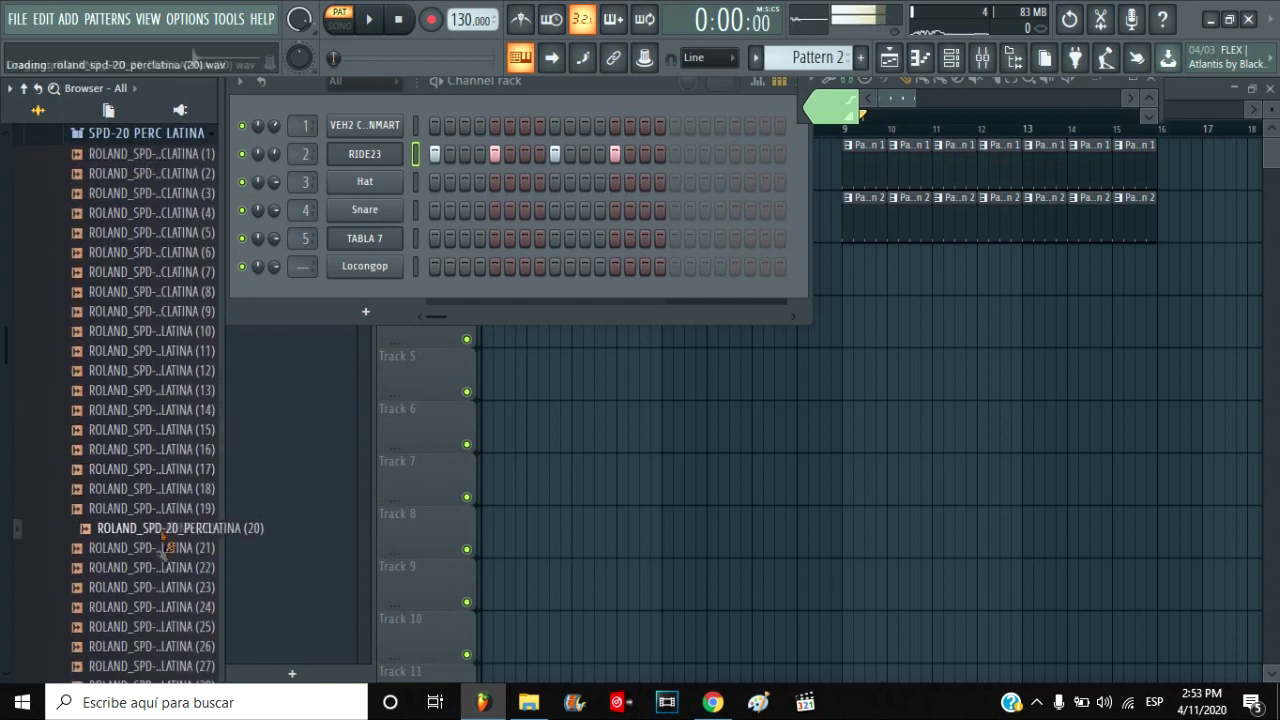
click(168, 532)
click(175, 591)
scroll(170, 560, down, 6)
click(160, 388)
click(170, 450)
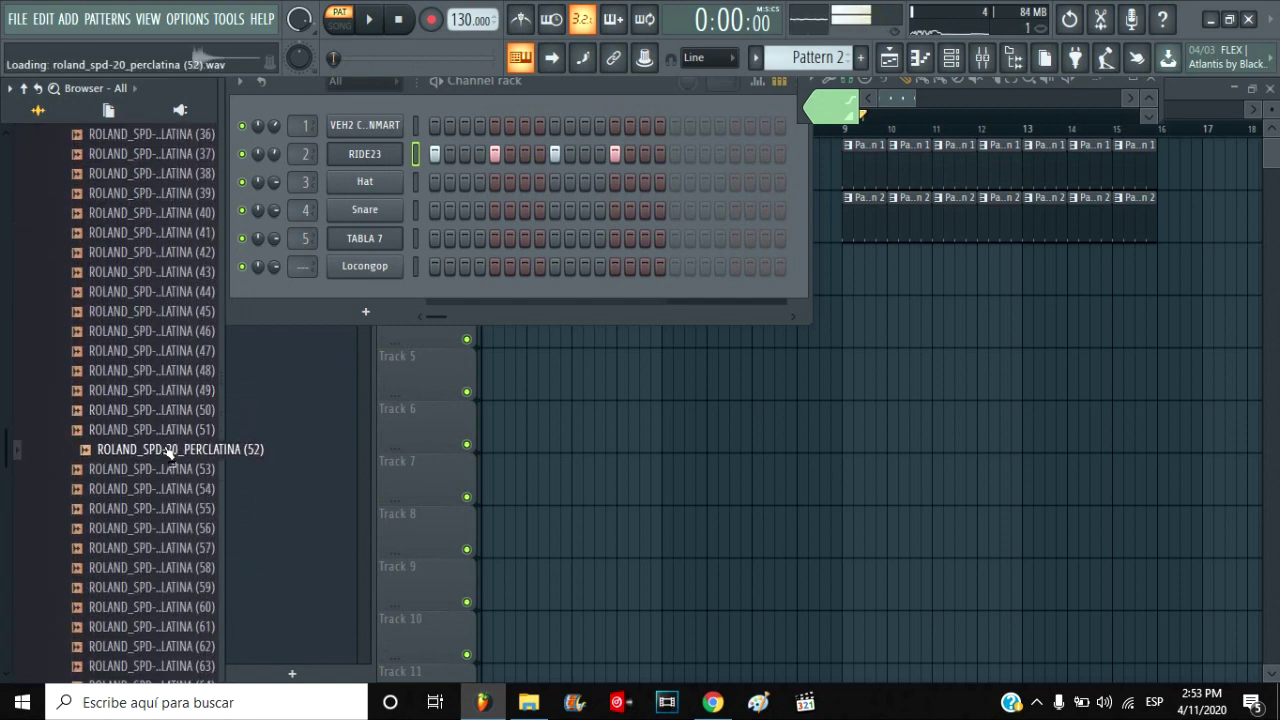
drag(170, 452, 380, 292)
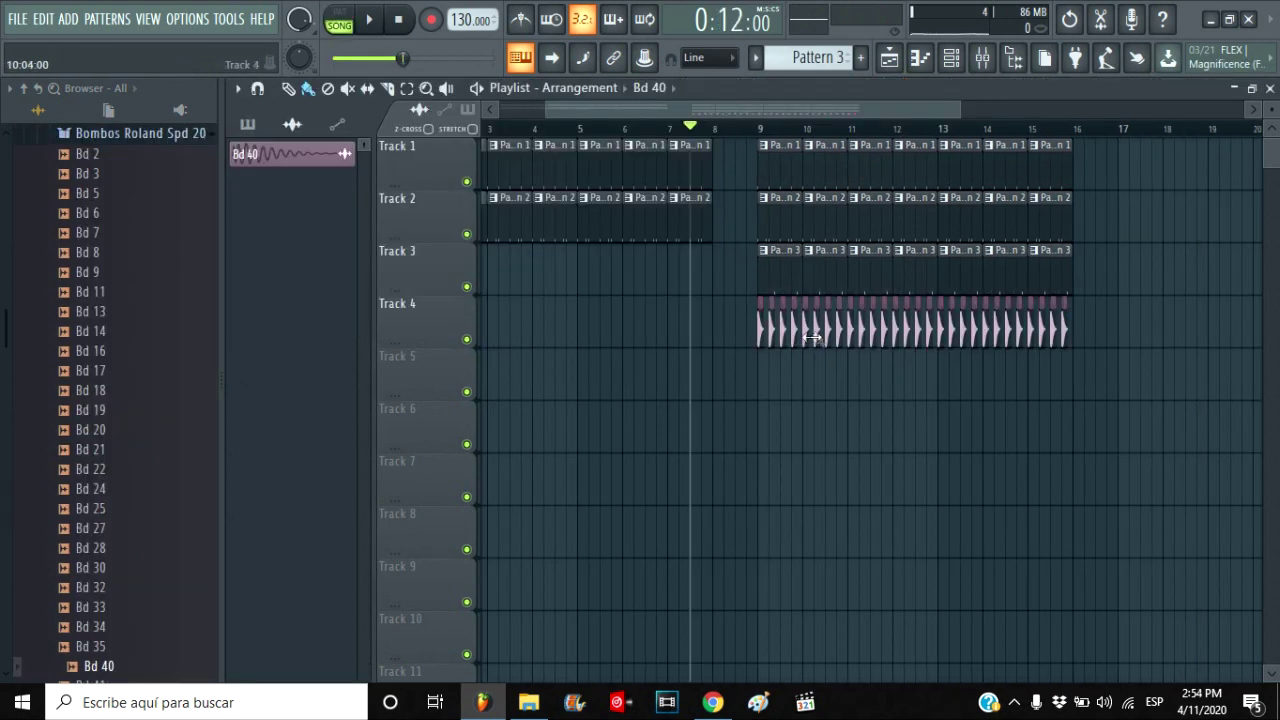
- Route the Bd 40 kick sample on Track 4 to a free mixer track
double_click(812, 337)
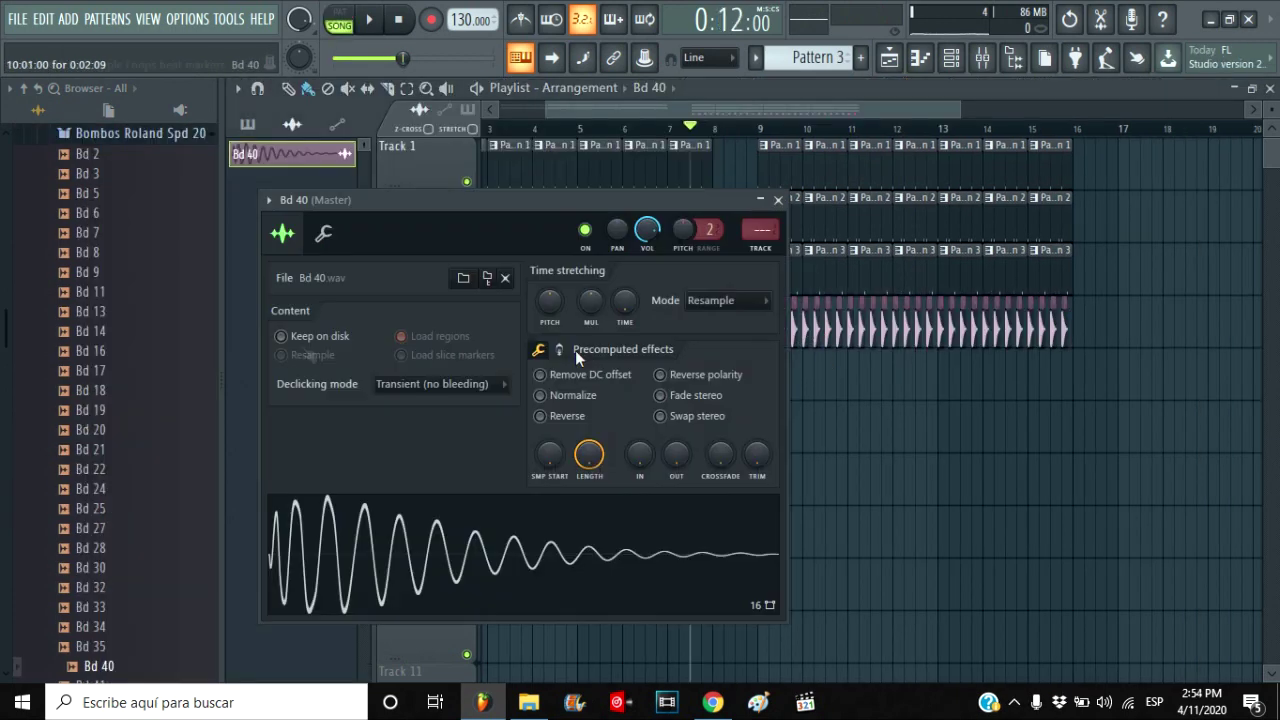
click(268, 200)
click(554, 262)
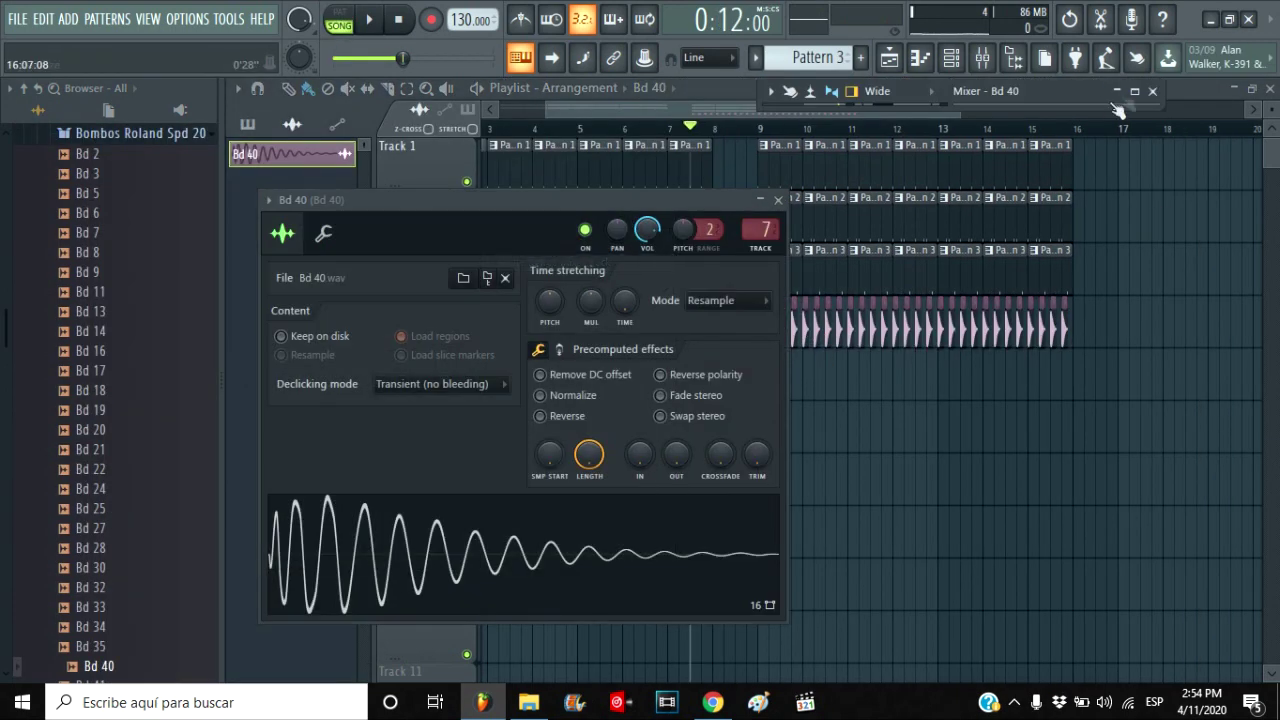
- Add Fruity Parametric EQ 2 in slot 4 of the Bd 40 mixer track and cut band 2 around 140 Hz
click(1135, 91)
click(1150, 229)
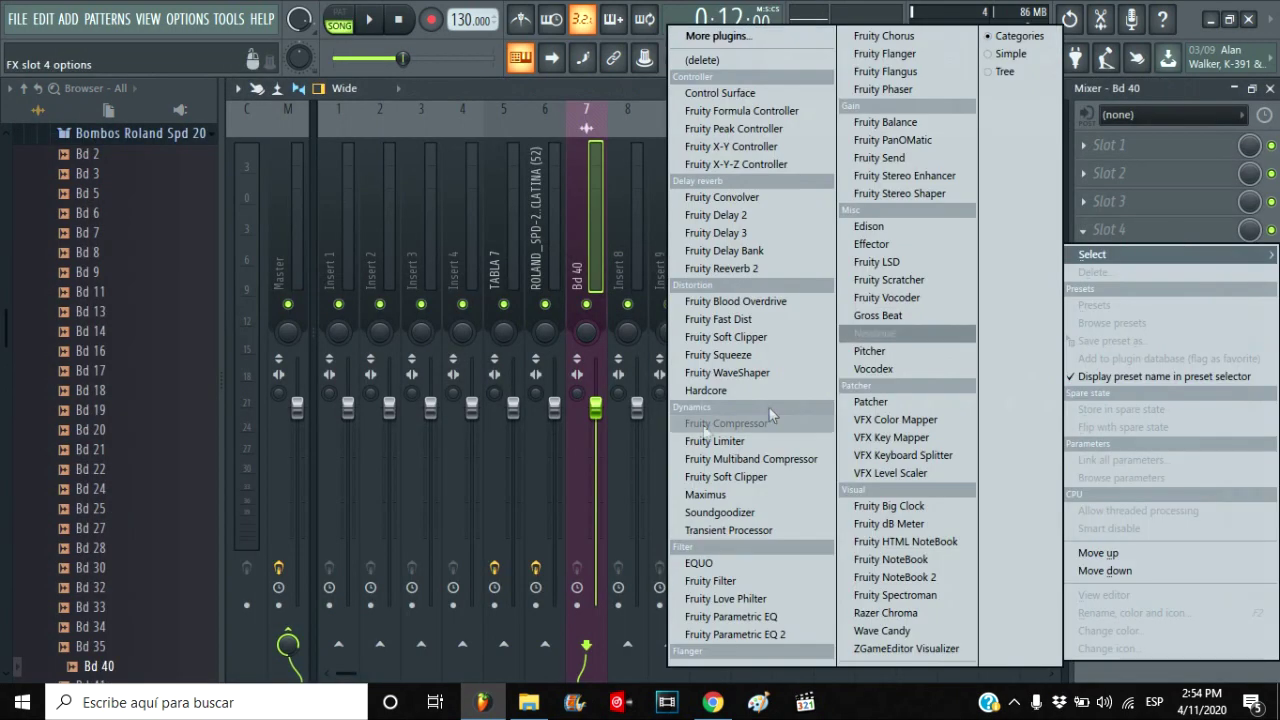
click(789, 639)
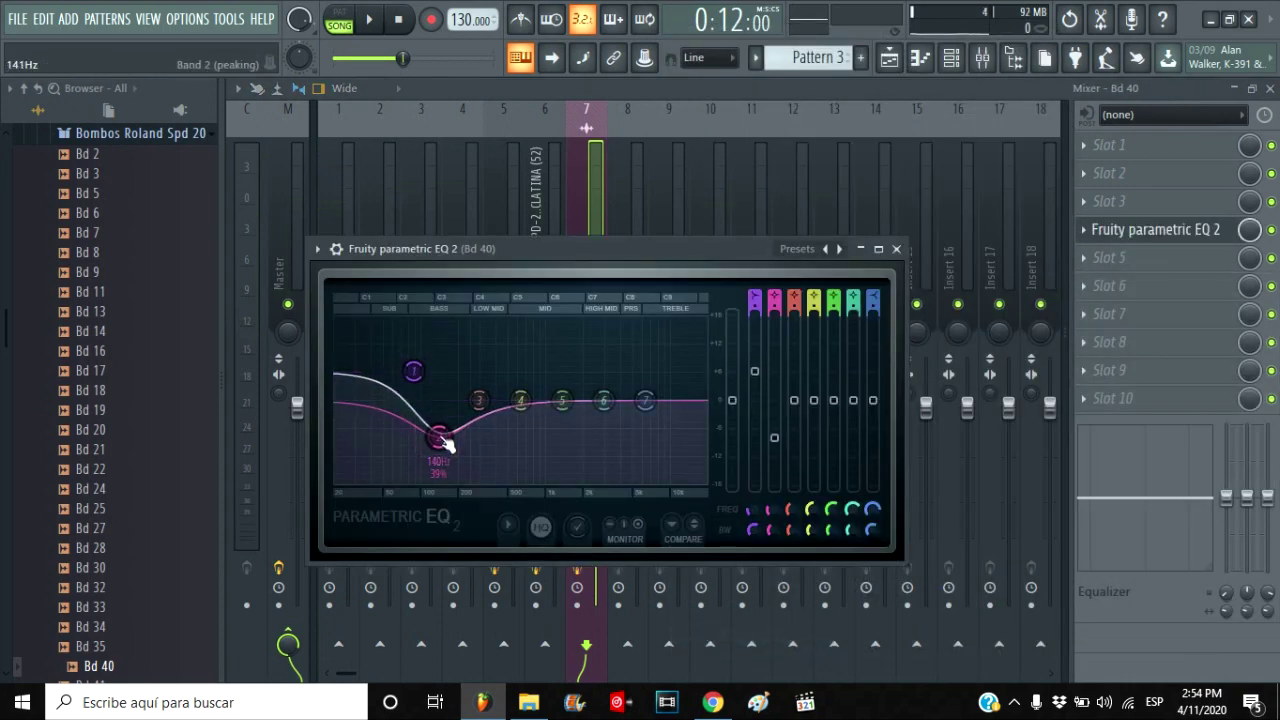
click(1237, 90)
click(896, 249)
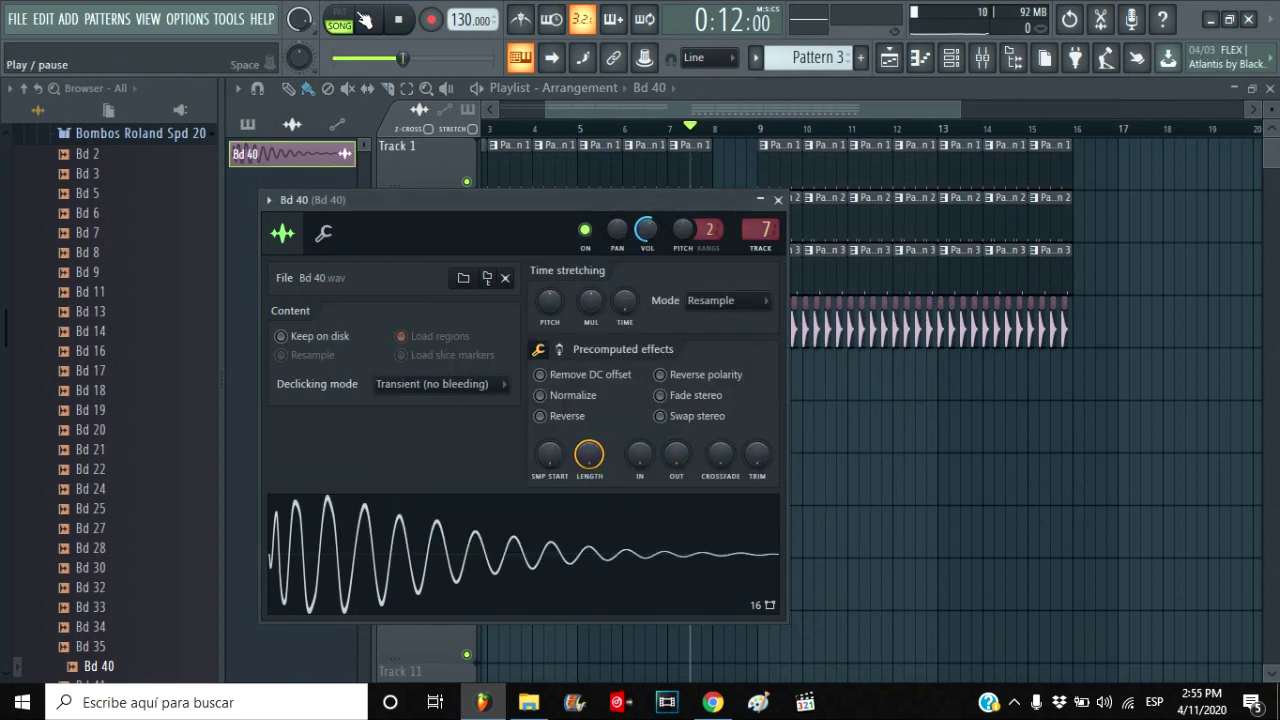
click(778, 199)
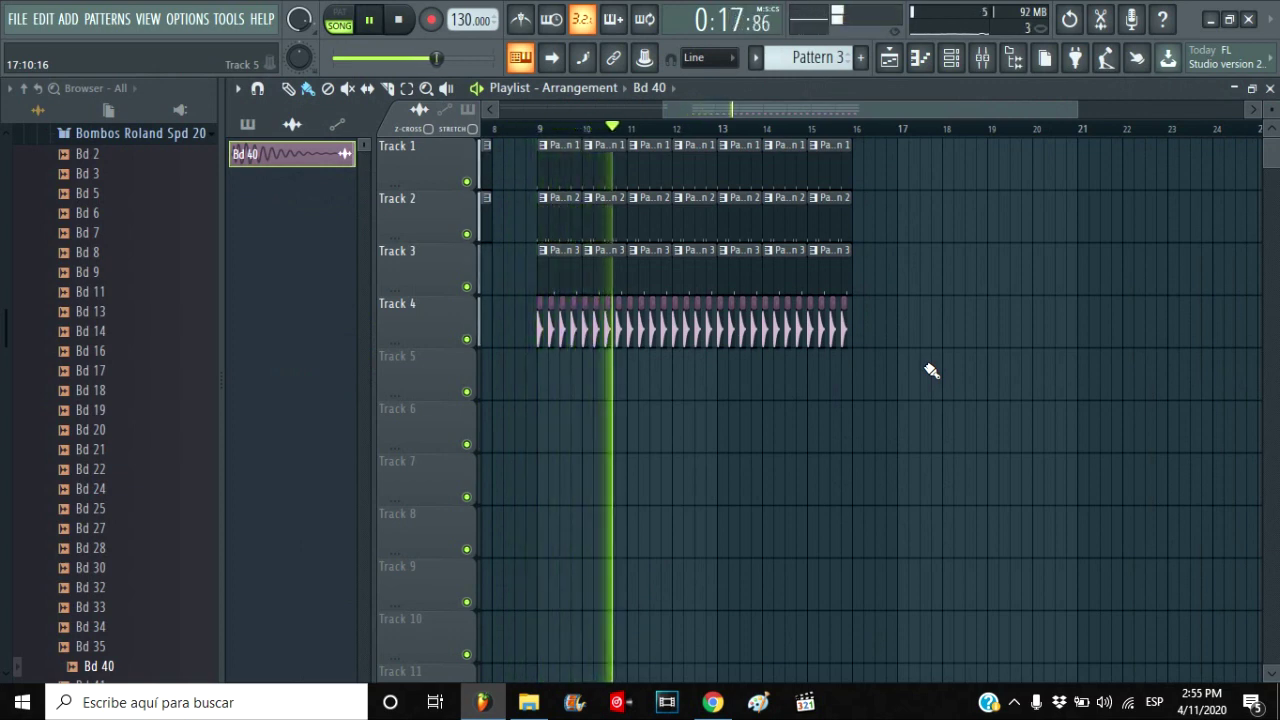
- Check the Bd 40 channel settings during playback and move the playback position back to bar 6
double_click(779, 336)
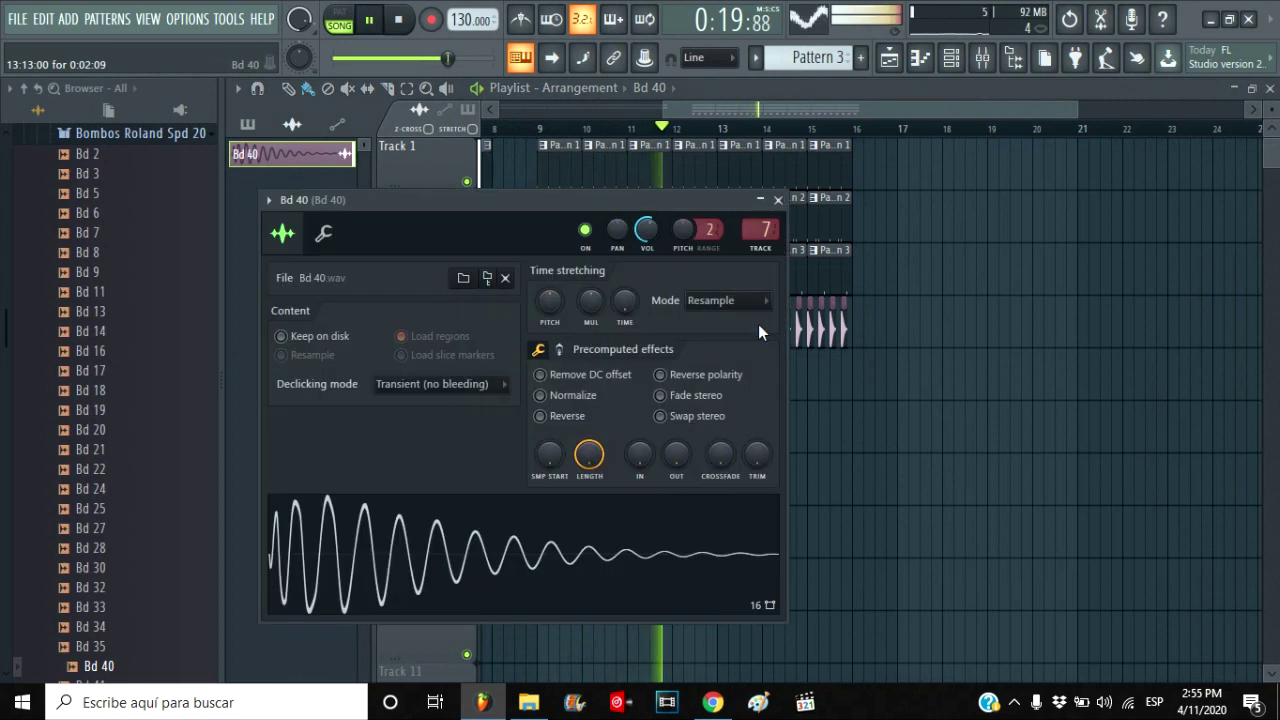
right_click(994, 457)
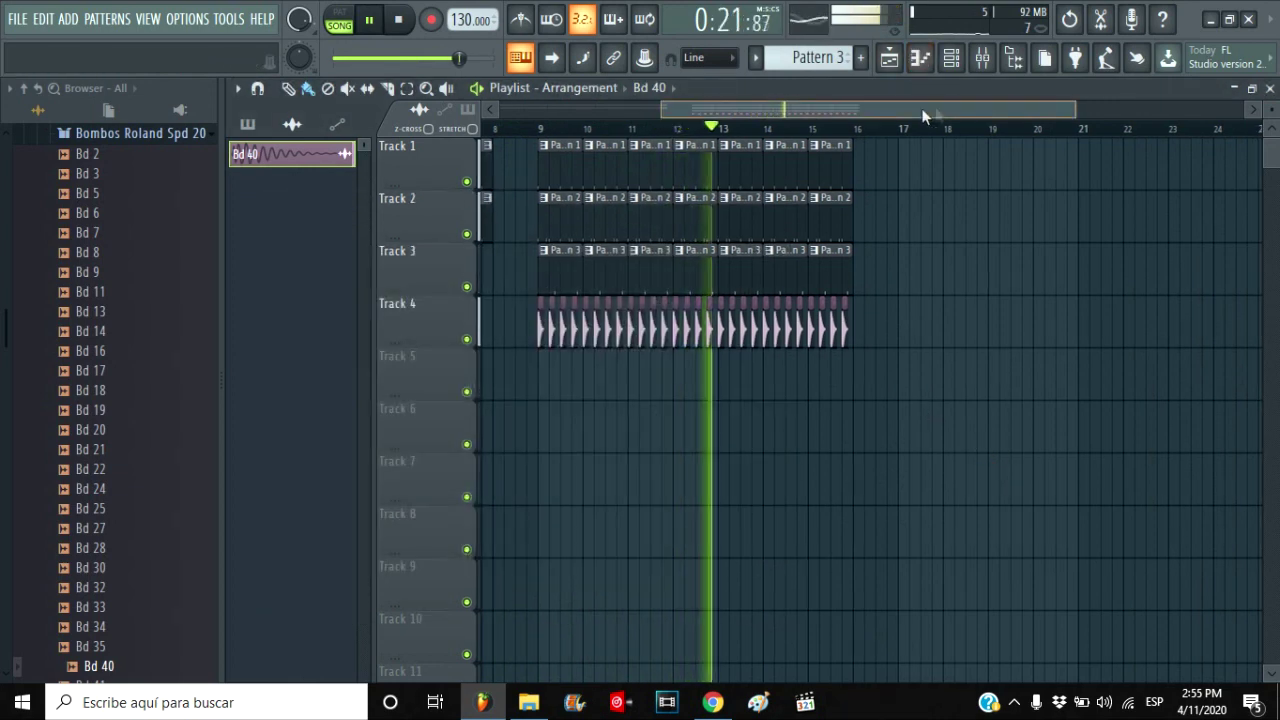
drag(923, 114, 791, 118)
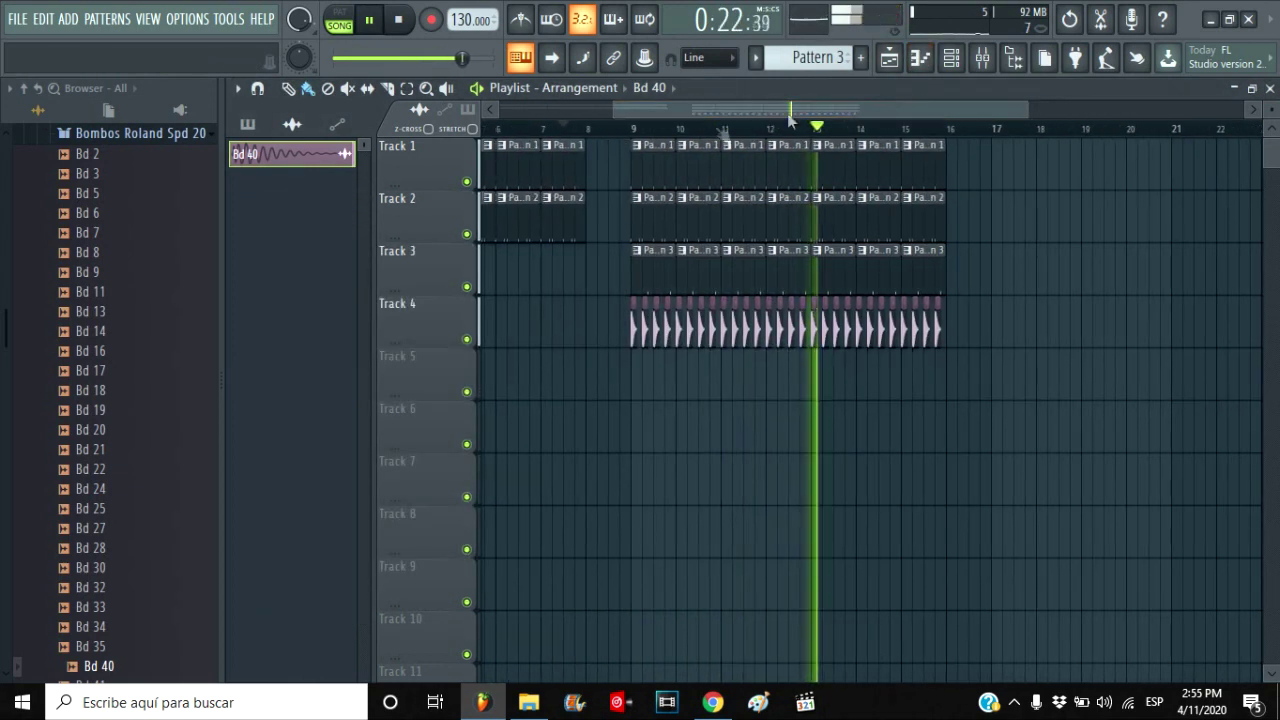
click(527, 131)
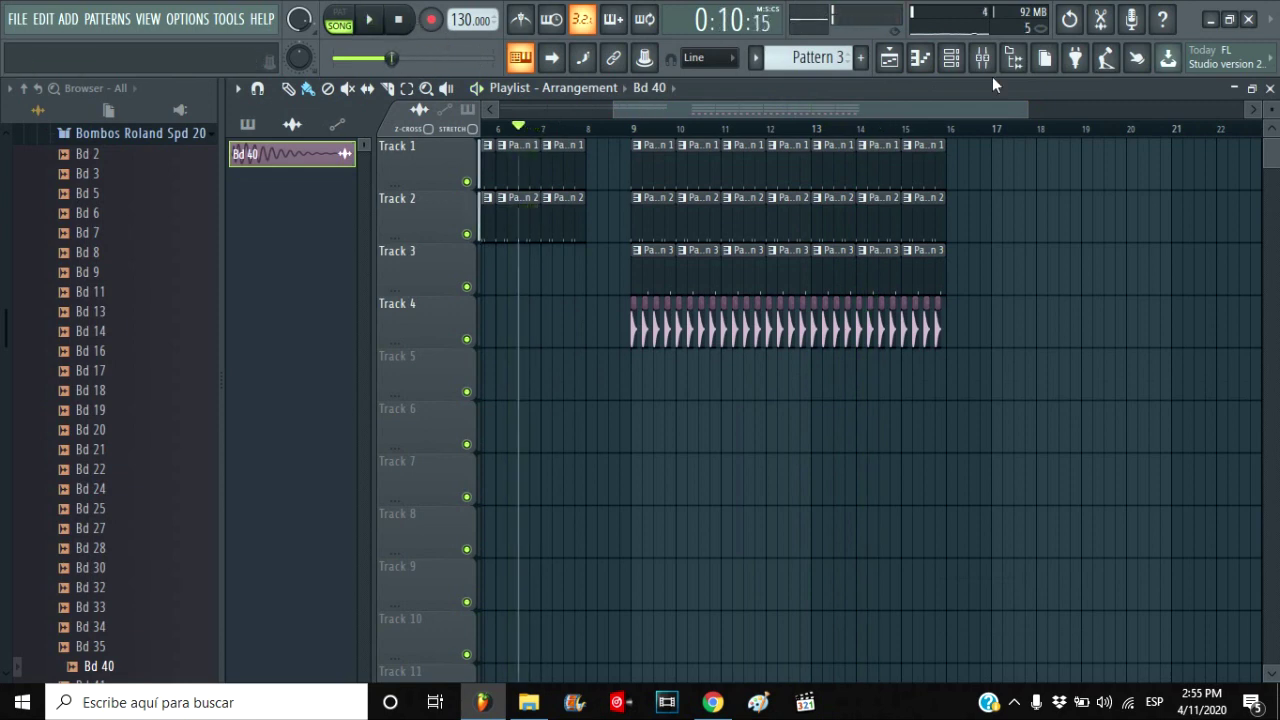
- Create Pattern 4 and add the Bd 16 sample as a new channel in the rack
click(950, 58)
key(F4)
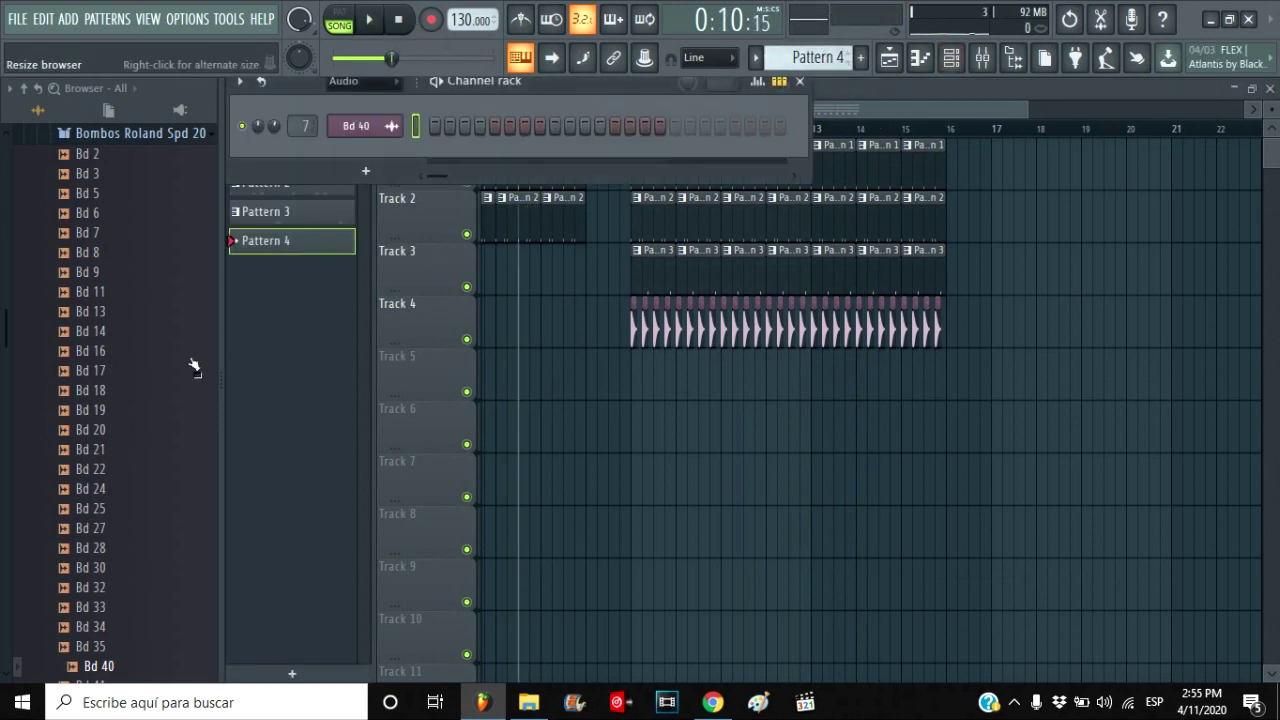
drag(198, 354, 178, 365)
drag(391, 158, 392, 158)
right_click(392, 158)
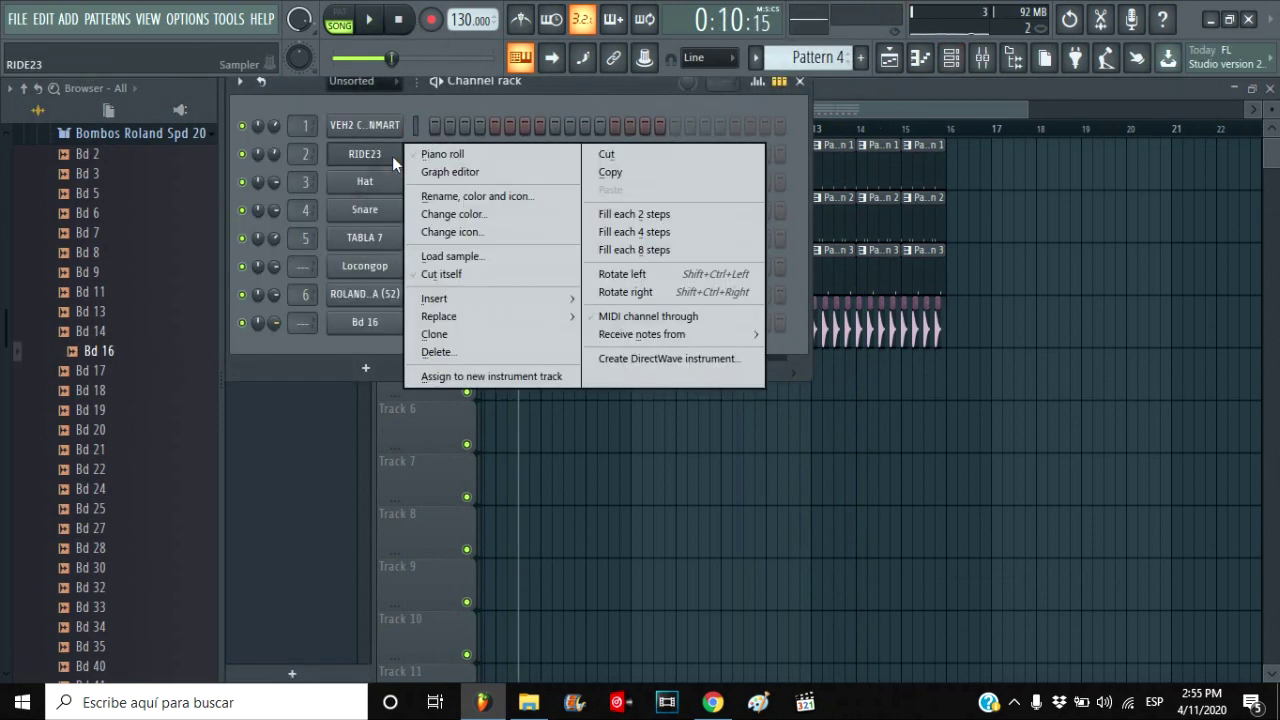
- Replace the Bd 16 channel with the reFX Nexus generator
right_click(363, 323)
mouse_move(519, 485)
click(670, 60)
scroll(523, 555, down, 10)
scroll(529, 486, up, 10)
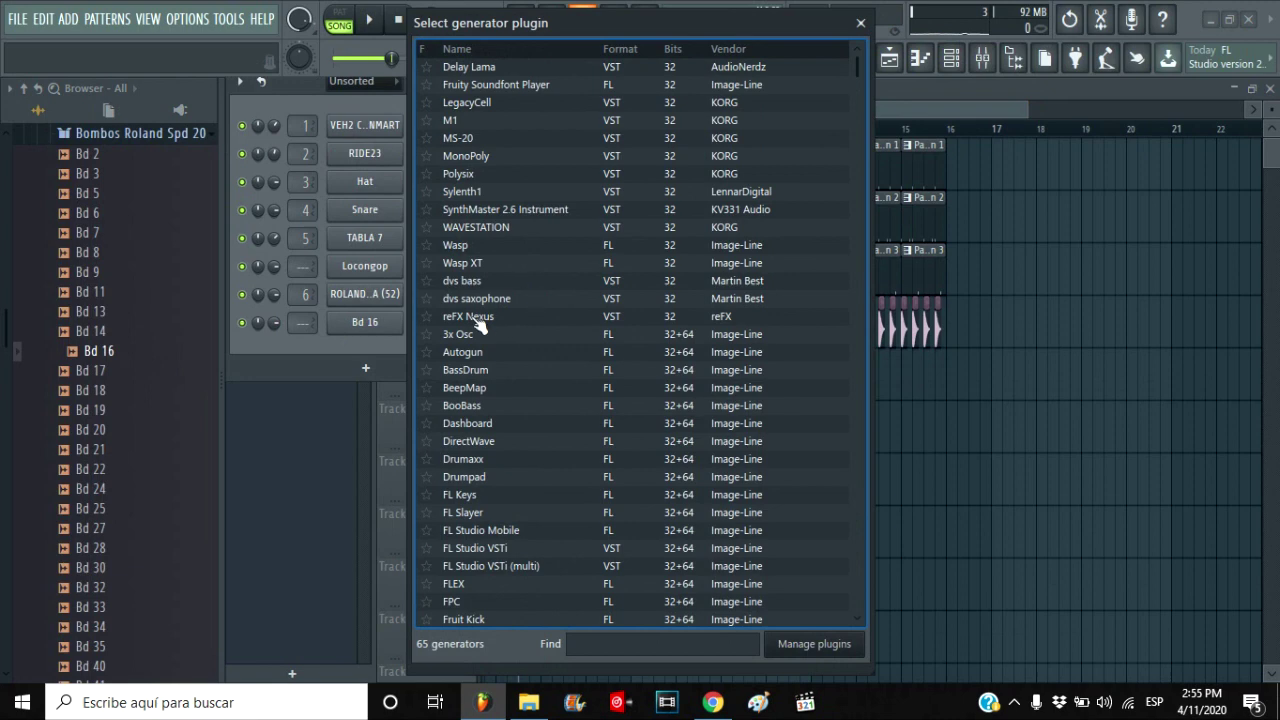
double_click(476, 320)
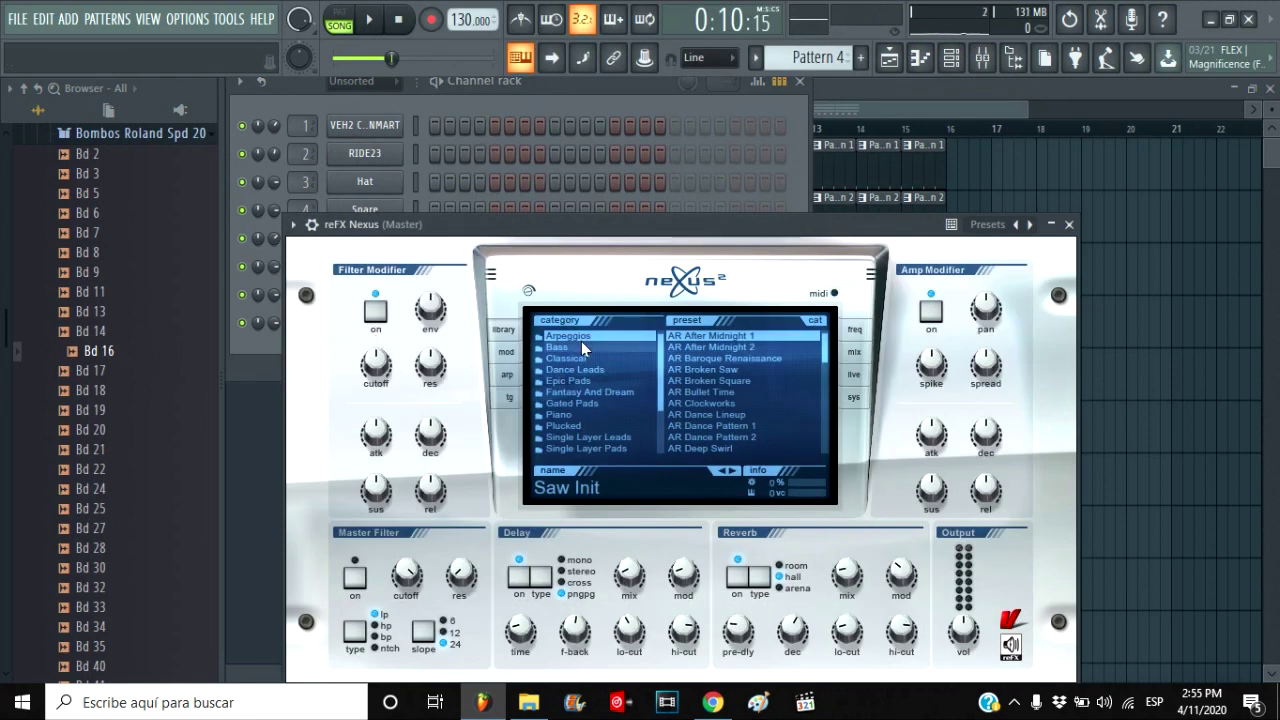
- Load the BA Basic TriSaw Morph preset from the Bass category in reFX Nexus
scroll(709, 426, down, 2)
scroll(743, 400, down, 2)
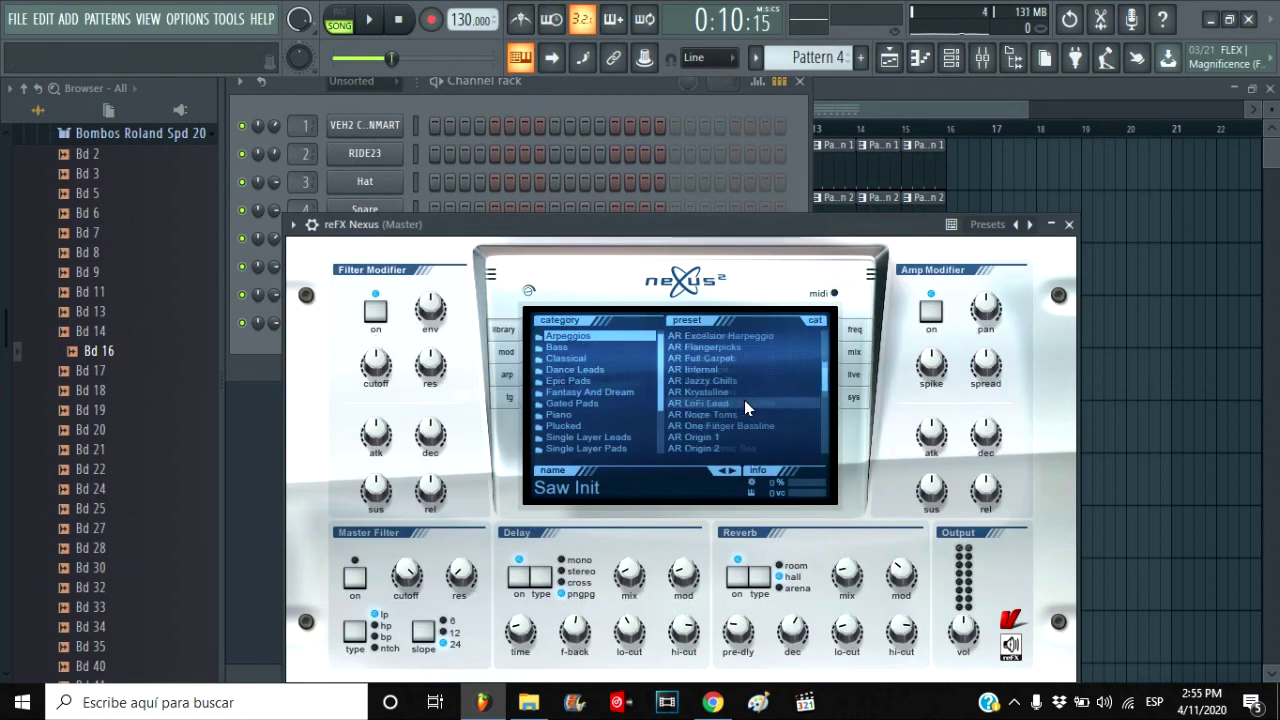
click(557, 347)
click(757, 347)
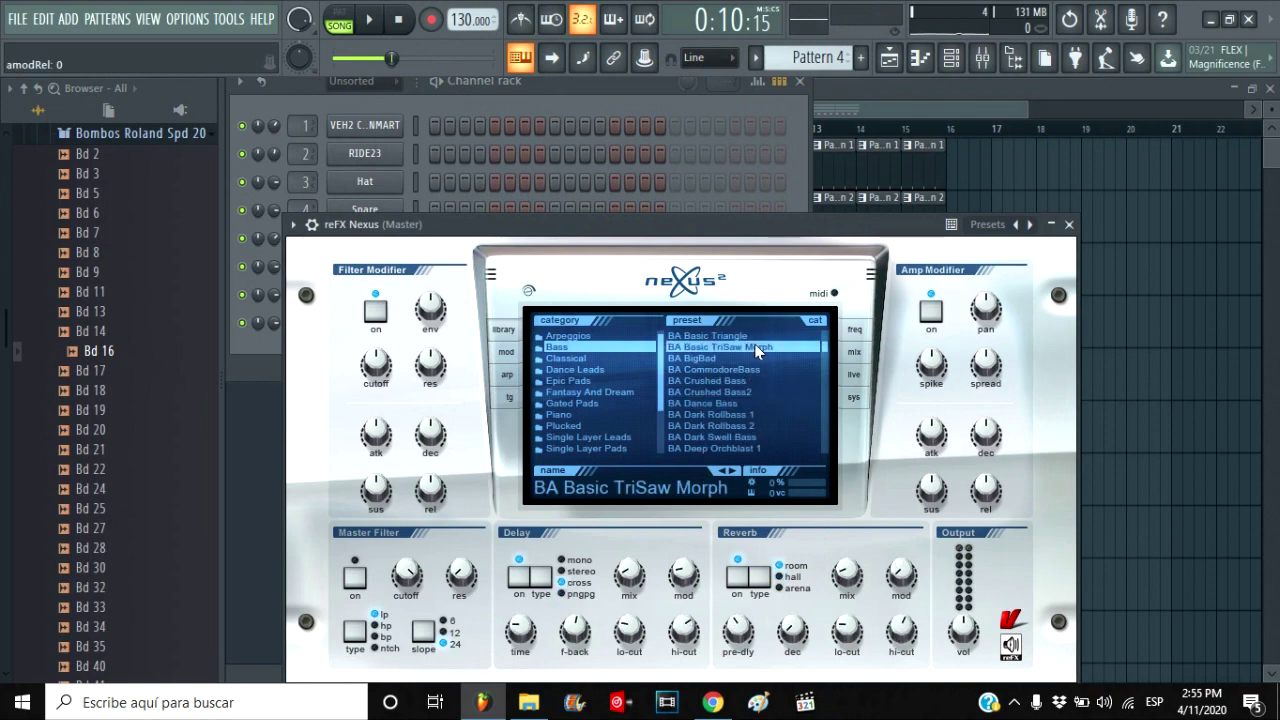
- Write a one-bar Nexus bass line that repeats C4, D#4 and G#4 twice, and play Pattern 4 on its own
click(616, 96)
right_click(420, 316)
click(455, 319)
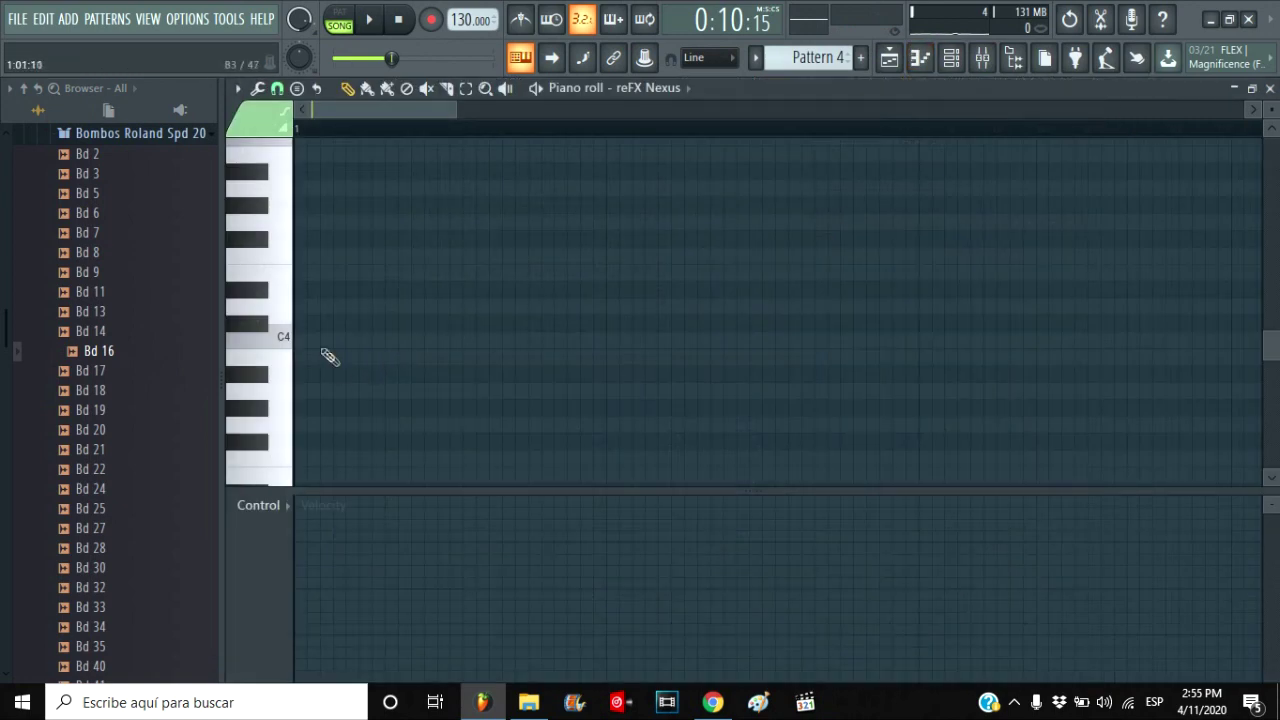
click(329, 342)
click(297, 88)
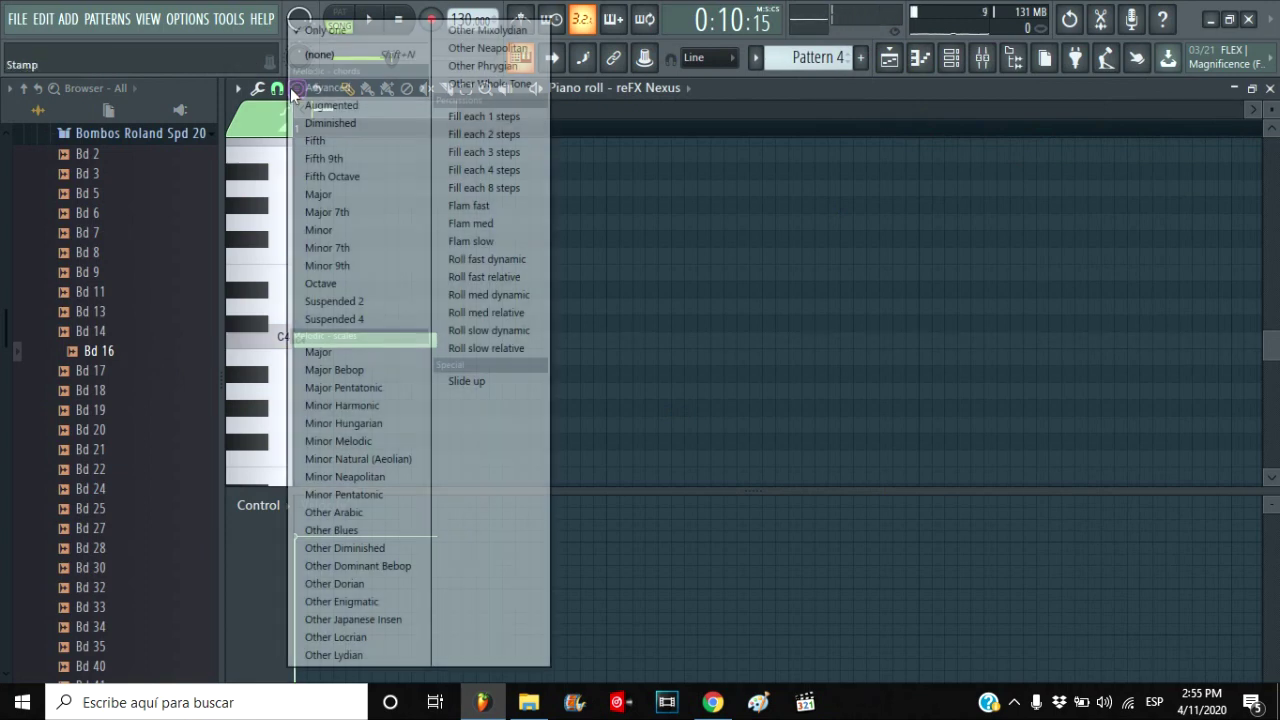
click(278, 89)
click(315, 138)
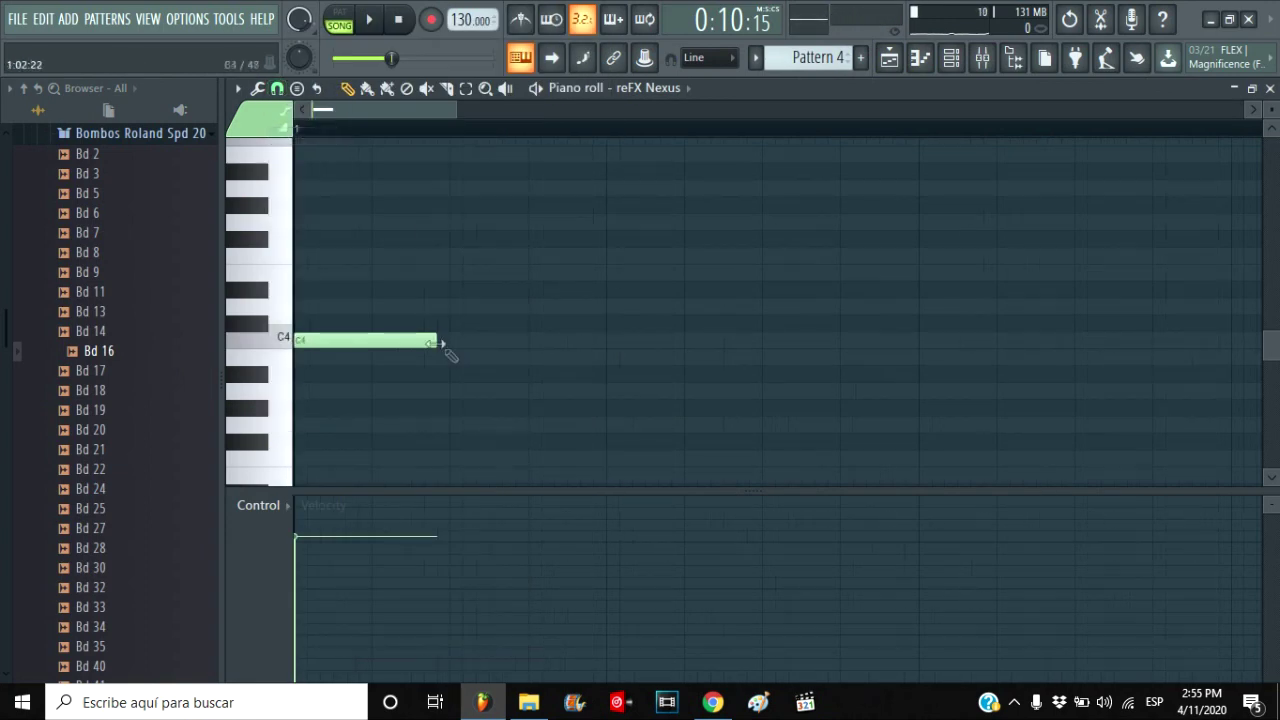
drag(463, 107, 673, 108)
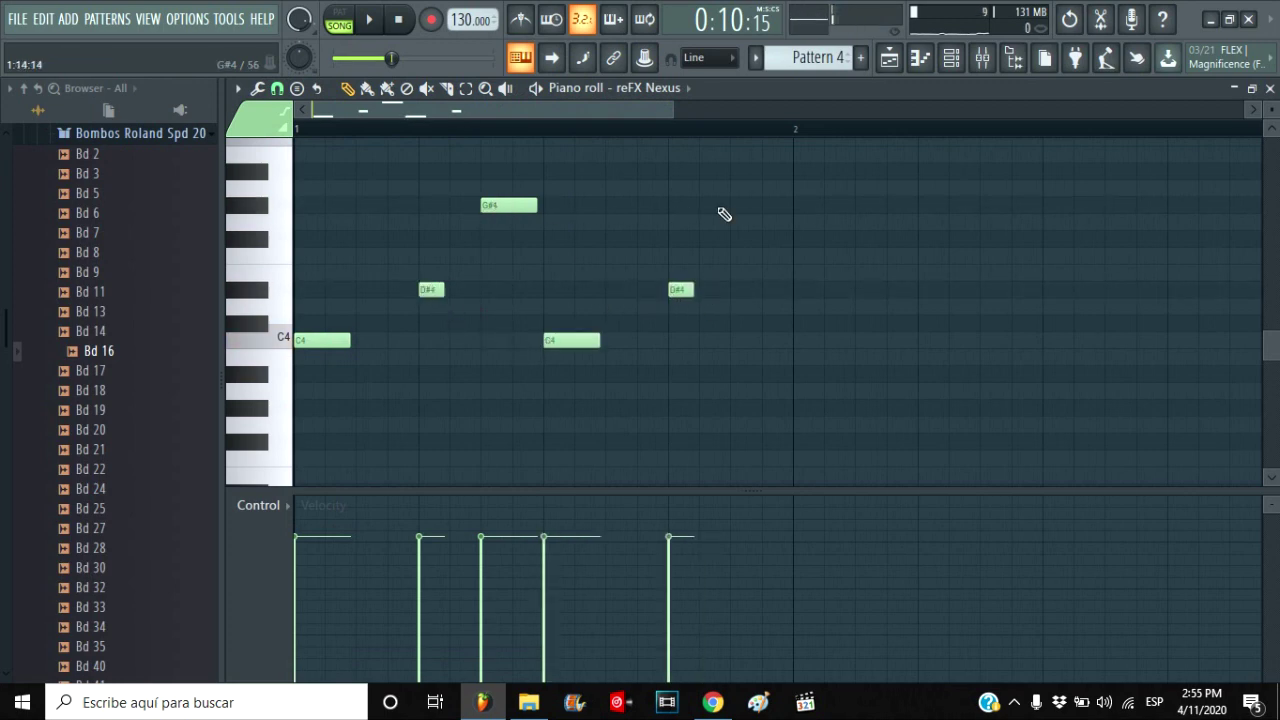
click(340, 22)
click(369, 19)
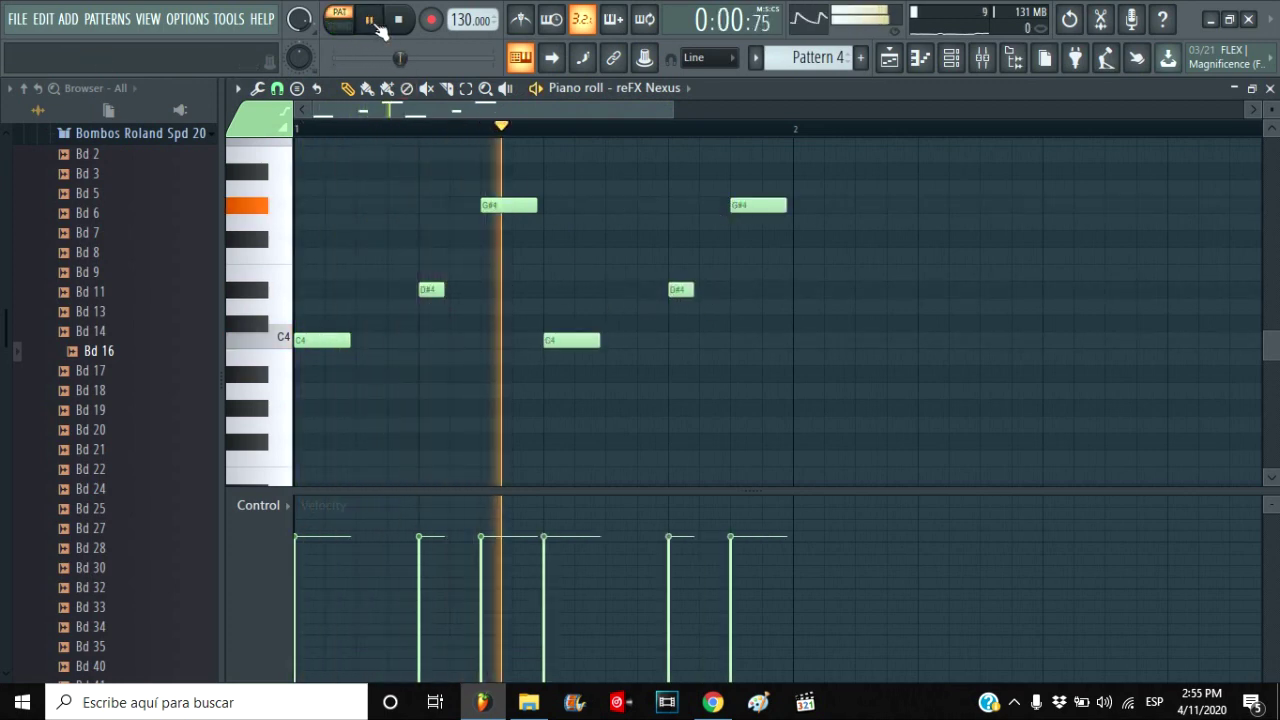
- Route the reFX Nexus channel to a free mixer track
click(1235, 88)
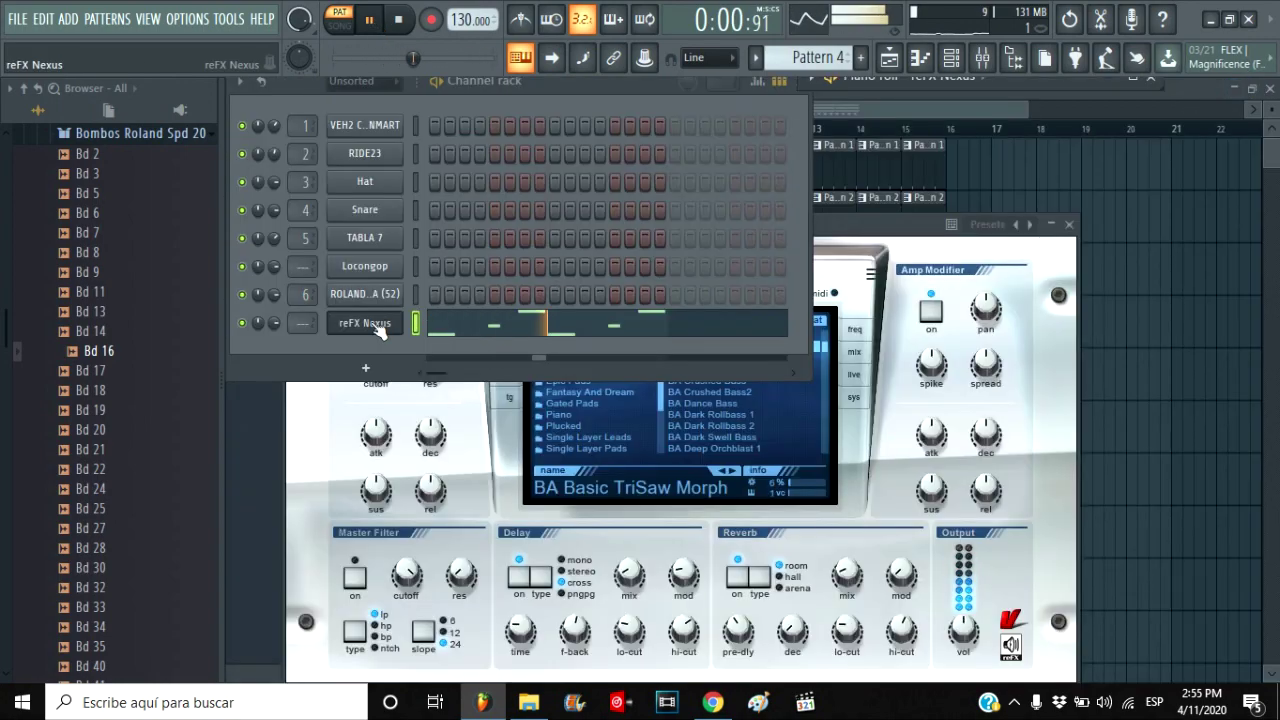
click(377, 325)
click(294, 224)
click(575, 285)
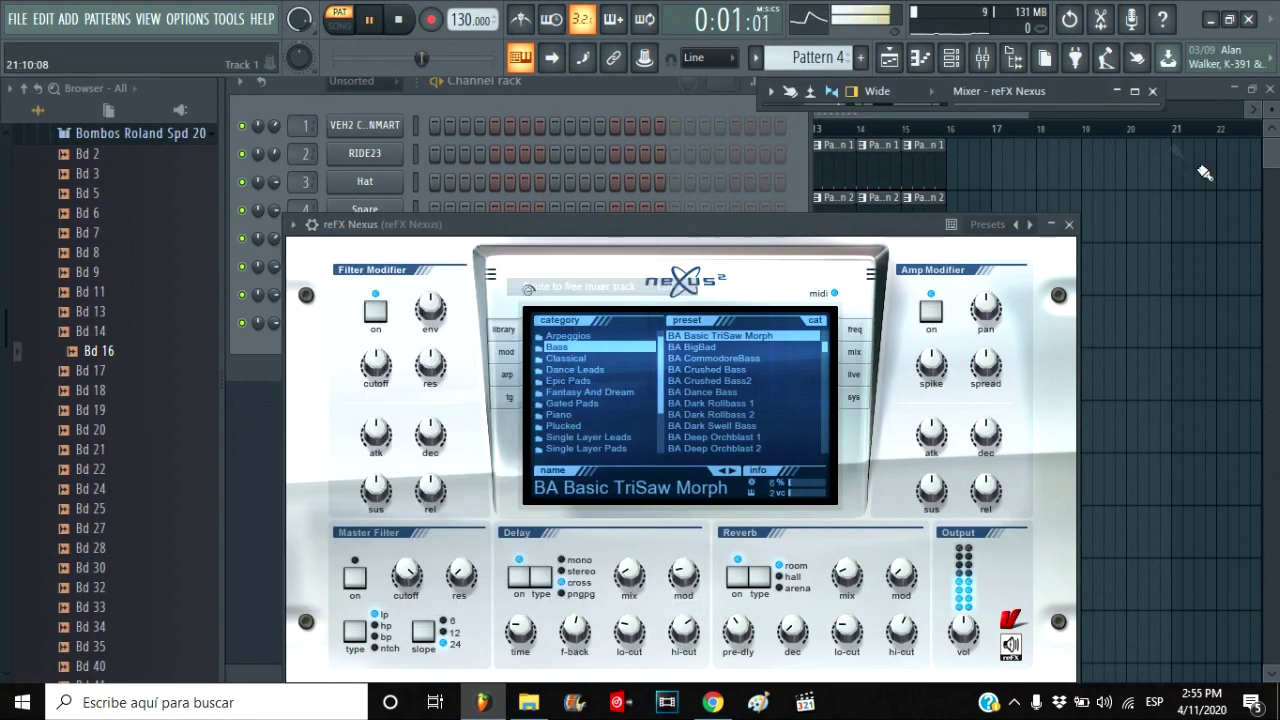
- Add Fruity Parametric EQ 2 in slot 3 of the reFX Nexus mixer track and lower one of its low bands
click(1132, 90)
click(1108, 201)
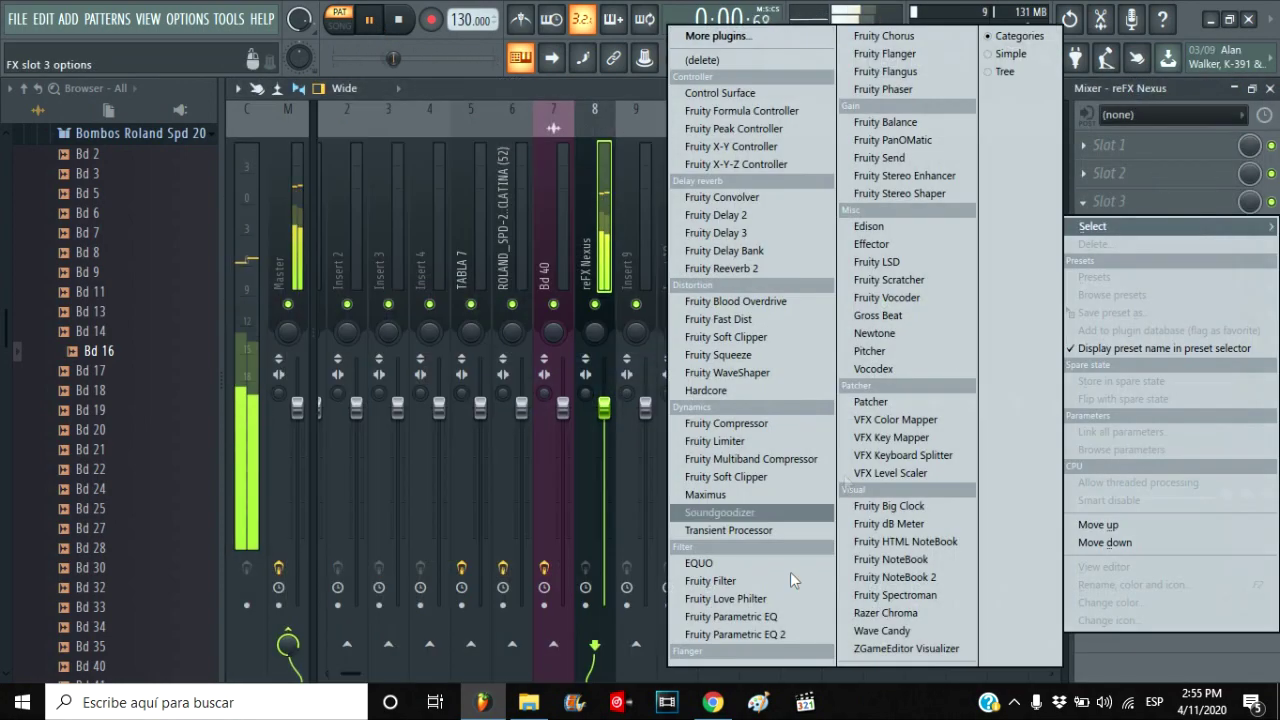
click(722, 634)
drag(419, 425, 448, 455)
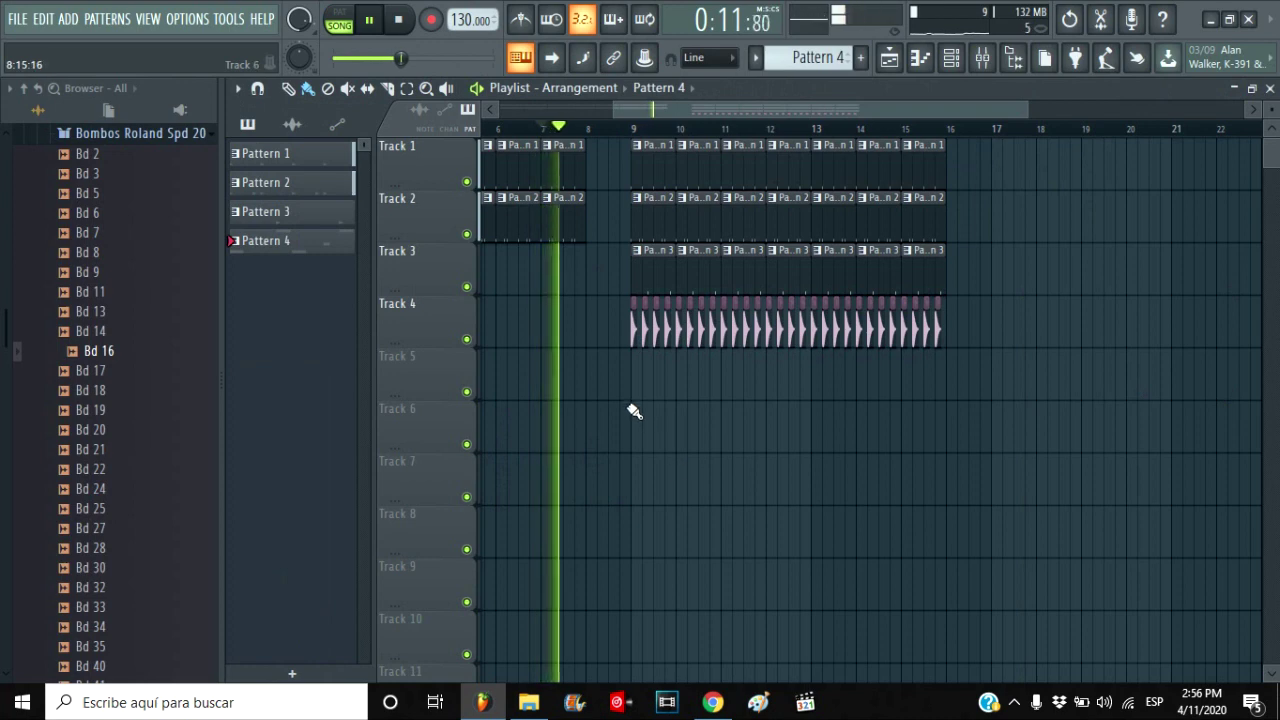
- Fill Track 5 with Pattern 4 clips from bar 9 up to bar 16, stop playback and open Pattern 3
mouse_move(634, 411)
mouse_down()
mouse_move(820, 397)
mouse_move(931, 443)
mouse_up()
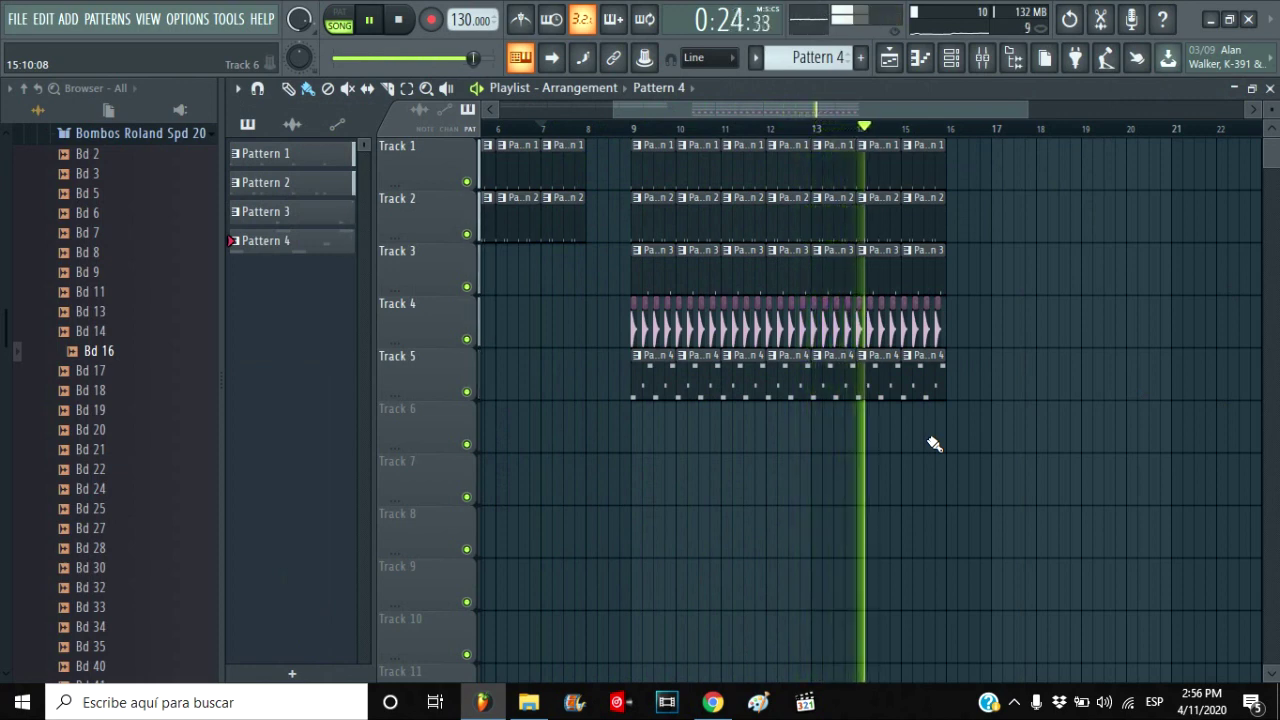
click(402, 22)
double_click(765, 262)
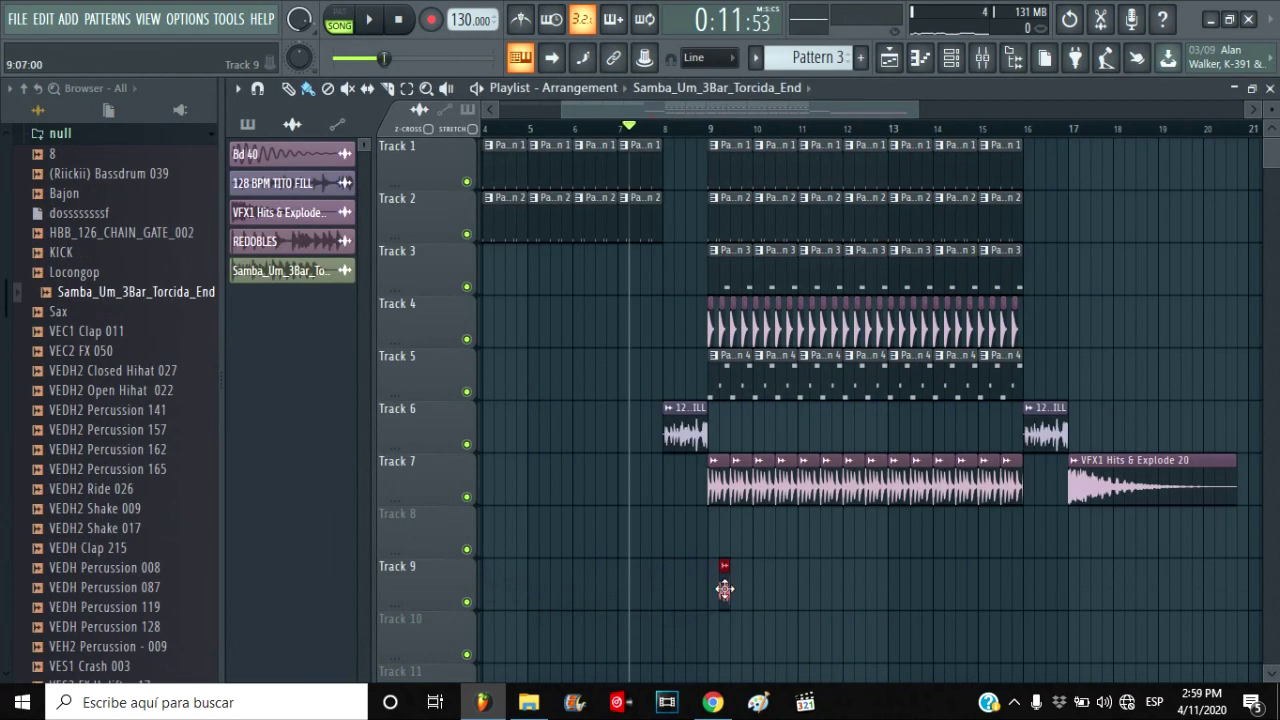
- Align the Samba_Um_3Bar_Torcida_End clip on Track 9 with bar 9 and repeat it along the track up to bar 16
double_click(710, 591)
key(Escape)
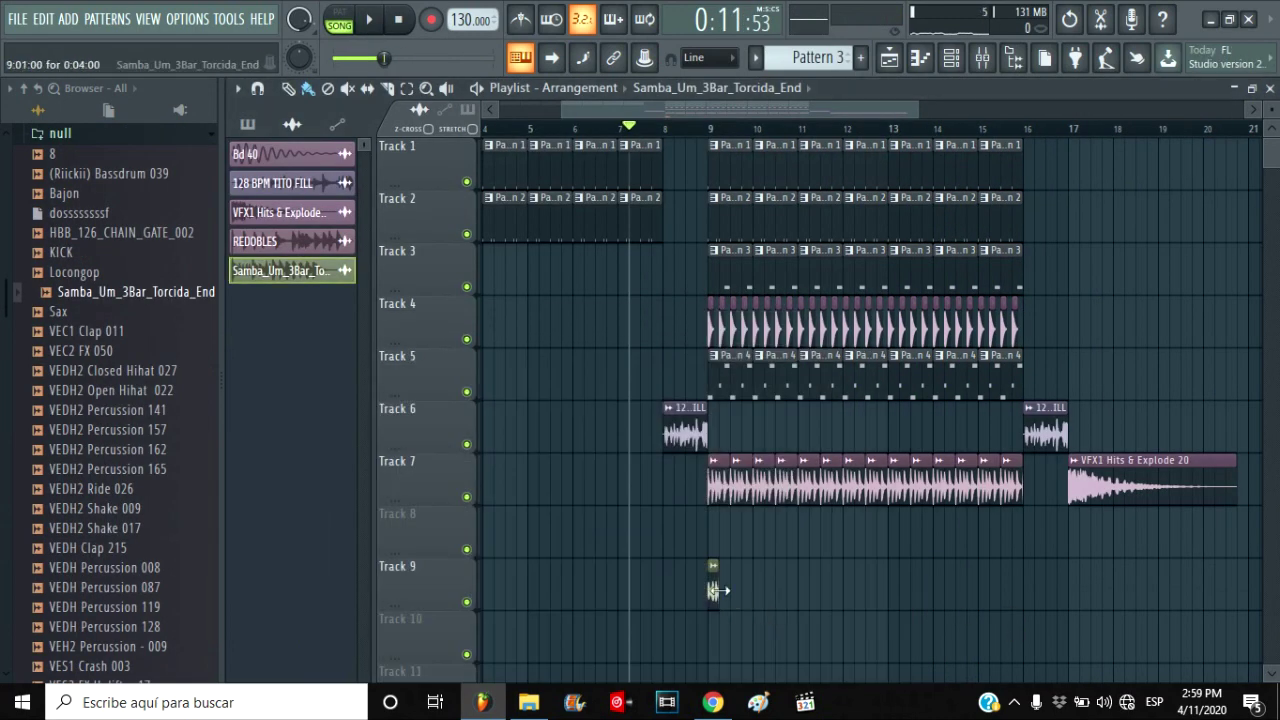
drag(728, 596, 944, 596)
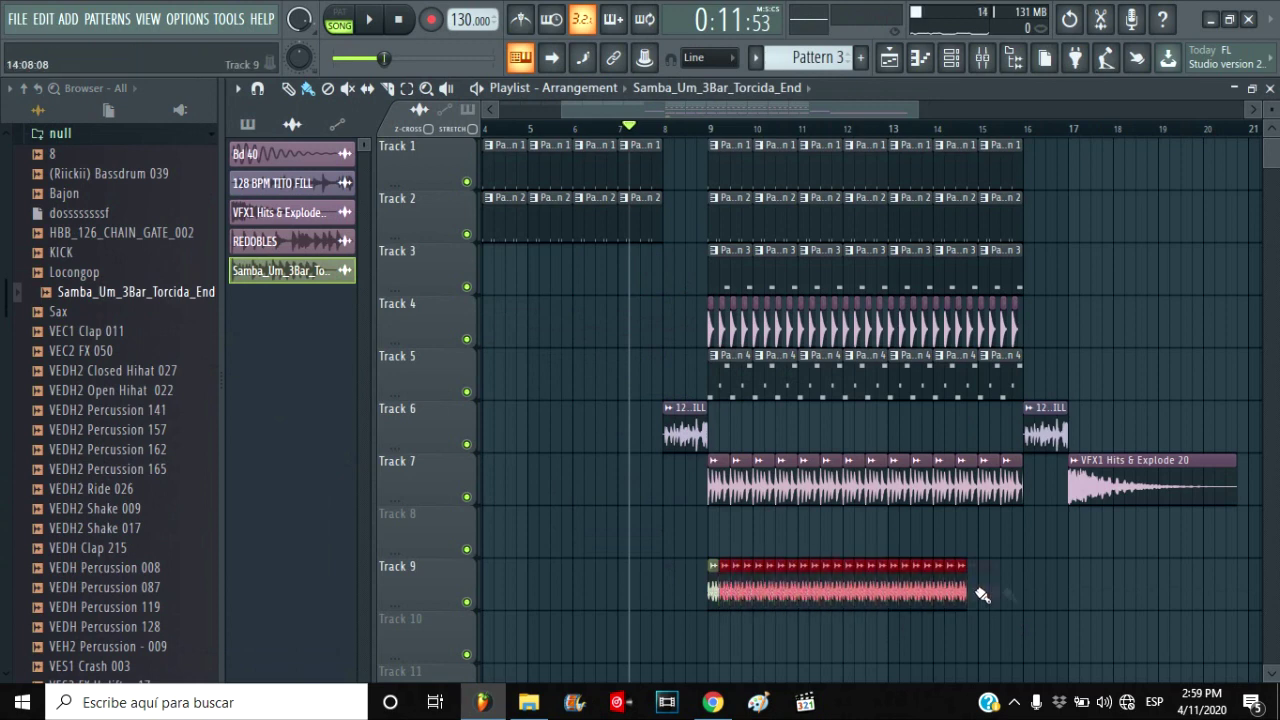
- Play the arrangement and lower the Samba_Um_3Bar_Torcida_End clip's volume to about 47%
key(space)
double_click(777, 578)
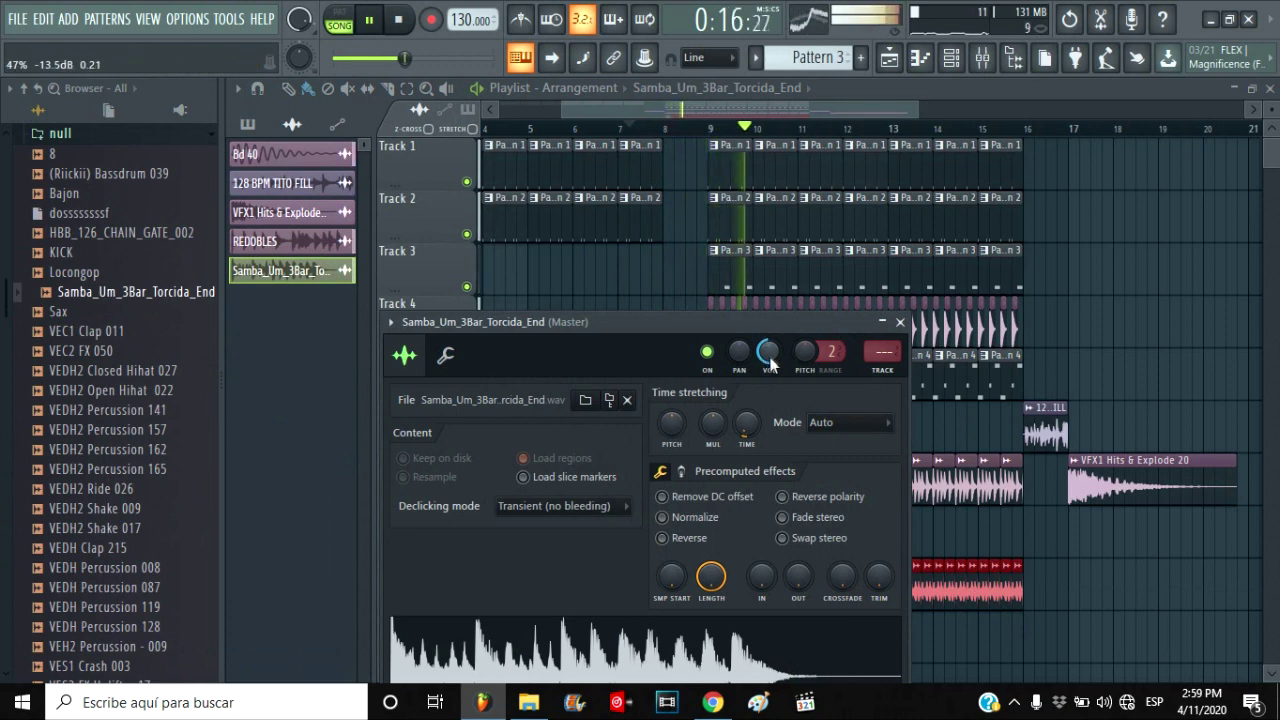
right_click(1205, 595)
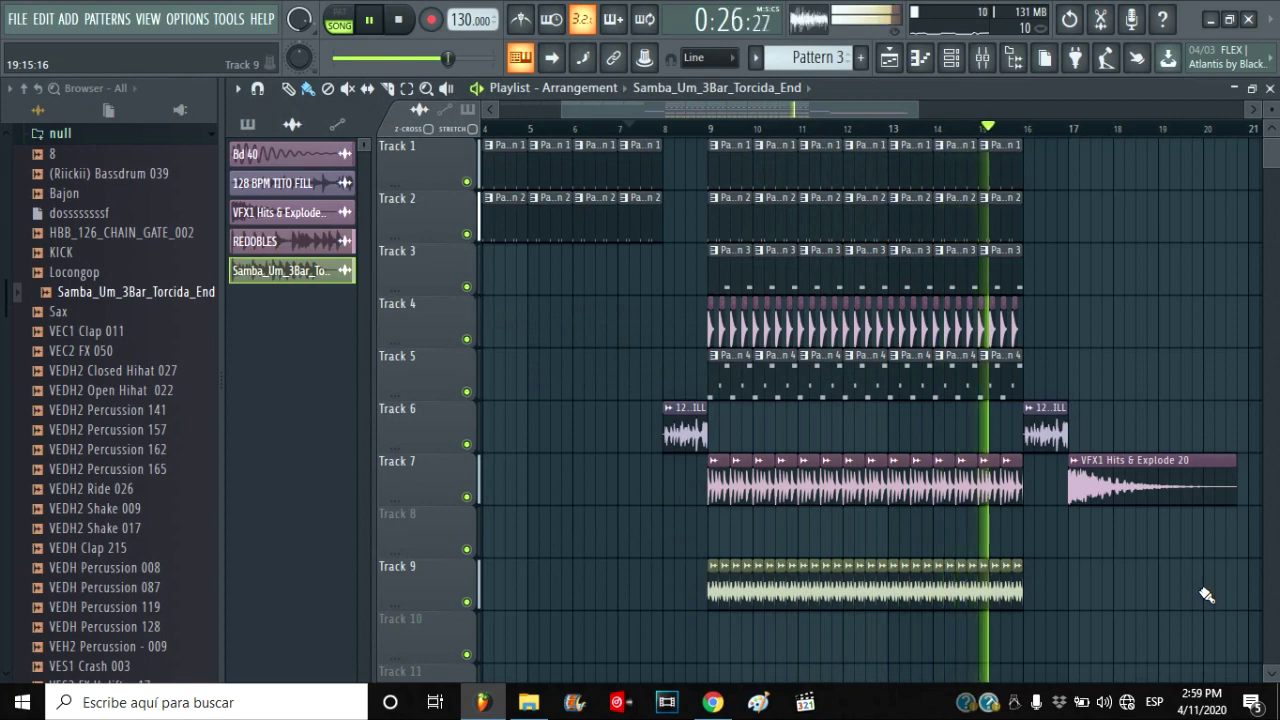
click(861, 103)
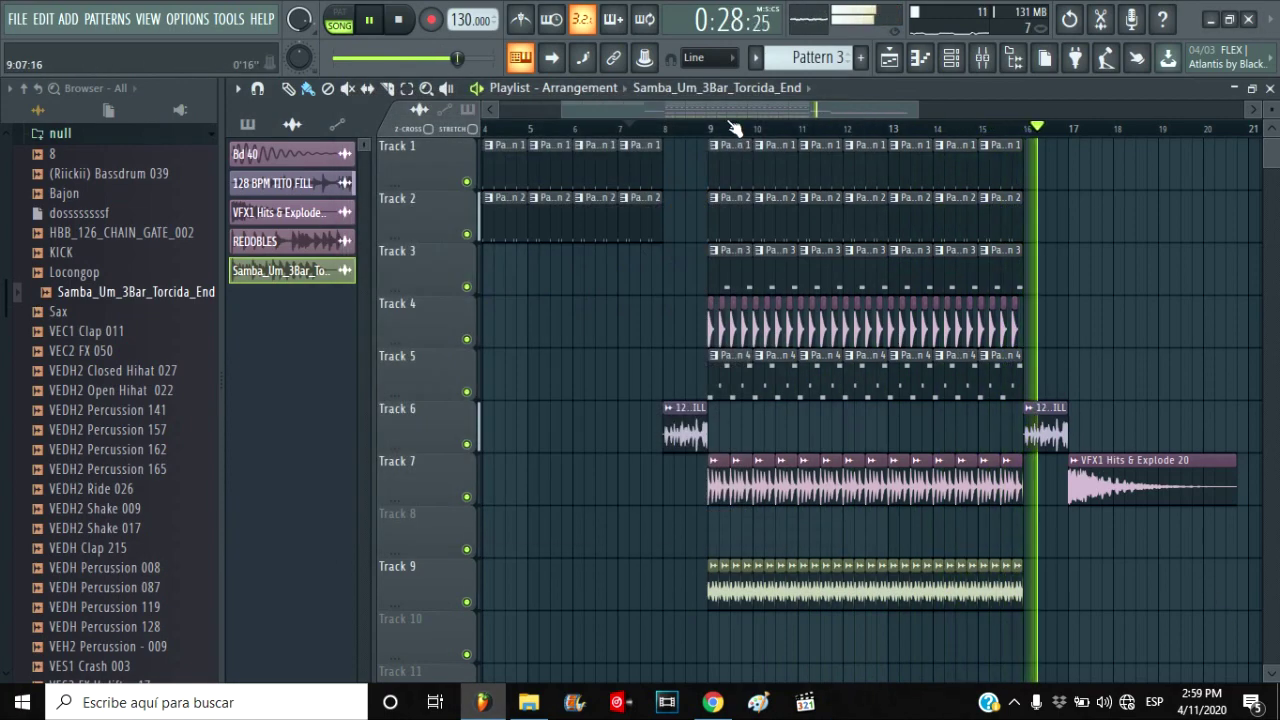
key(space)
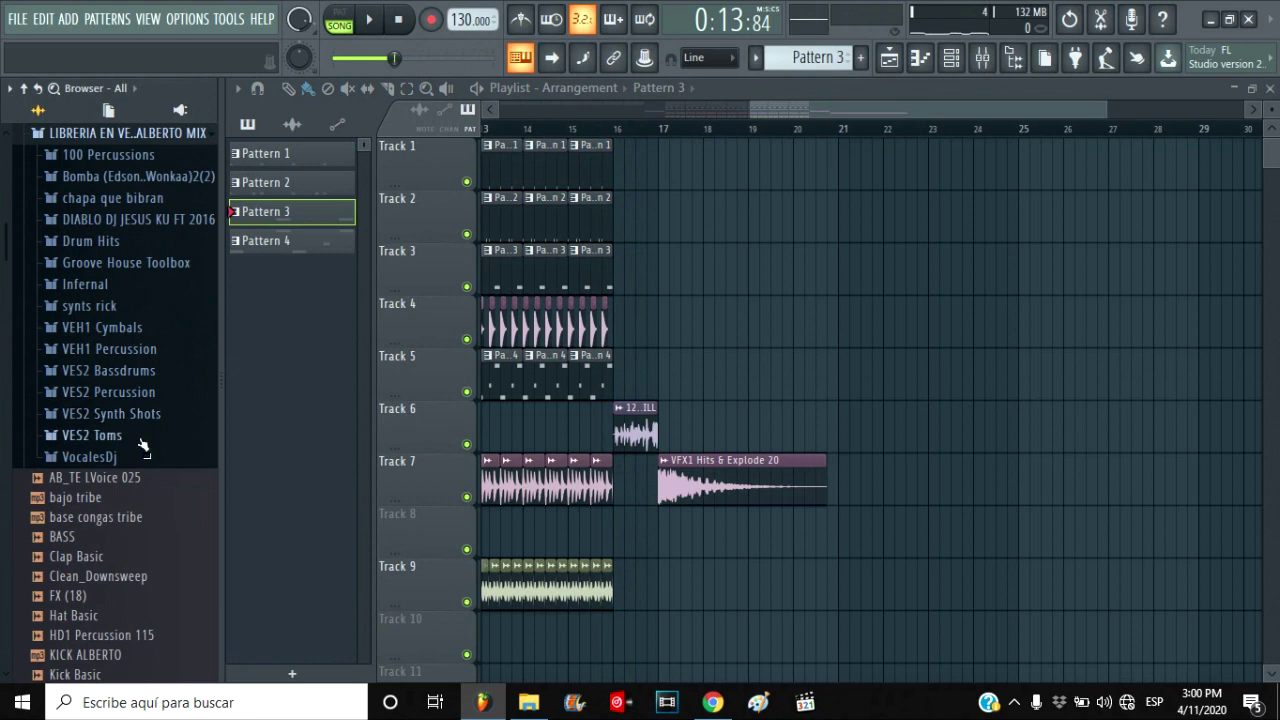
- Audition the vocal samples folder and place six Epic Vocals (37) clips along Track 5 from bar 17 to bar 24
click(140, 455)
scroll(130, 470, down, 5)
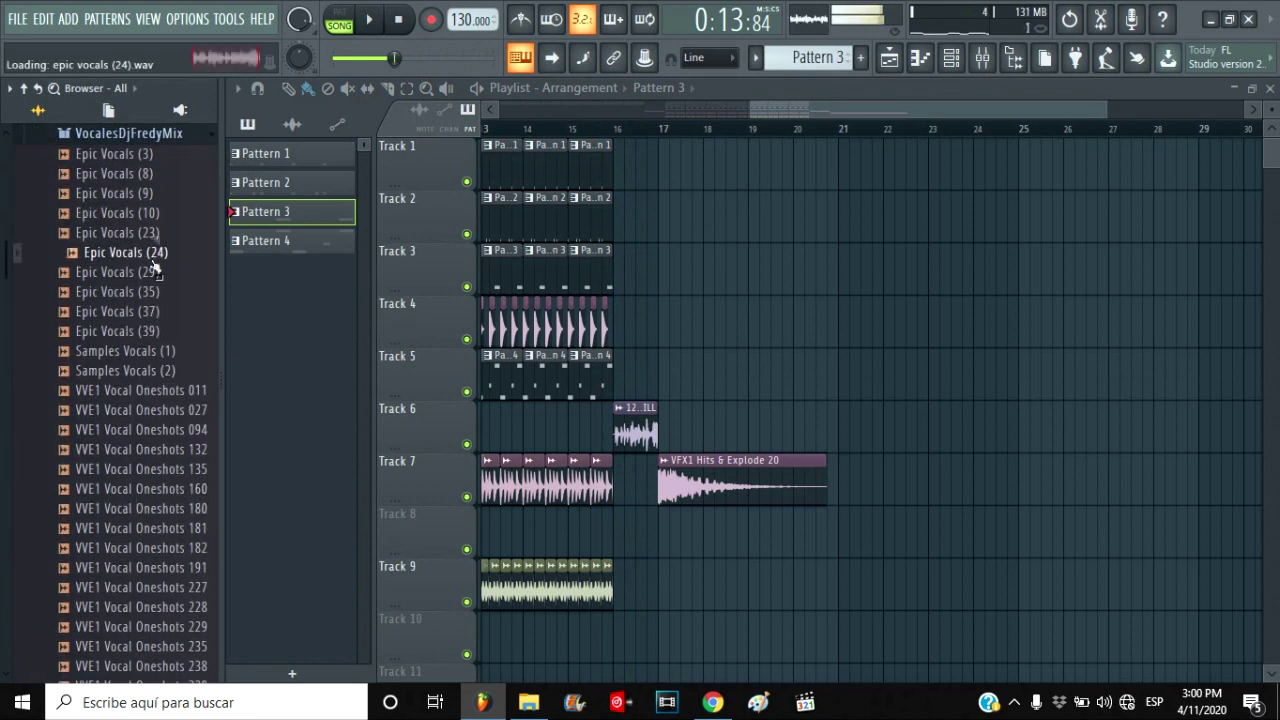
mouse_move(160, 312)
mouse_down()
mouse_move(585, 420)
mouse_move(675, 399)
mouse_move(718, 360)
mouse_move(698, 375)
mouse_move(982, 385)
mouse_up()
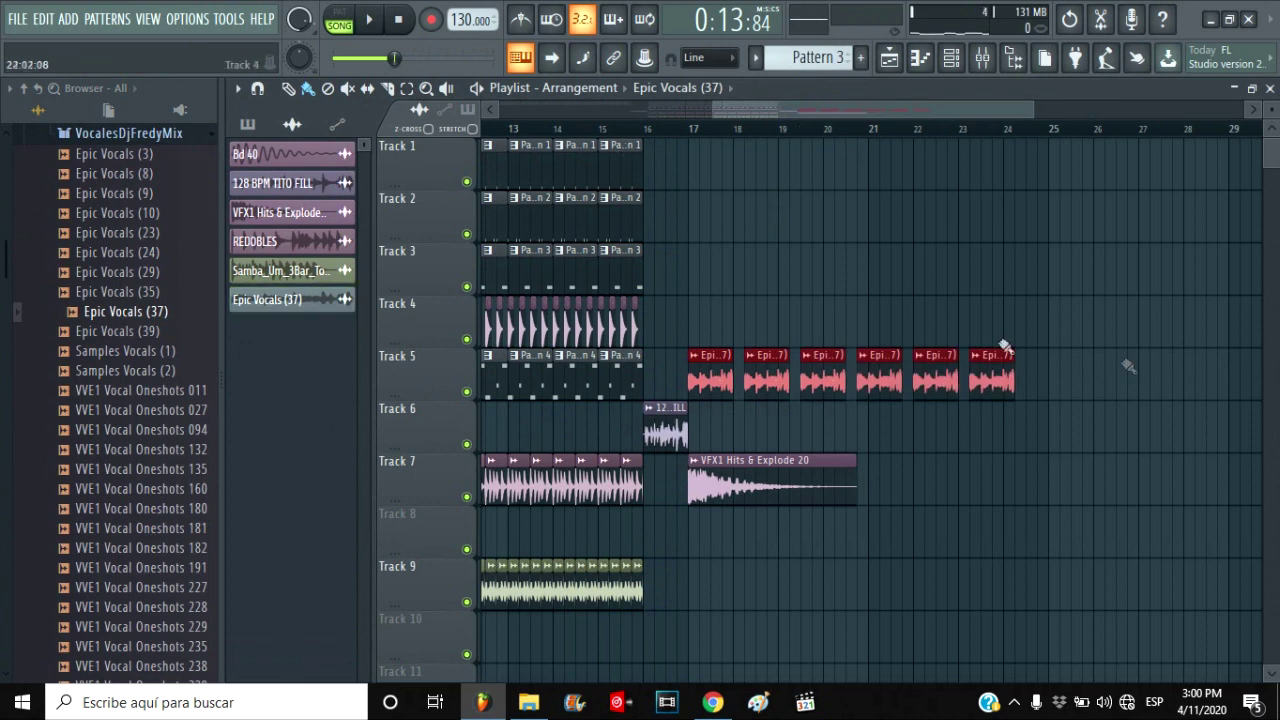
- Replace the full Epic Vocals (37) clips from bar 17 with four short chops alternating between Tracks 5 and 4, and play them back
key(ctrl+d)
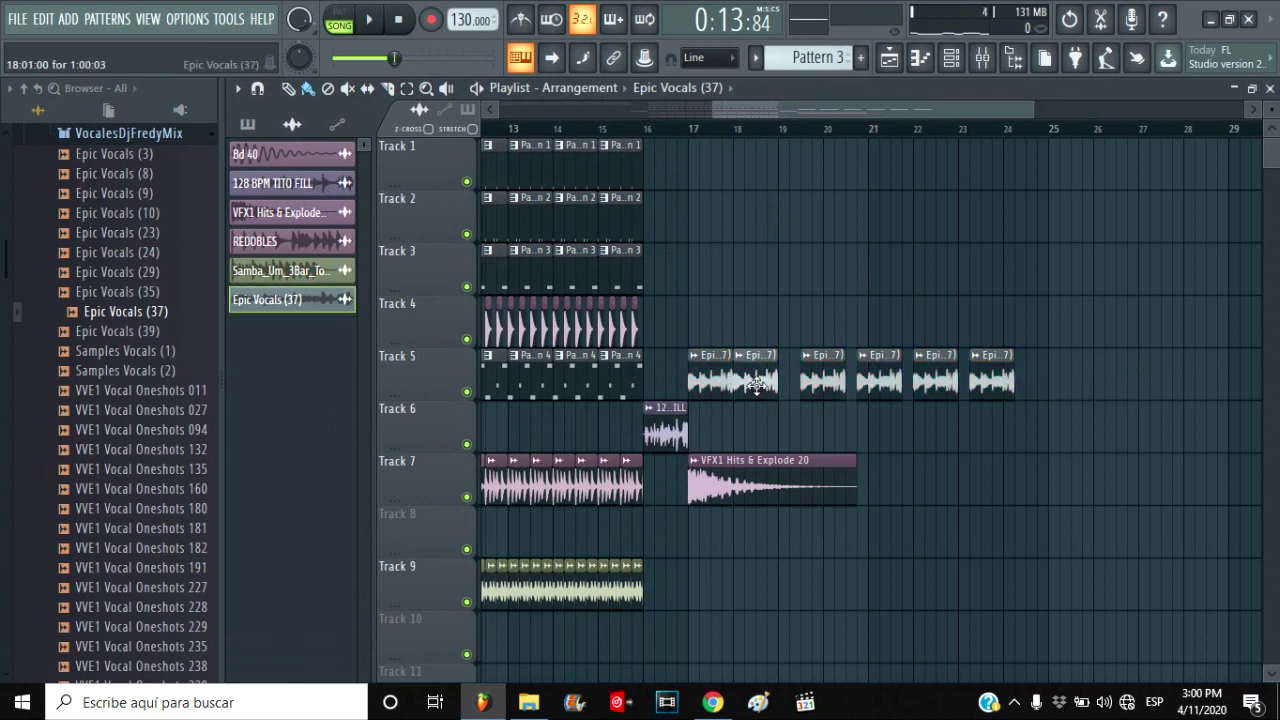
right_click(978, 373)
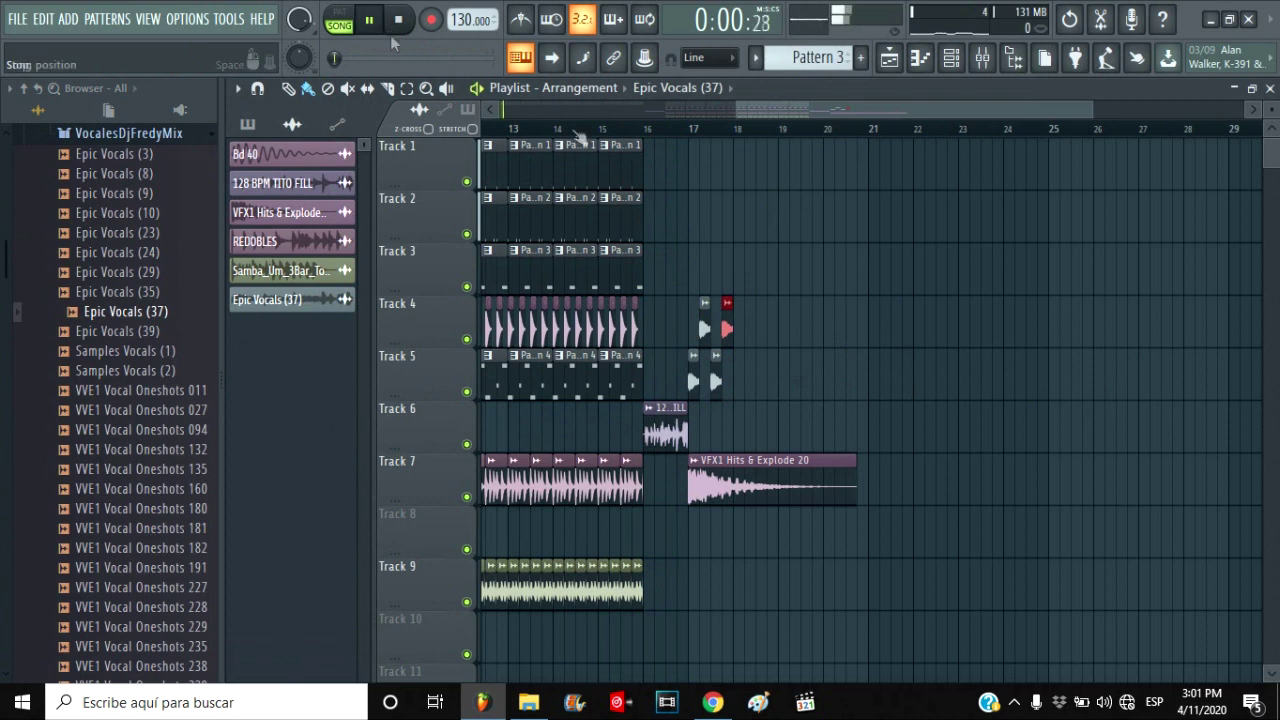
click(621, 126)
ctrl+click(746, 355)
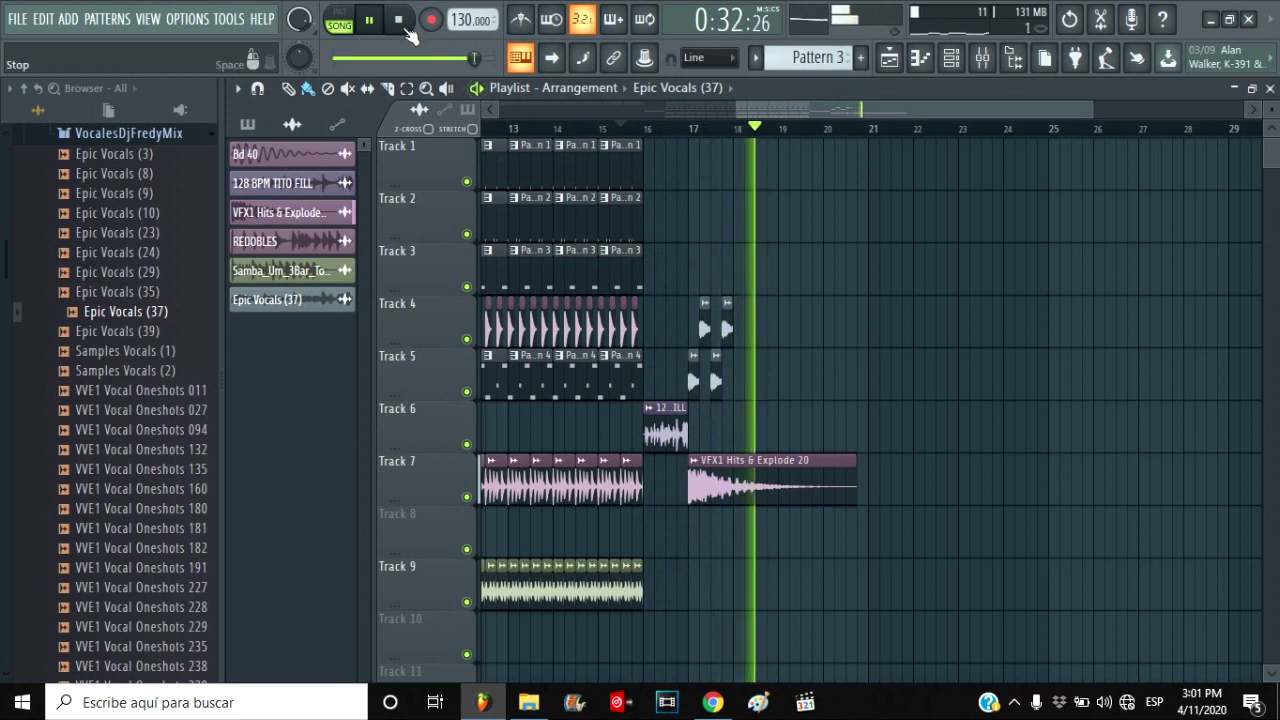
- Add a one-bar Epic Vocals (37) clip on Track 5 at bar 18, four short chops across Tracks 4 and 5, and a longer clip on Track 4 at bar 20
click(740, 378)
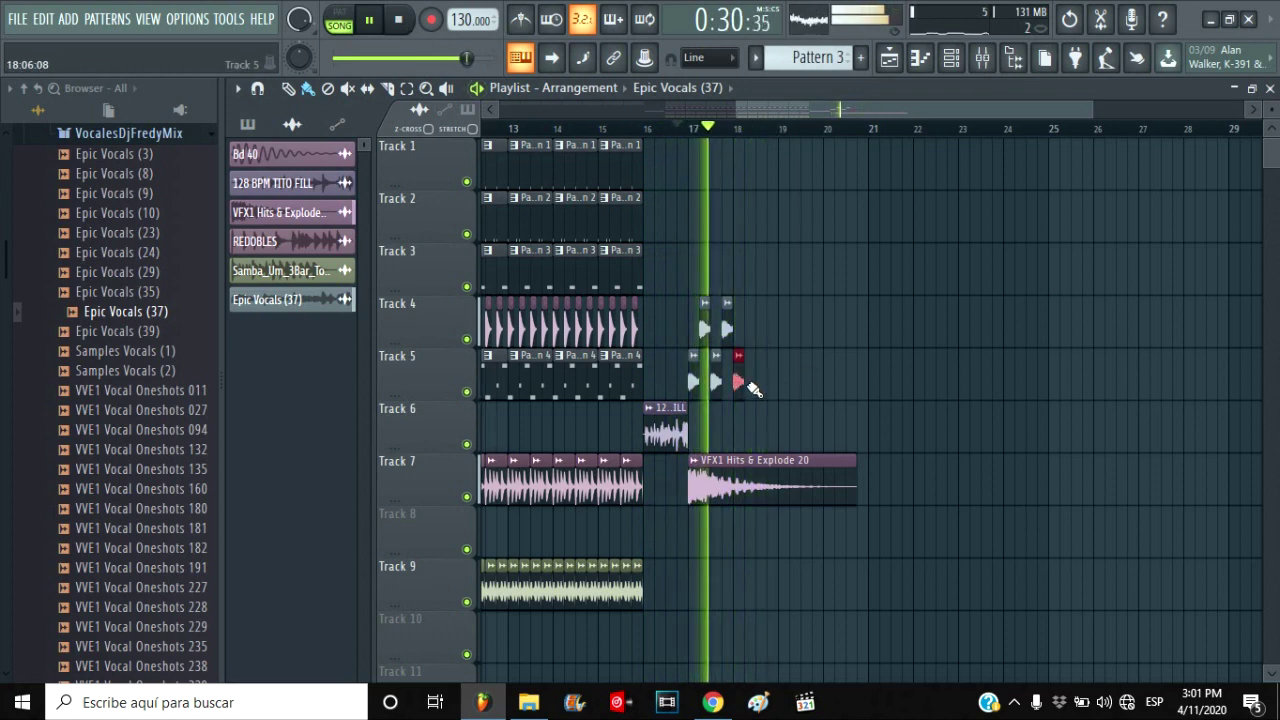
drag(748, 383, 778, 384)
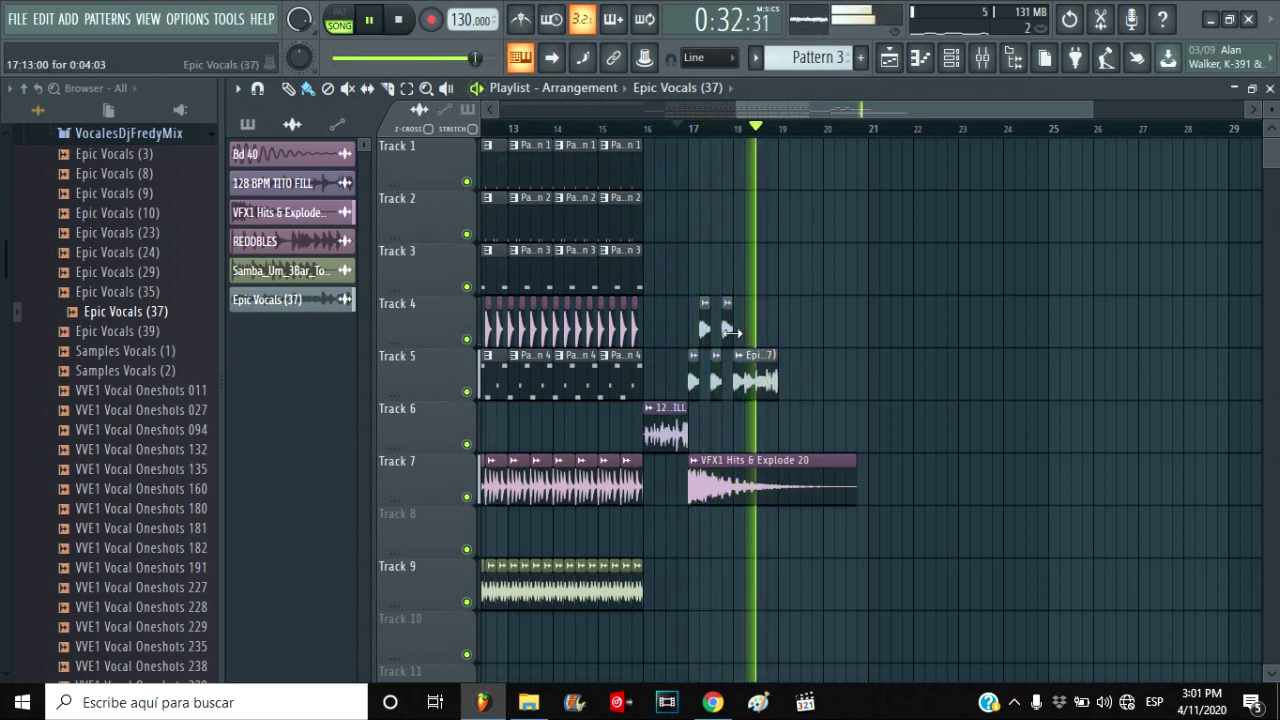
click(783, 330)
click(806, 332)
click(795, 377)
click(817, 378)
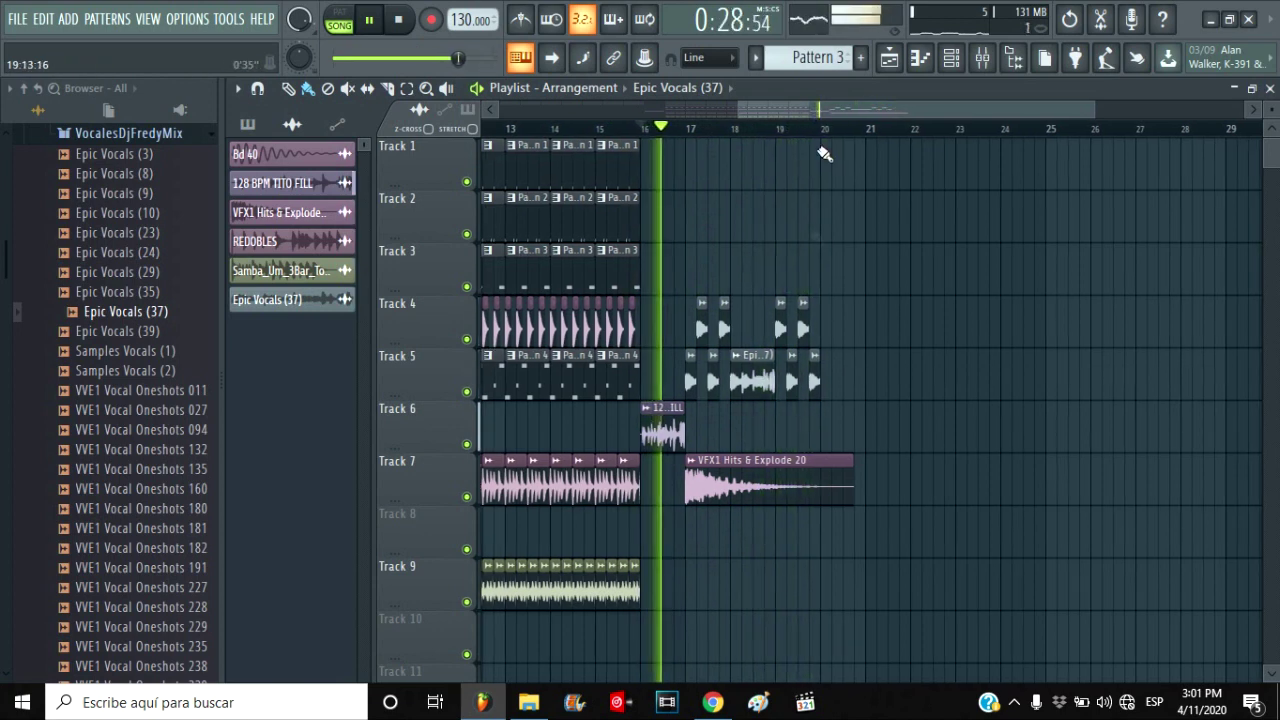
key(space)
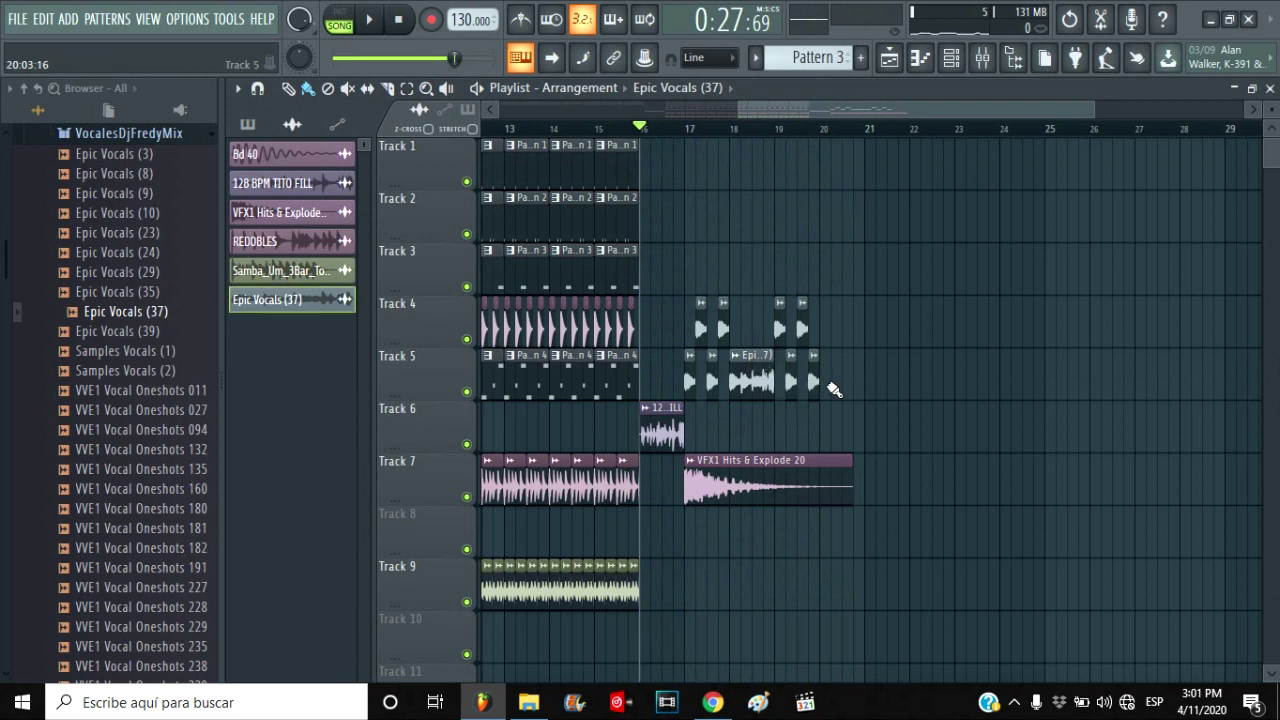
double_click(840, 330)
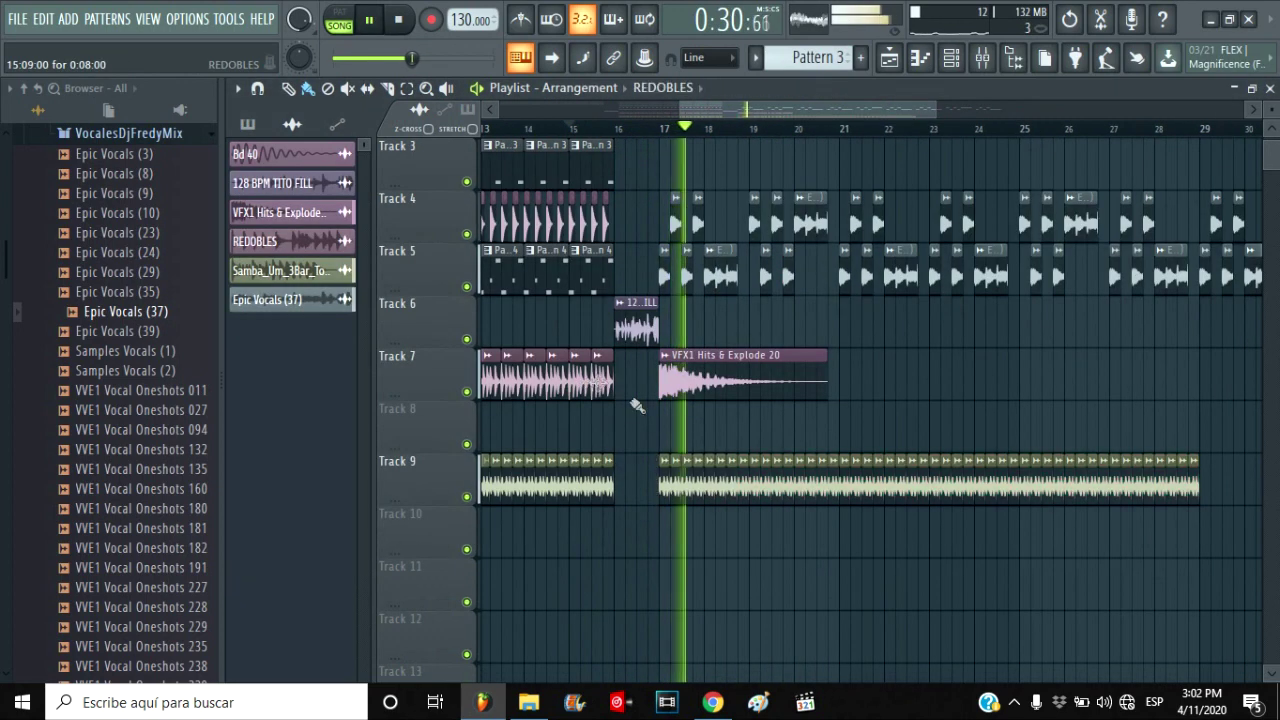
- Fill Track 8 with REDOBLES clips from bar 17 through bar 26
mouse_move(660, 430)
mouse_down()
mouse_move(818, 453)
mouse_move(838, 430)
mouse_up()
click(848, 425)
drag(868, 428, 1097, 427)
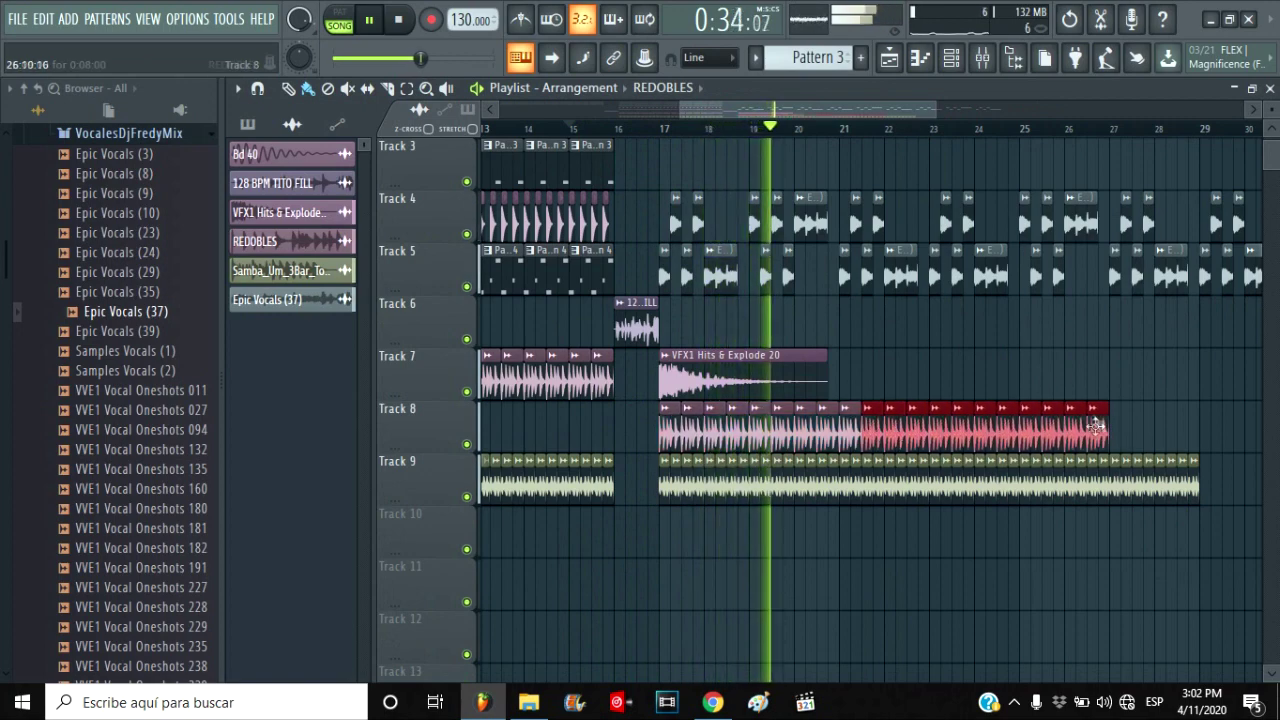
double_click(898, 274)
key(Escape)
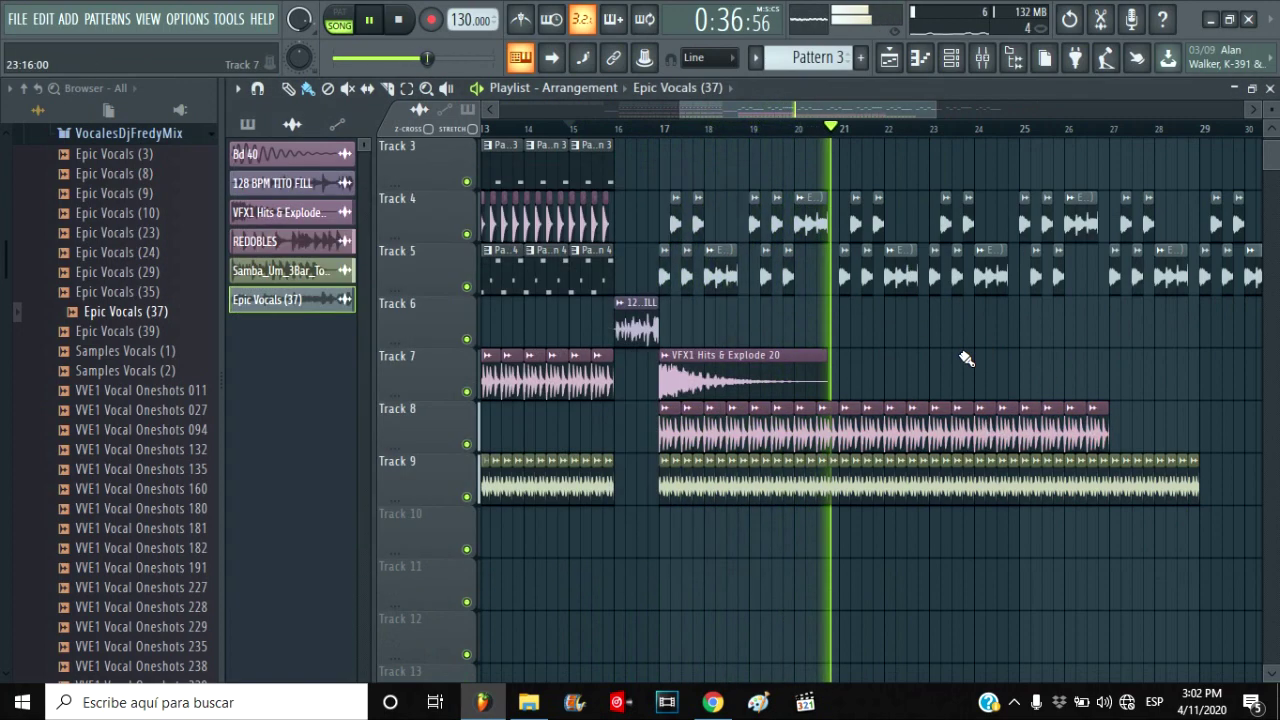
- Play from about bar 15 and fill Track 3 with Pattern 4 clips from bar 17 through bar 27
scroll(966, 357, up, 2)
scroll(564, 117, left, 1)
click(592, 128)
click(624, 367)
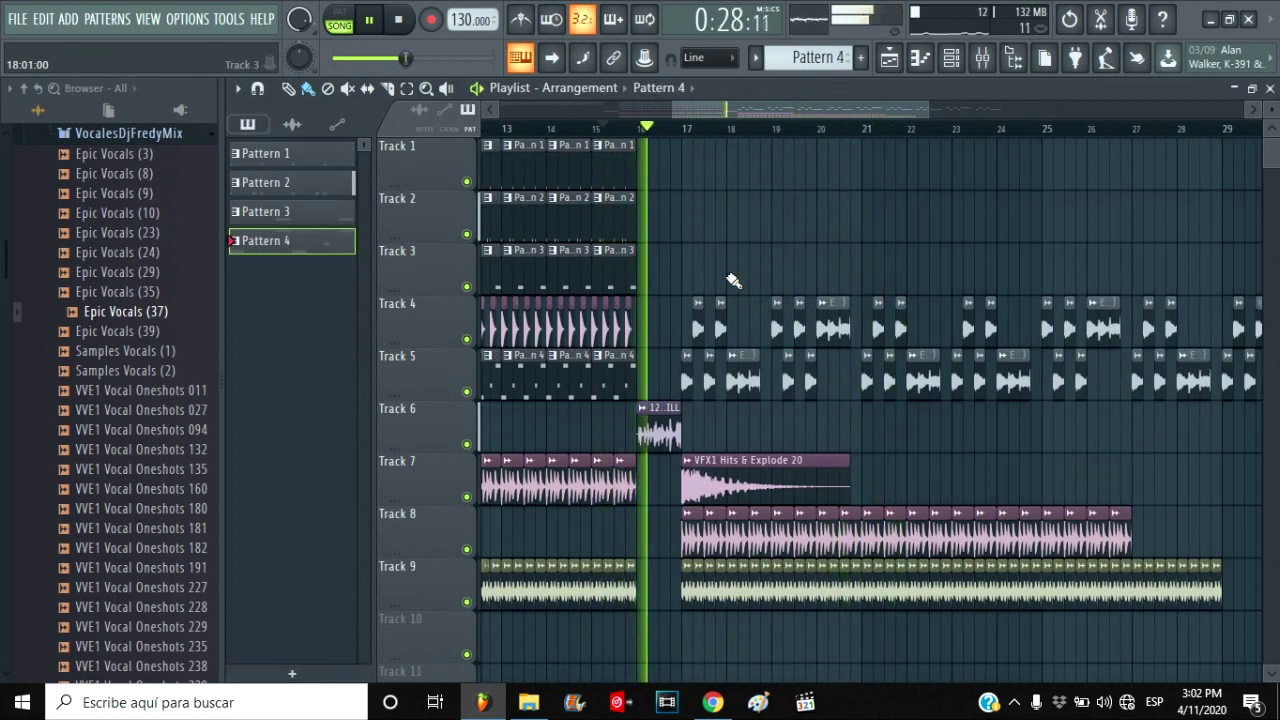
drag(690, 270, 1146, 283)
drag(855, 111, 877, 111)
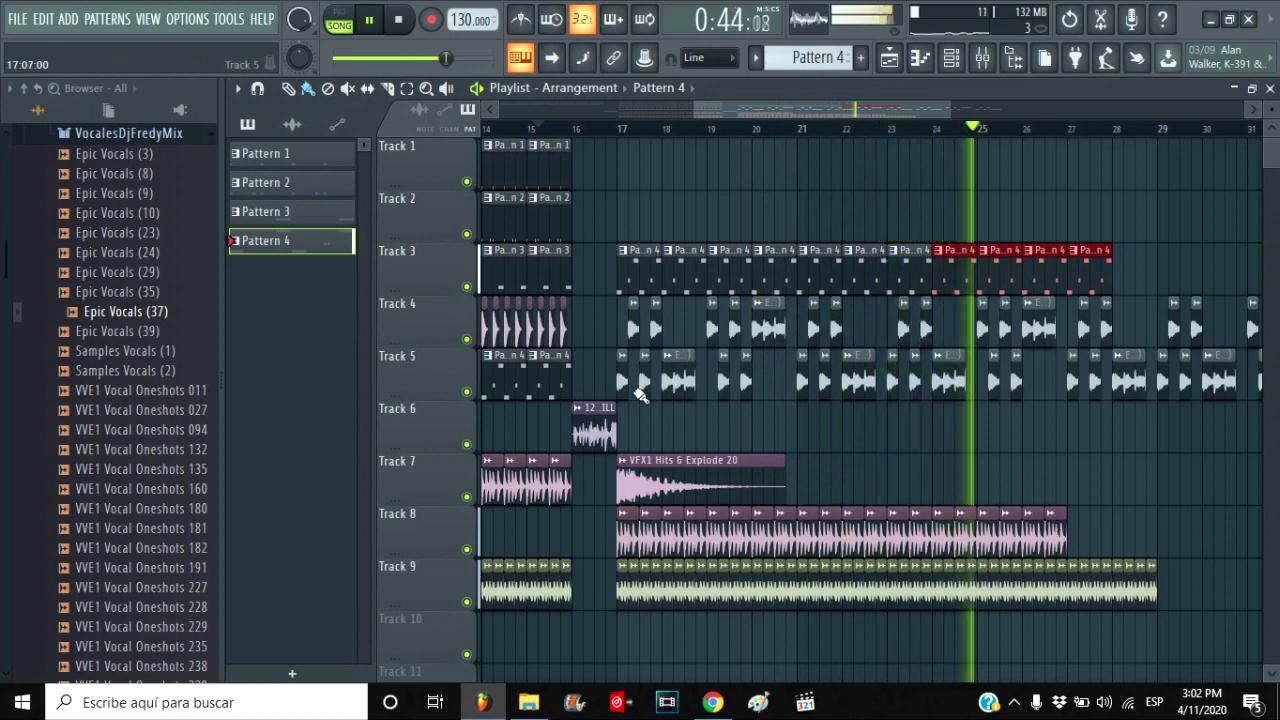
- Place the 128 BPM TITO FILL clip on Track 2 at bar 24, clear clips beneath it on Tracks 3, 8 and 9, and replay the transition
click(592, 425)
click(940, 215)
right_click(956, 285)
right_click(955, 535)
right_click(956, 585)
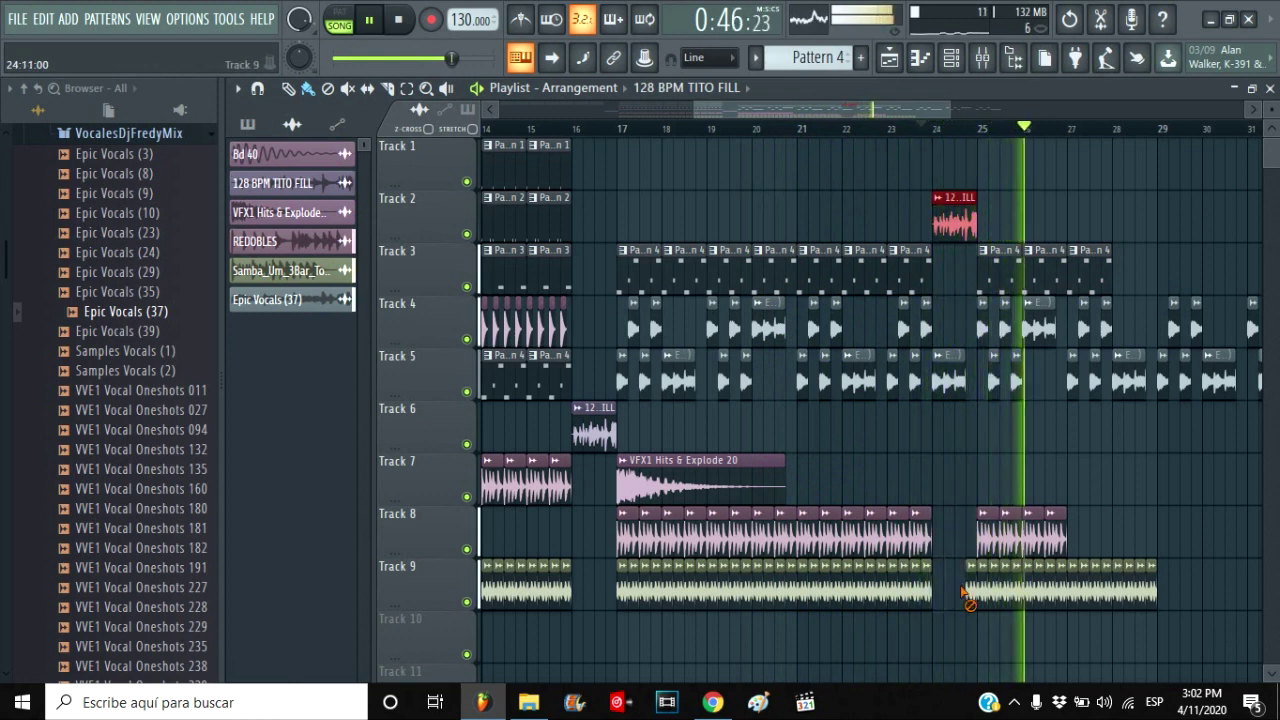
click(898, 131)
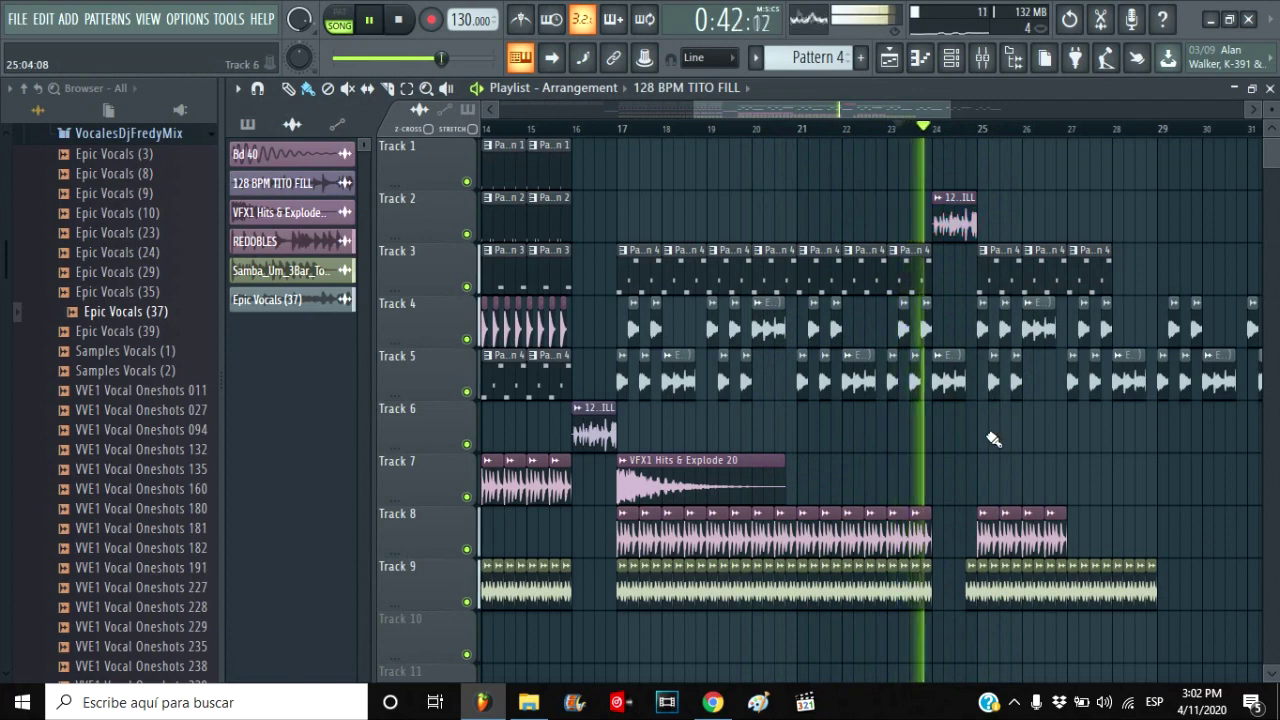
- Stop playback, find the Ft Alberto Mix & Armando folder in the sample packs and audition Proyecto con Smoove
key(space)
click(140, 390)
scroll(140, 392, up, 5)
click(112, 494)
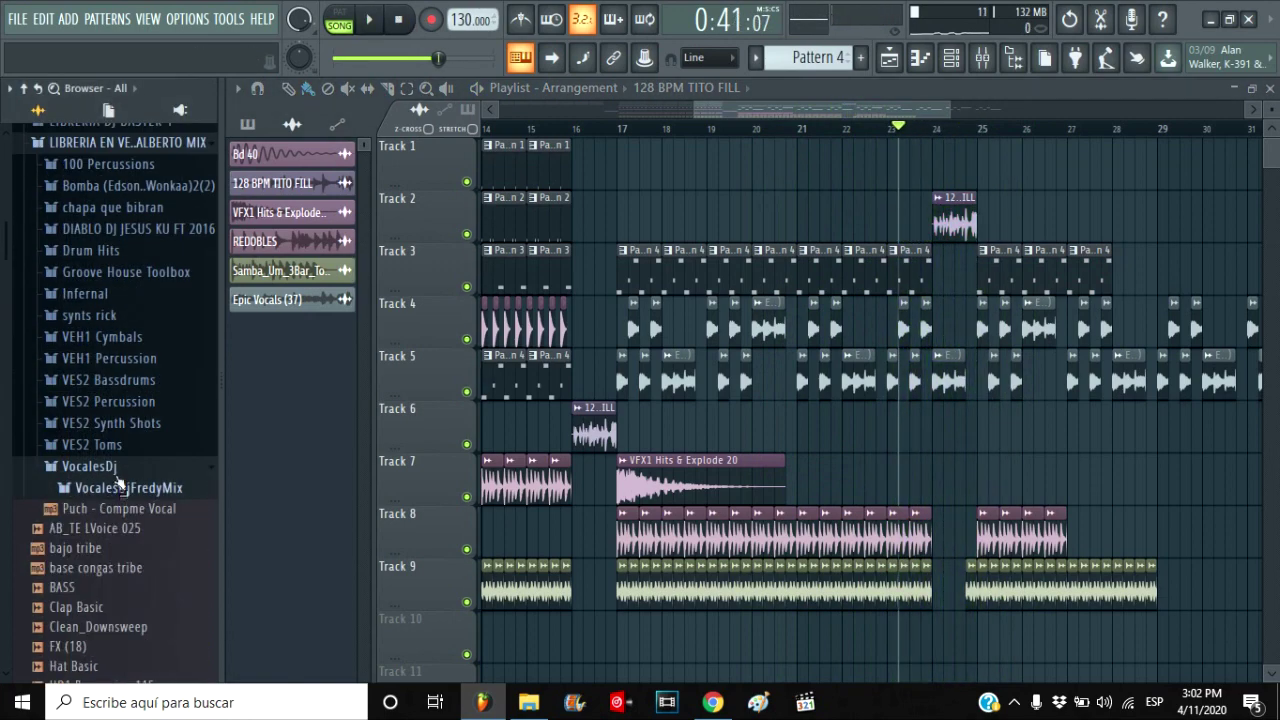
scroll(125, 485, up, 4)
scroll(160, 400, up, 5)
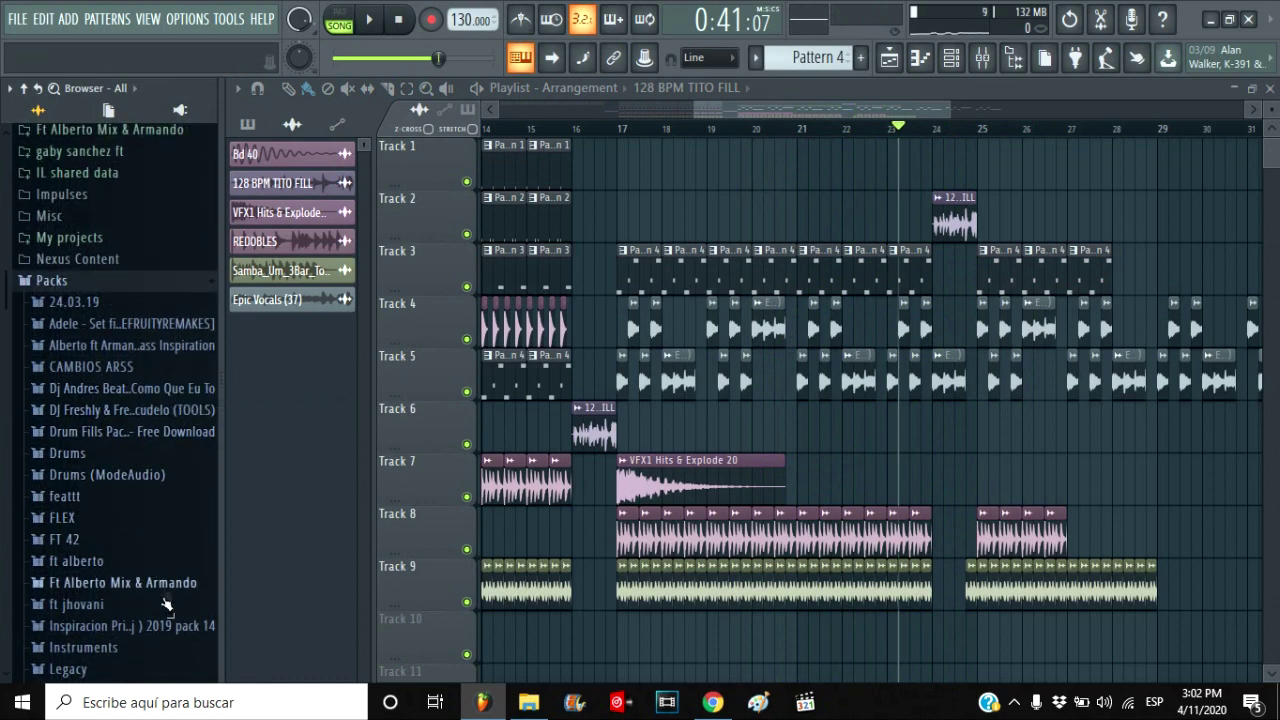
click(168, 594)
scroll(155, 560, down, 3)
click(148, 436)
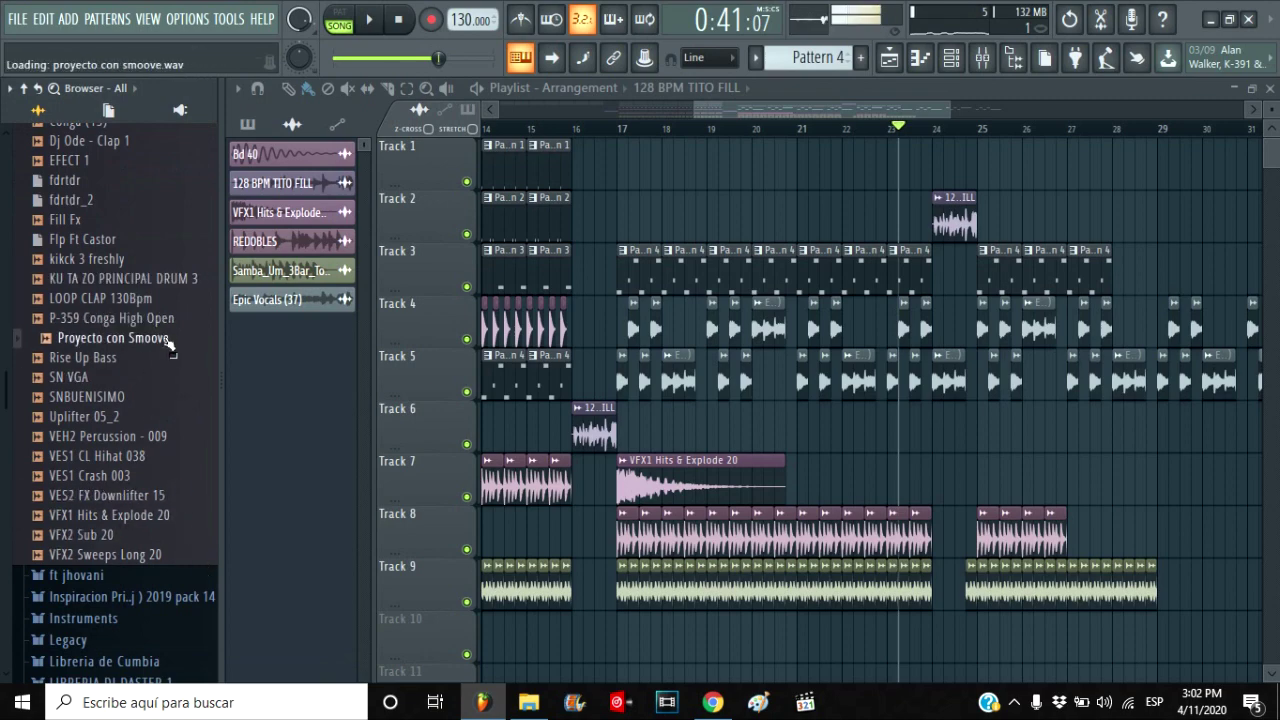
- Place the Proyecto con Smoove clip on Track 10 starting at bar 25
drag(771, 397, 886, 161)
right_click(888, 158)
drag(886, 112, 763, 465)
drag(795, 387, 803, 356)
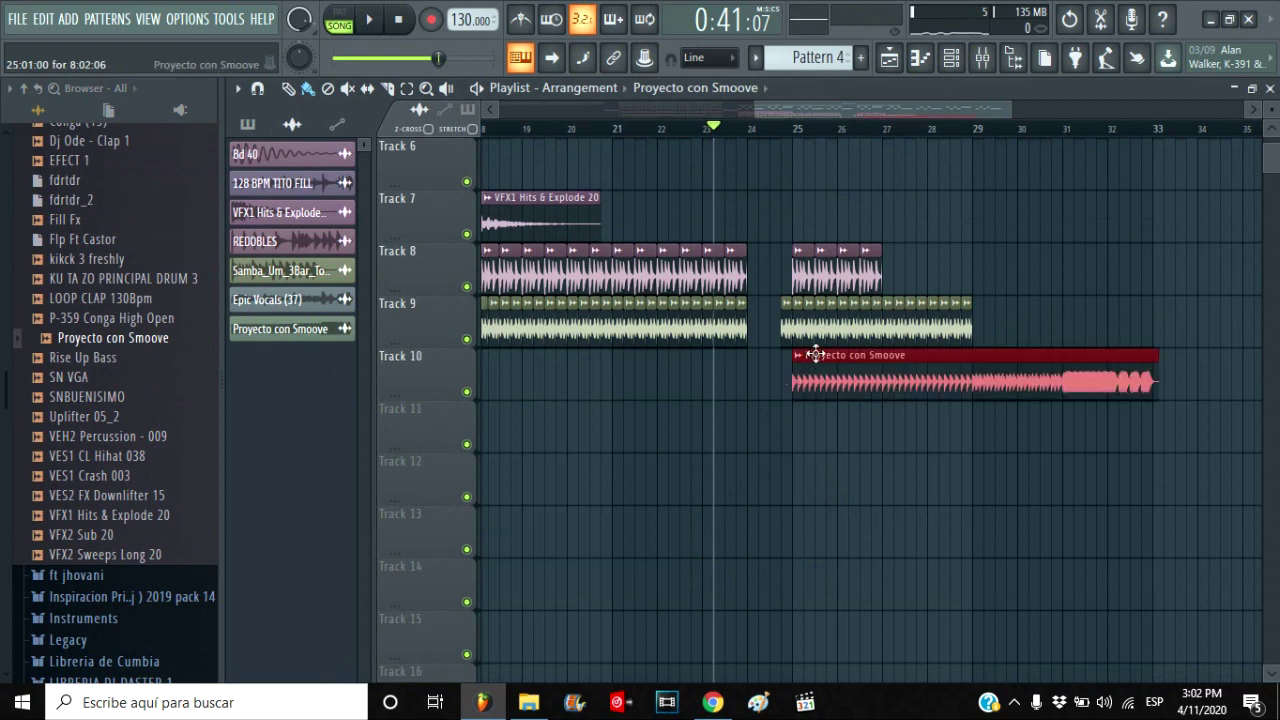
- Detect the Proyecto con Smoove clip's tempo in the 75 to 150 range and check its sample settings
click(804, 354)
click(979, 461)
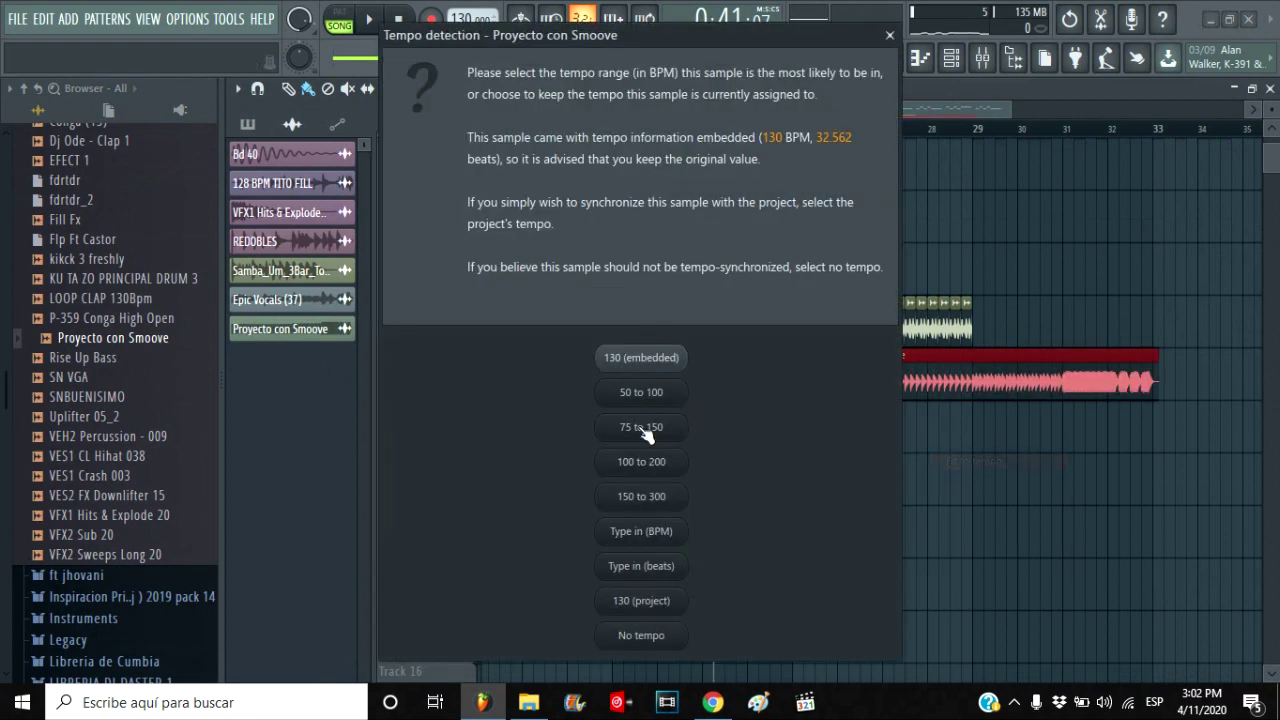
click(646, 431)
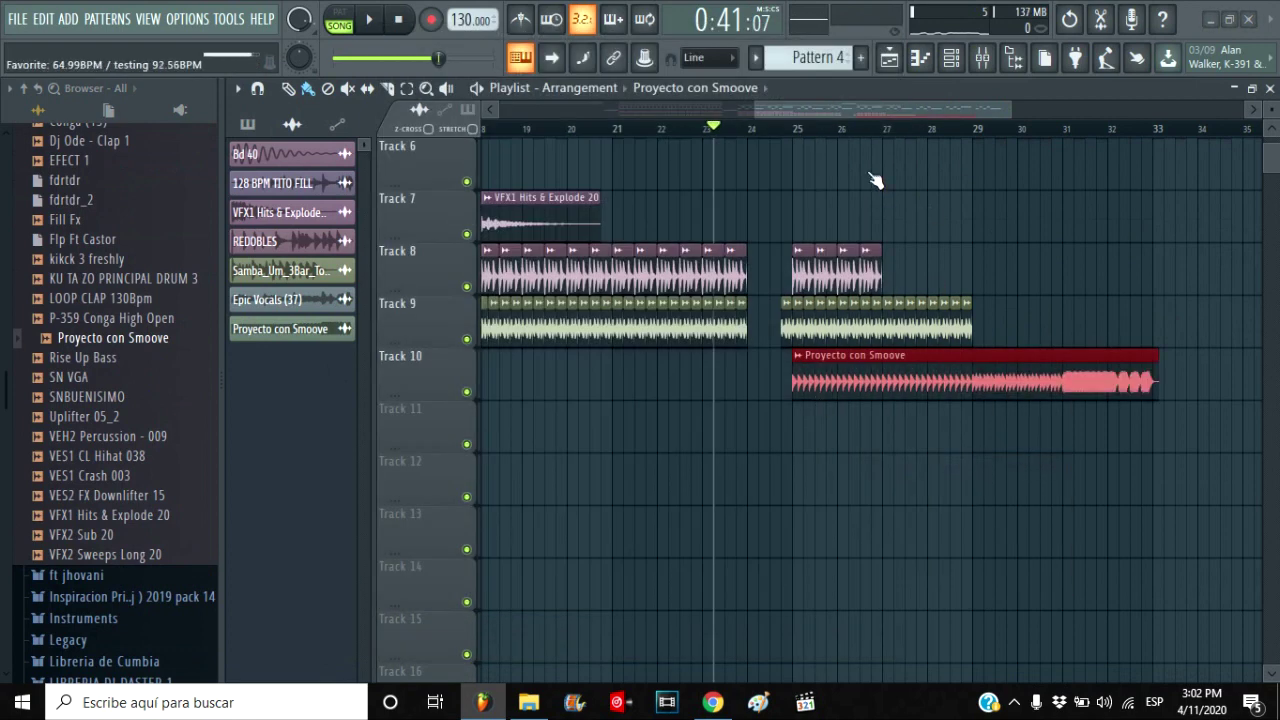
double_click(880, 385)
click(778, 199)
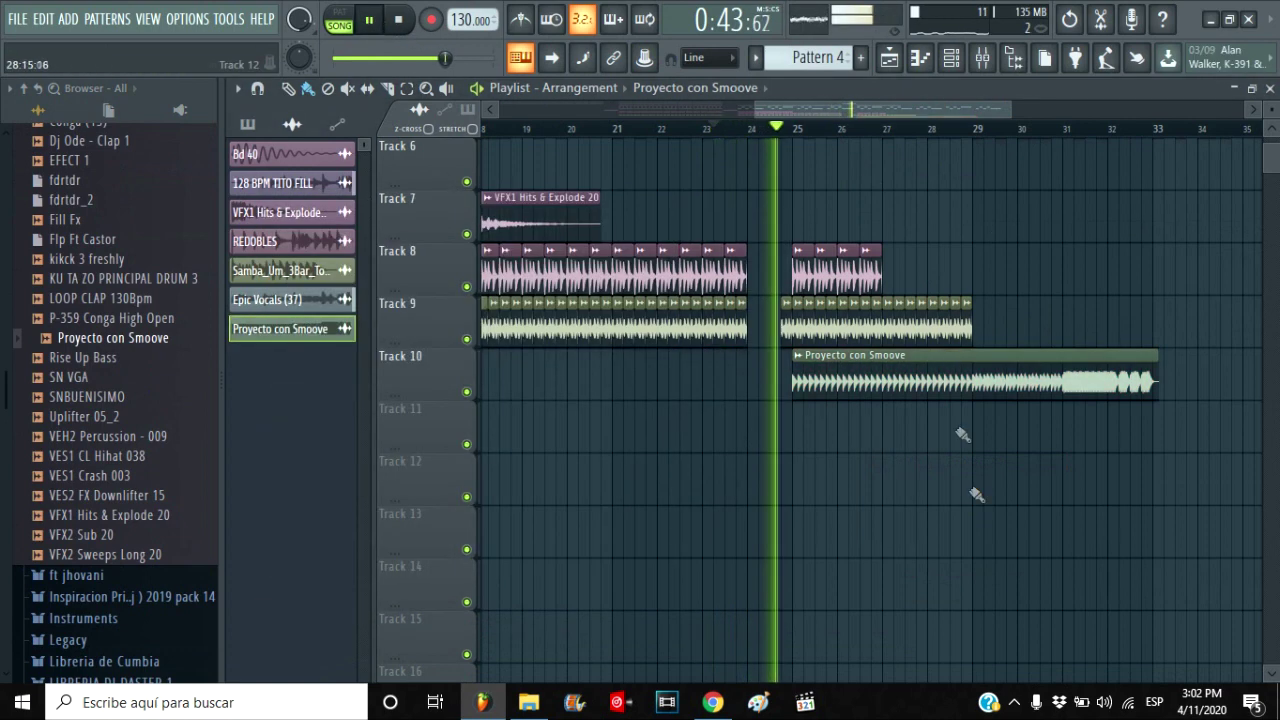
double_click(967, 357)
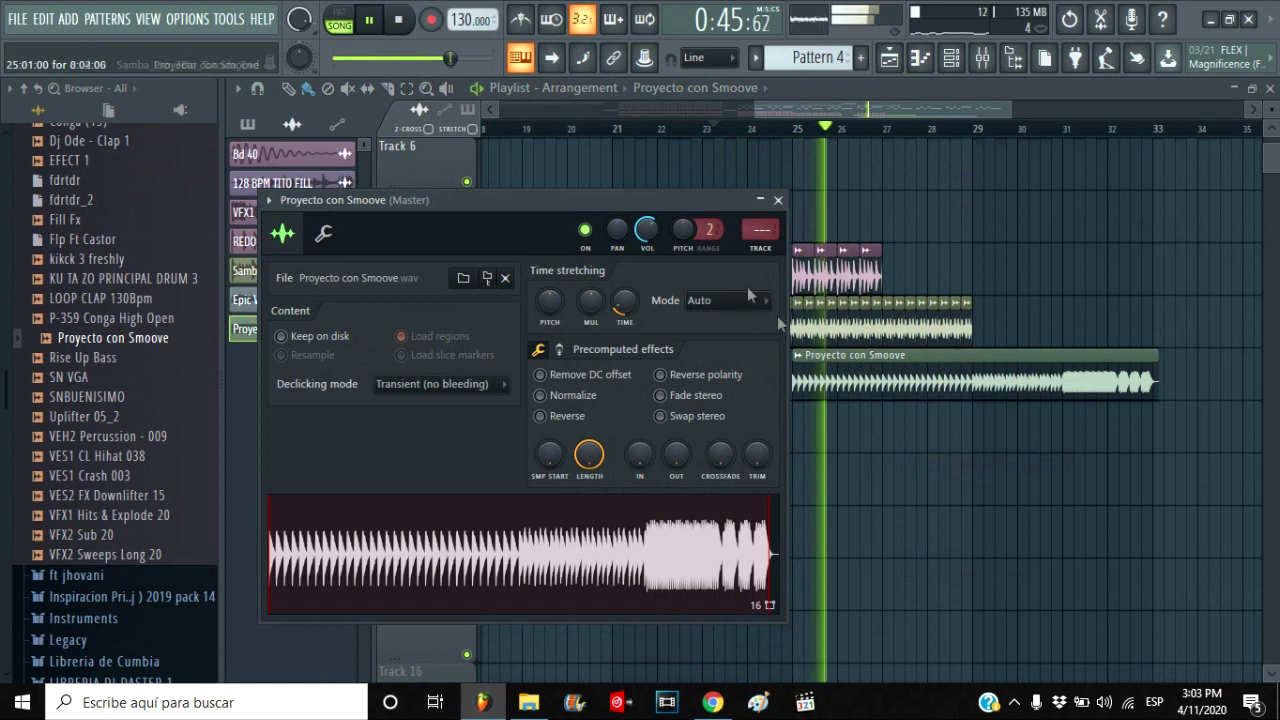
click(777, 199)
- Extend the Samba_Um_3Bar_Torcida_End clips on Track 9 and the REDOBLES clips on Track 8 through bar 32, and move playback to bar 21
drag(972, 327, 1073, 327)
drag(882, 268, 1107, 270)
click(635, 127)
drag(464, 58, 430, 58)
- Stop playback and duplicate the earlier pattern and percussion section to bars 34 through 40 on Tracks 1 to 5, 7 and 9
click(398, 20)
scroll(863, 274, up, 5)
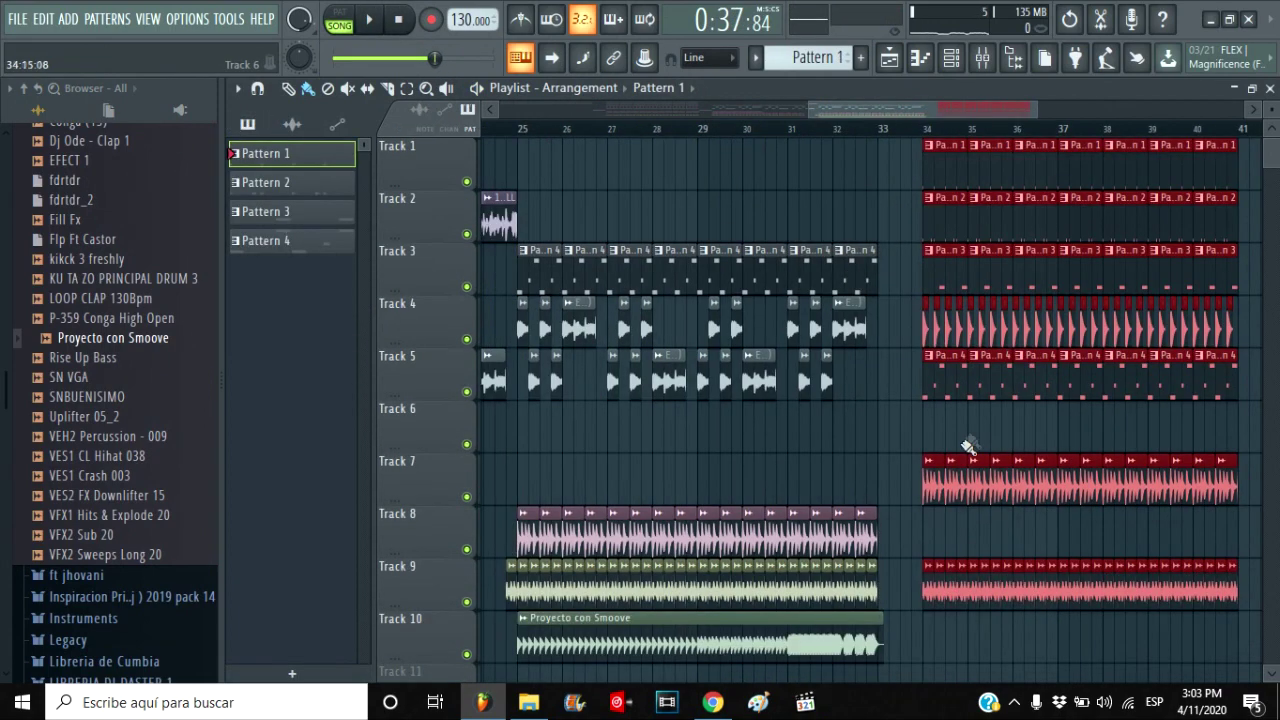
ctrl+click(968, 446)
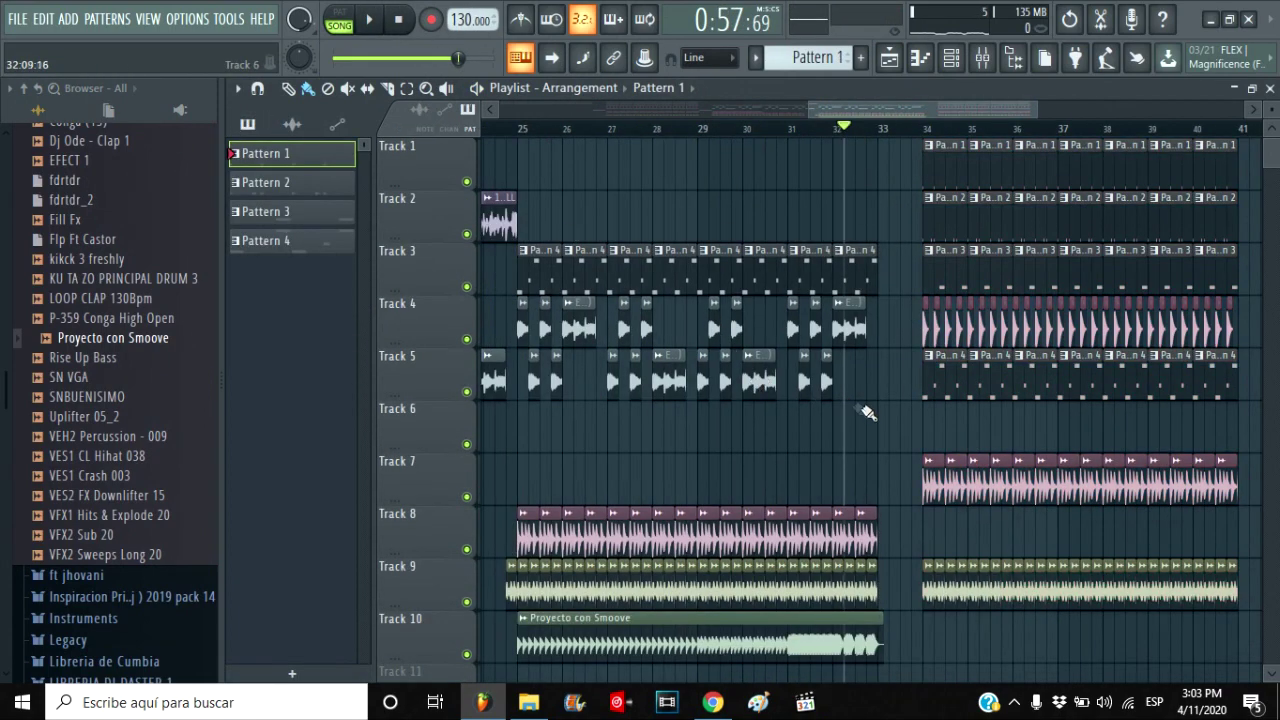
- Copy the five Epic Vocals (37) chops from bars 31 and 32 onto Tracks 10 and 11, aligned with bar 34
drag(853, 363, 794, 321)
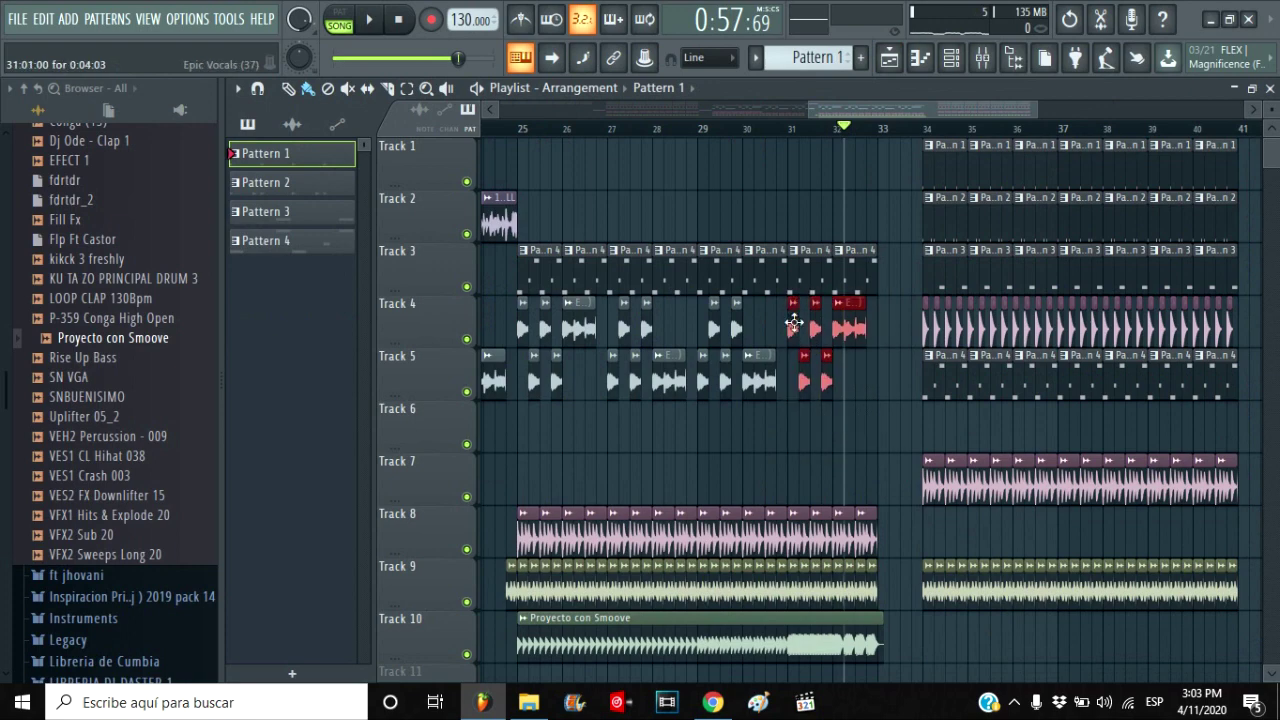
drag(1075, 590, 998, 565)
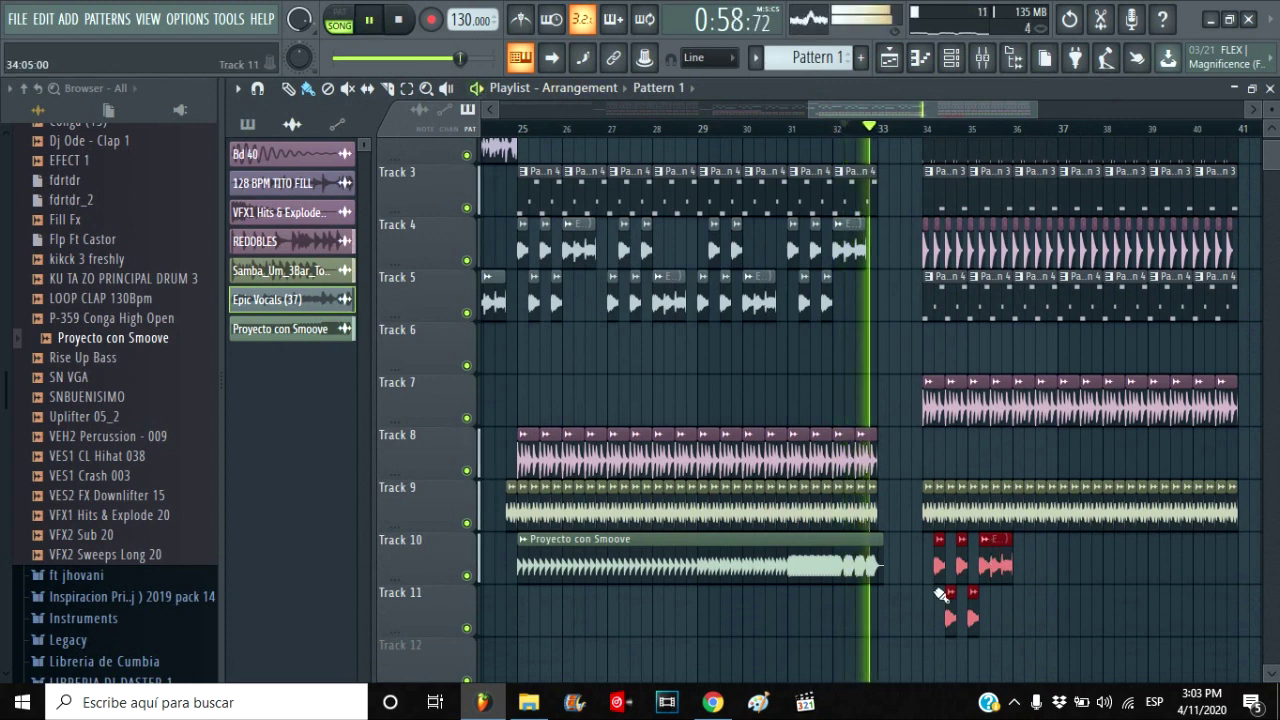
drag(936, 567, 925, 566)
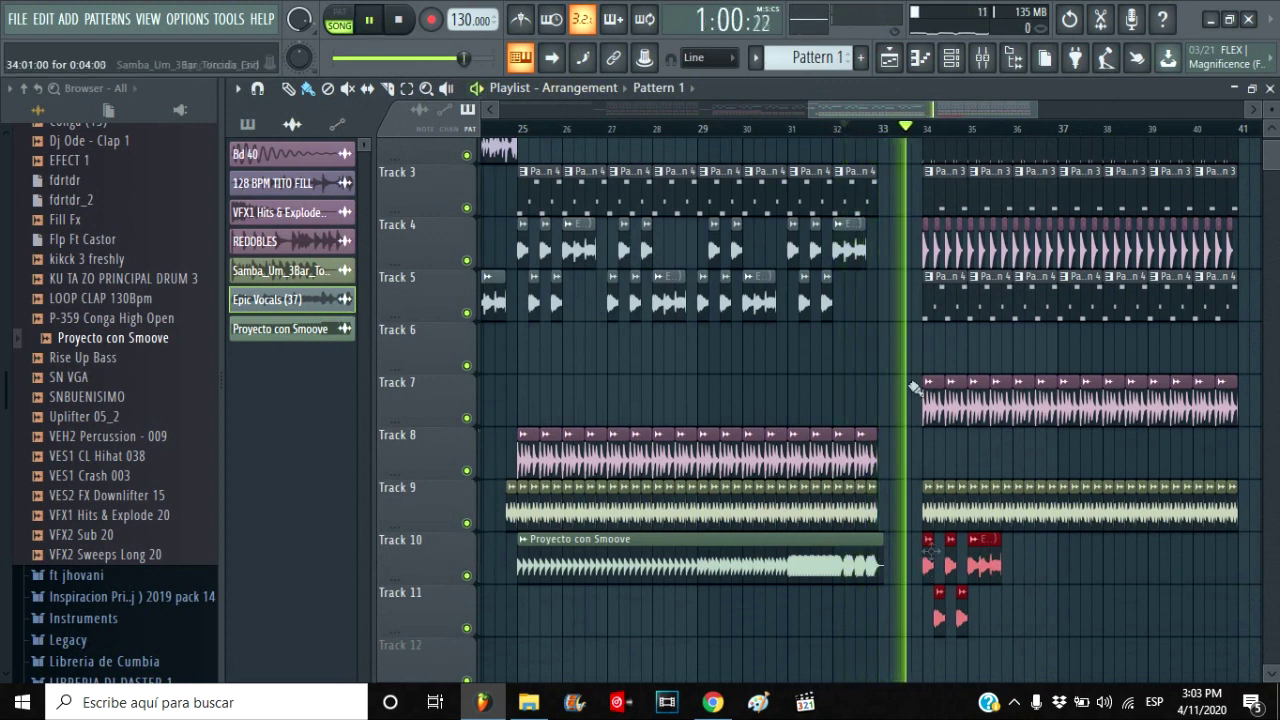
- Place a one-bar Epic Vocals (37) clip on Track 5 at bar 33 and play the transition from bar 30
click(746, 128)
ctrl+click(878, 273)
click(880, 276)
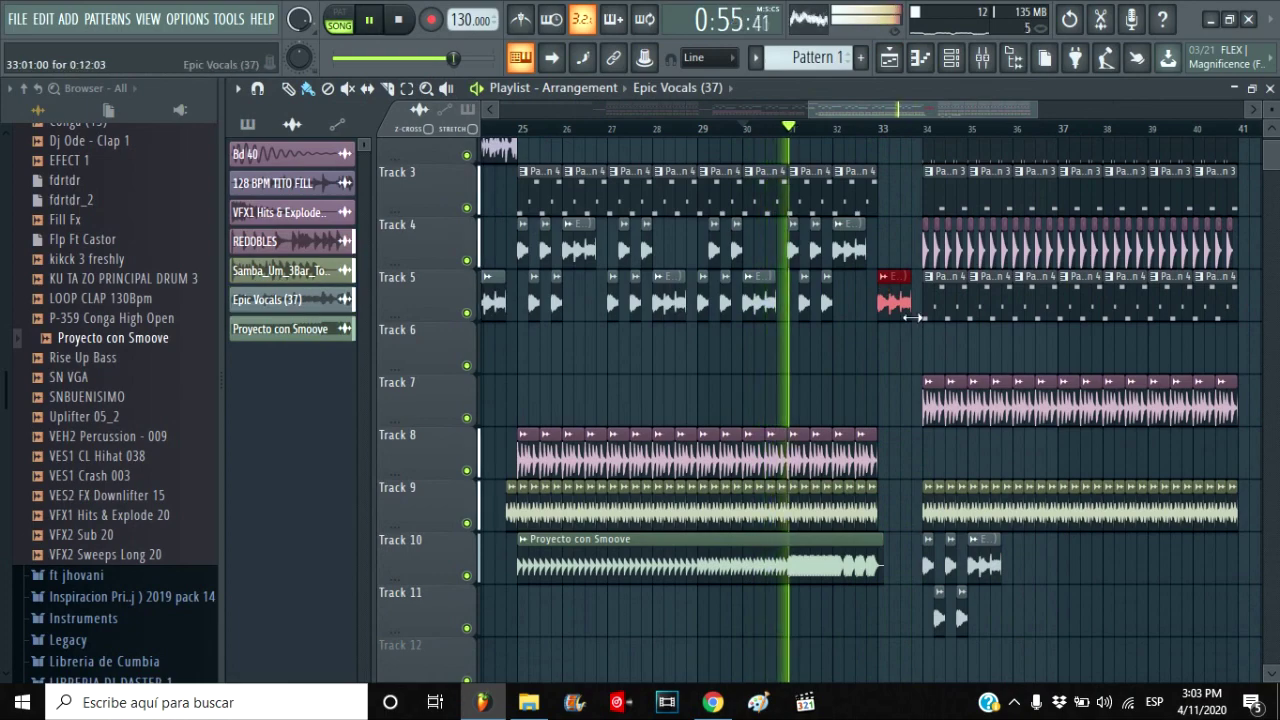
scroll(908, 420, down, 5)
scroll(910, 420, up, 7)
scroll(910, 420, down, 5)
scroll(910, 420, up, 3)
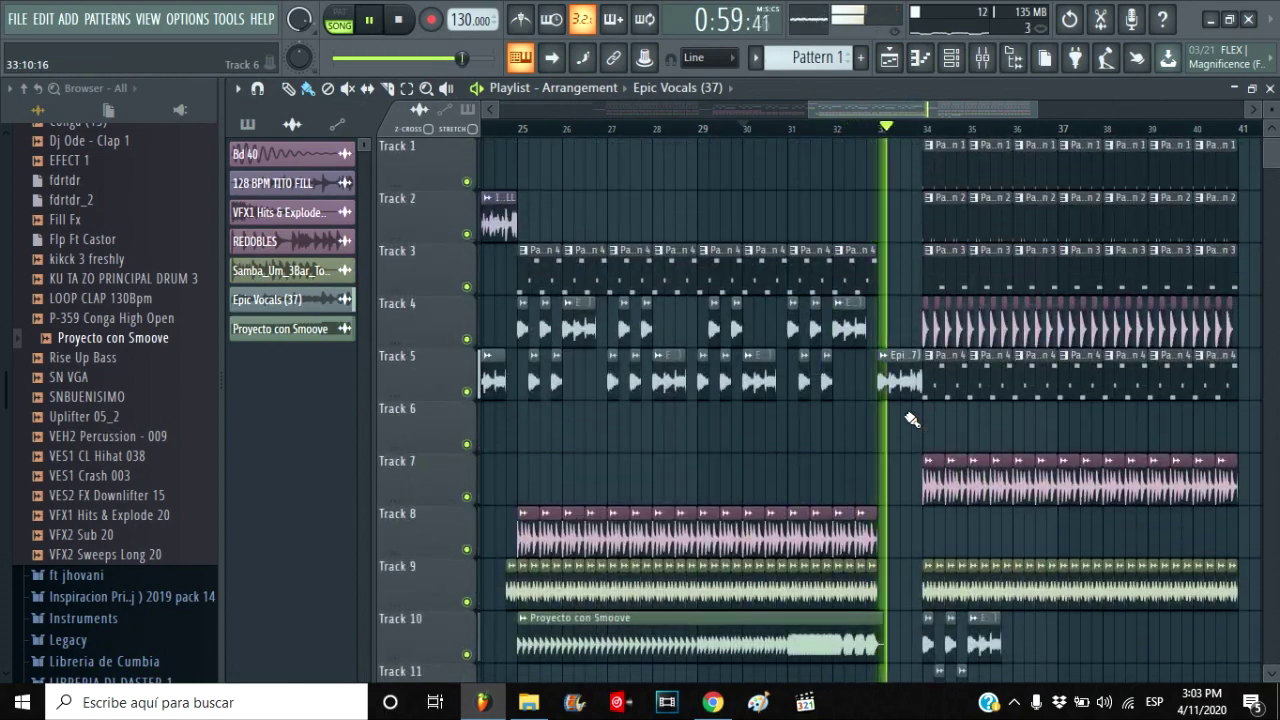
scroll(910, 420, down, 3)
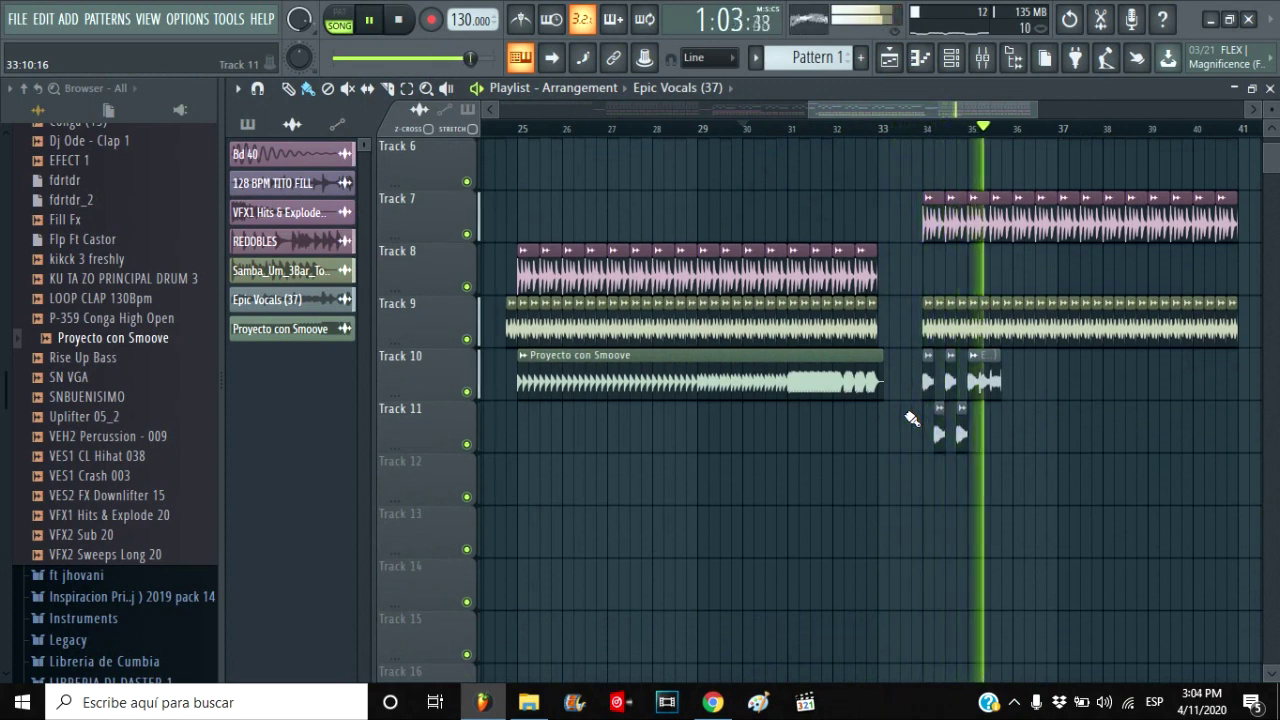
- Replay from about bar 32 and duplicate the five vocal chops on Tracks 10 and 11 to bar 36
click(830, 129)
drag(471, 59, 459, 59)
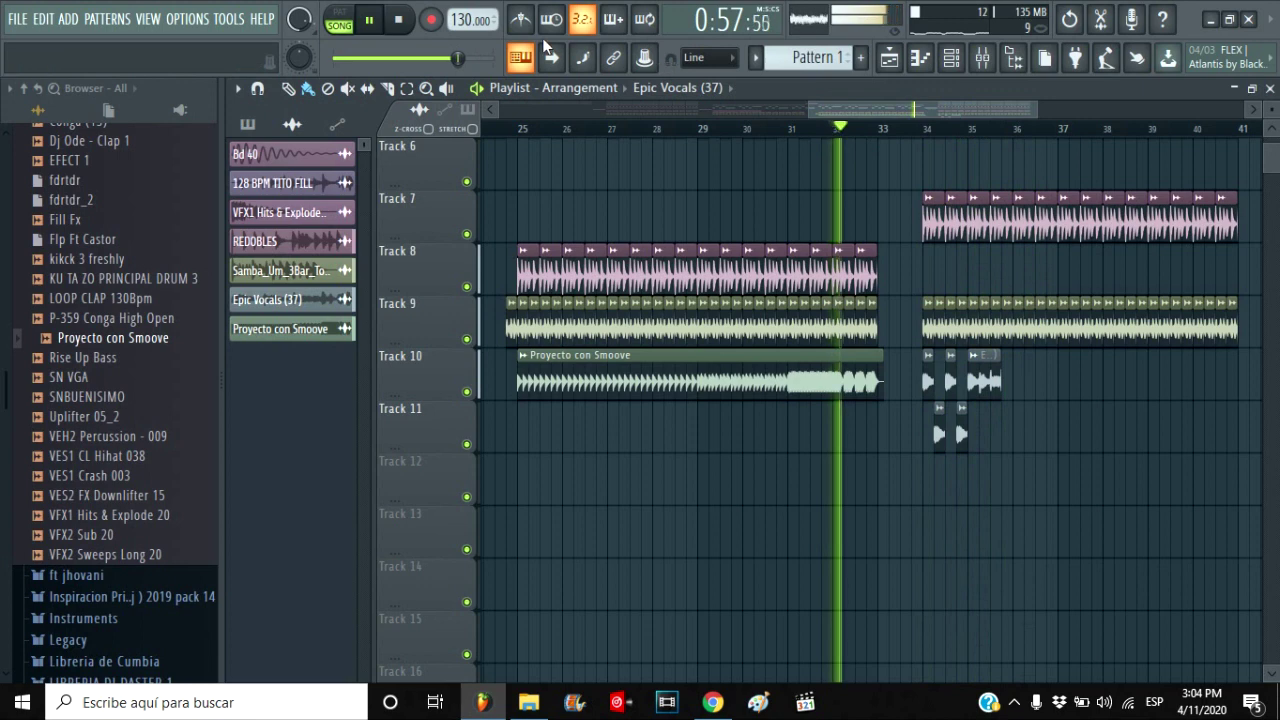
drag(1069, 471, 927, 350)
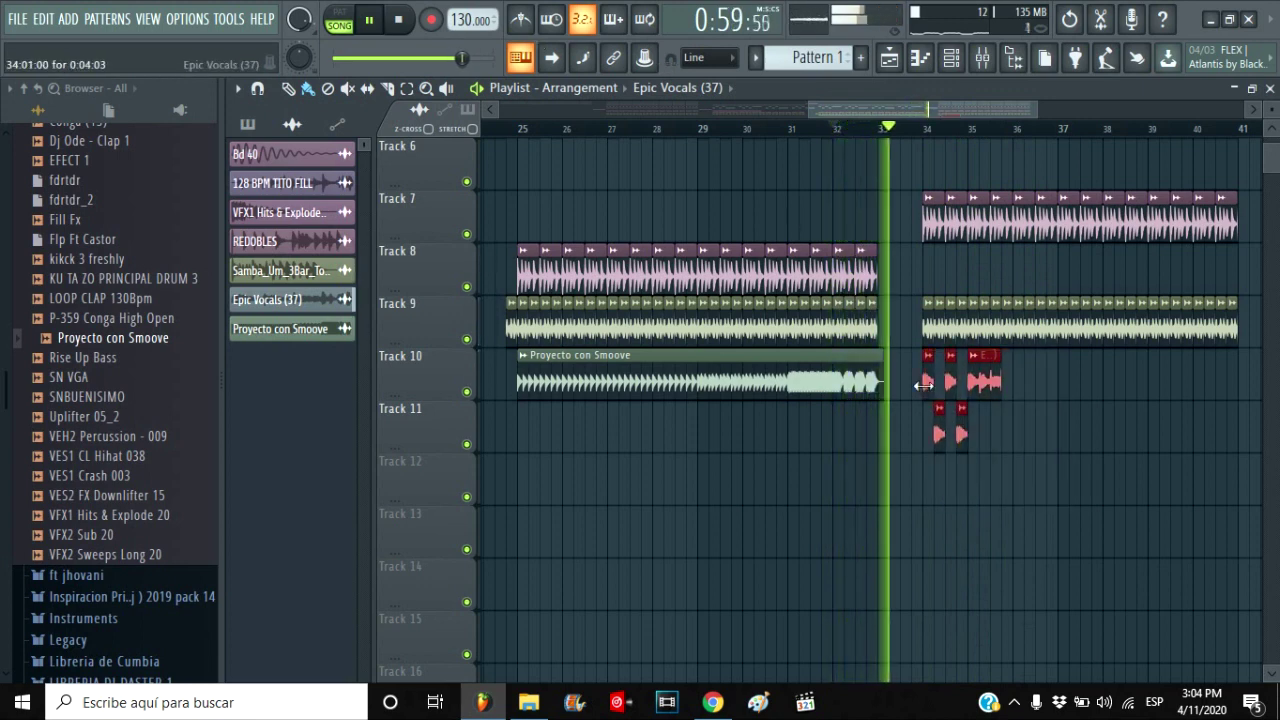
key(ctrl+v)
drag(536, 386, 1076, 398)
- Duplicate both groups of vocal chops on Tracks 10 and 11 so they repeat from bar 38
drag(1202, 477, 919, 385)
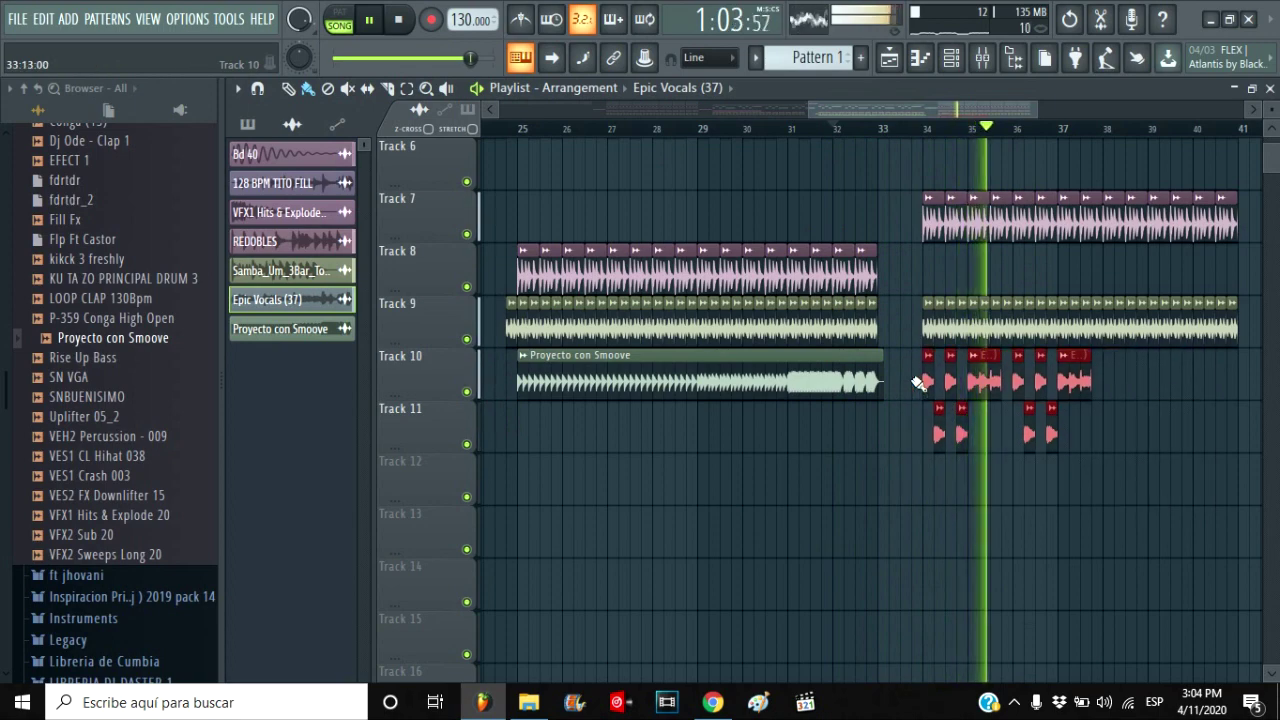
key(ctrl+c)
key(ctrl+v)
drag(588, 341, 1203, 345)
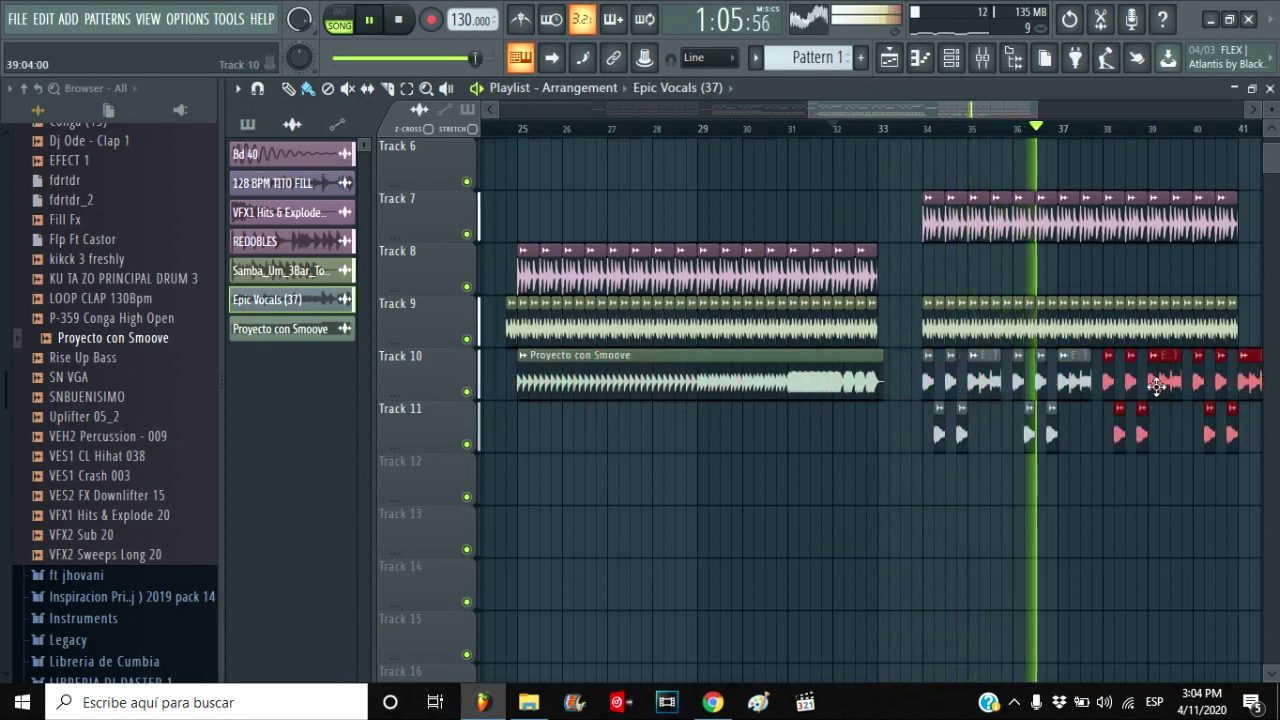
drag(926, 111, 978, 117)
scroll(936, 334, up, 5)
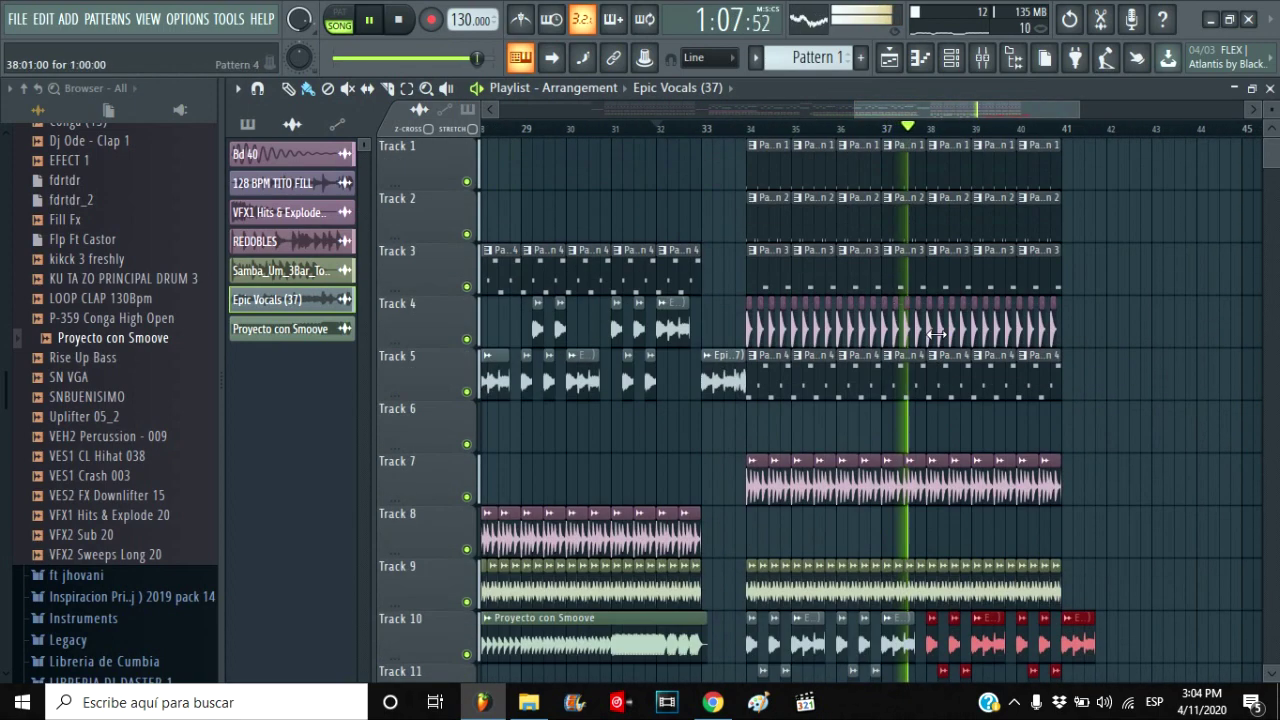
- Review the duplicated vocal chops on Tracks 10 and 11 around bar 38 and stop playback
scroll(921, 361, down, 4)
scroll(900, 330, up, 5)
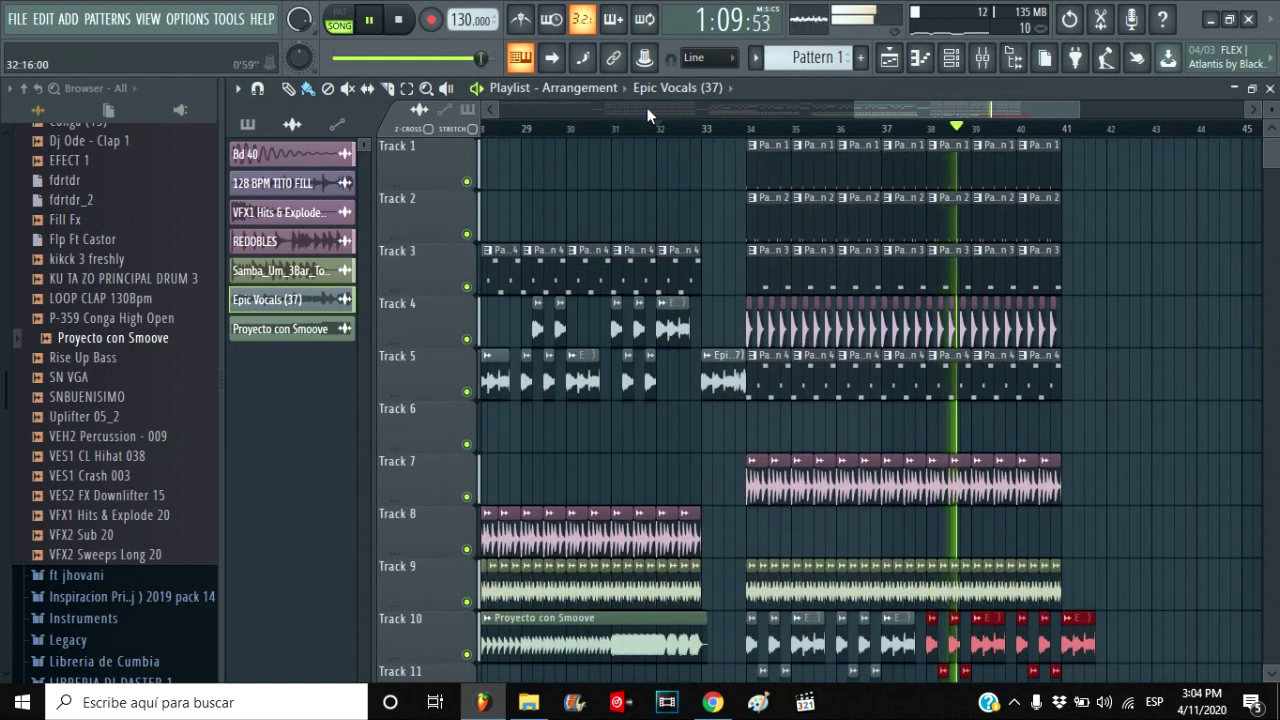
click(403, 20)
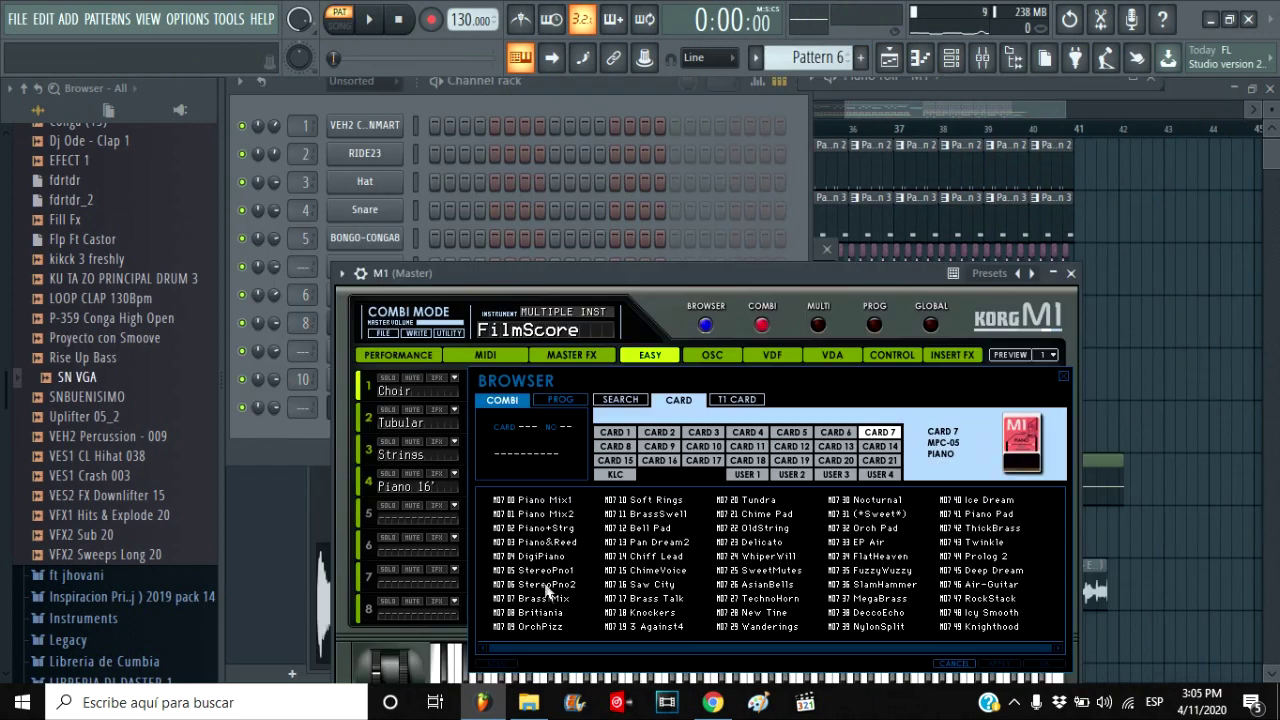
- Load the Brass Mix combi preset in the M1 synth and open its piano roll for Pattern 6
double_click(553, 600)
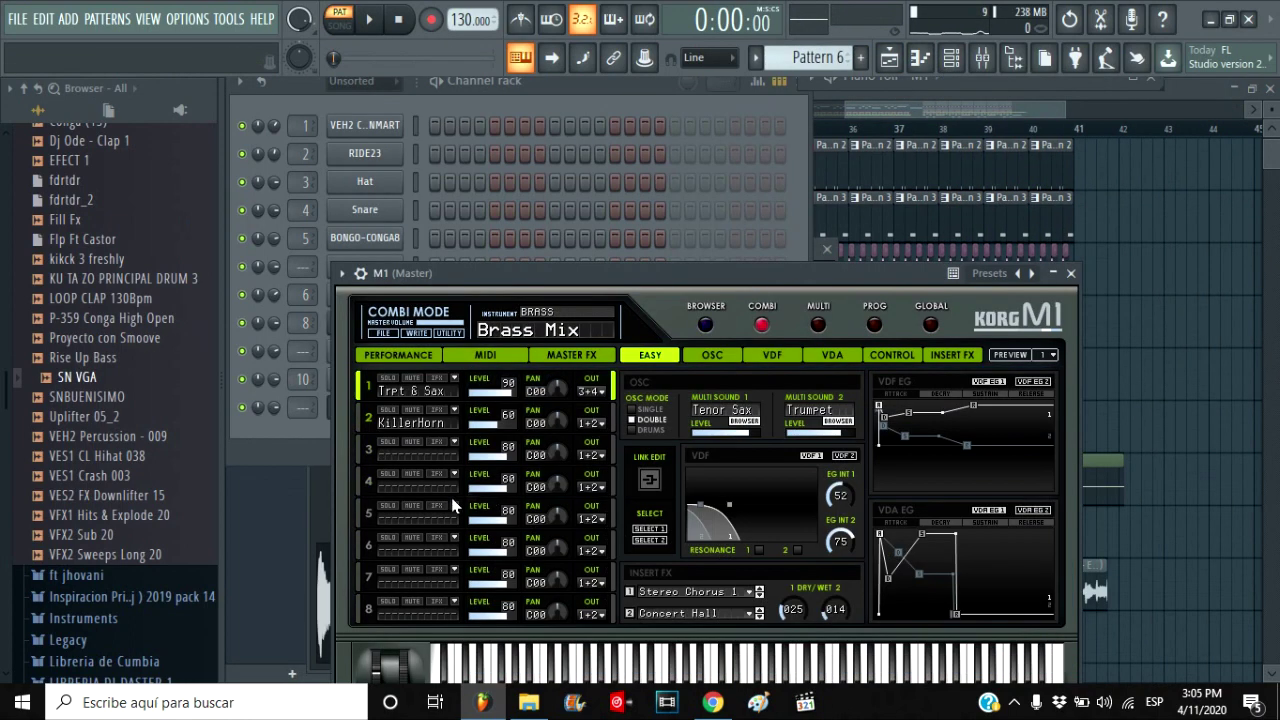
click(300, 437)
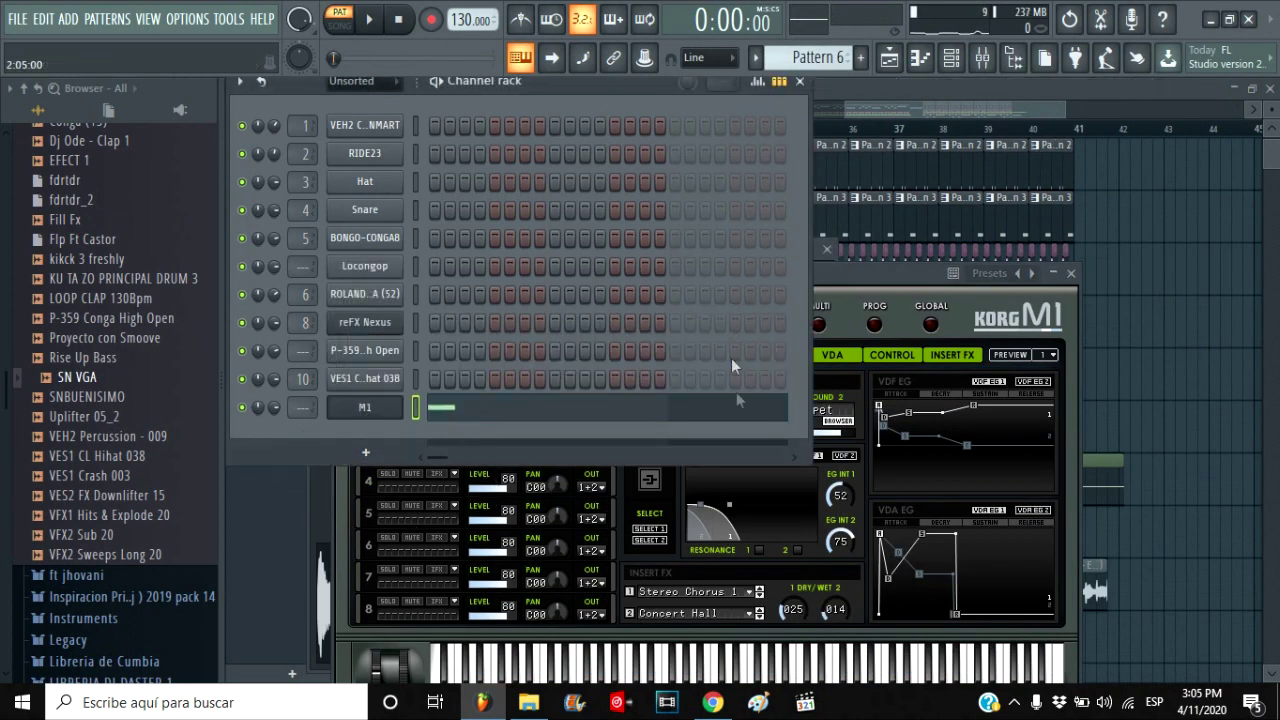
click(1144, 94)
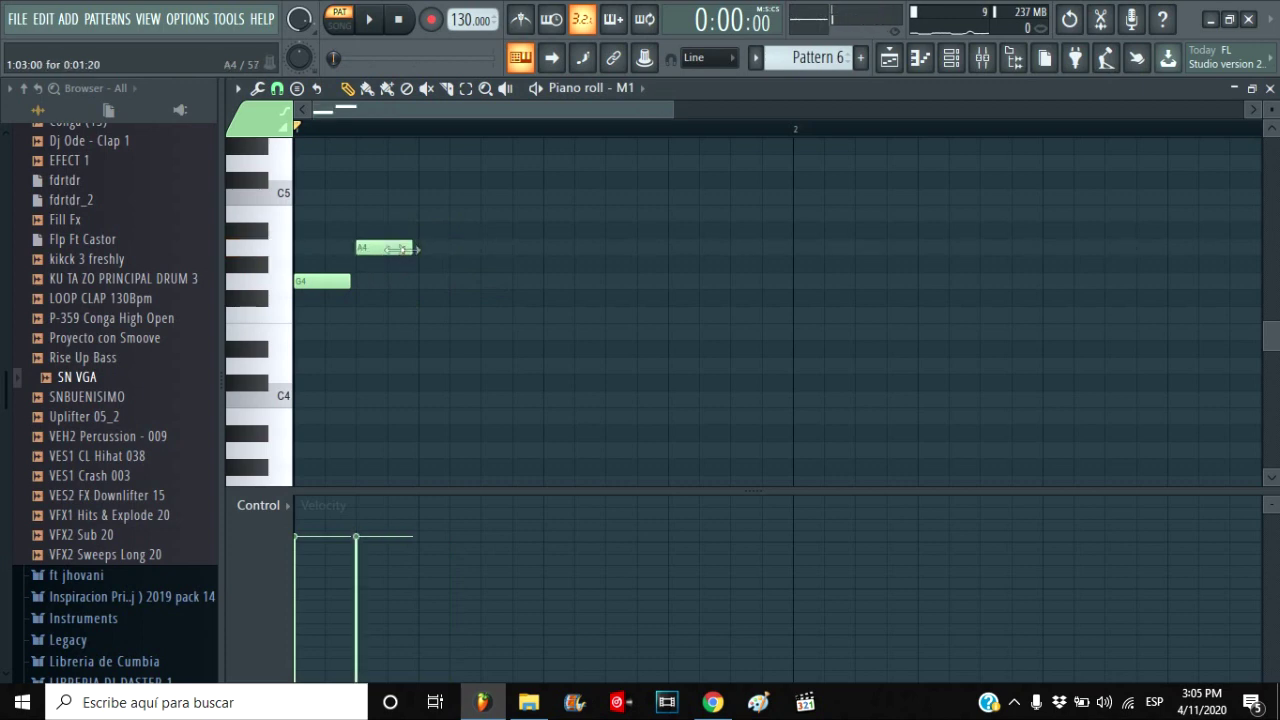
- Add short notes to the M1 melody in bar 1 of Pattern 6, play it, and stop playback
key(space)
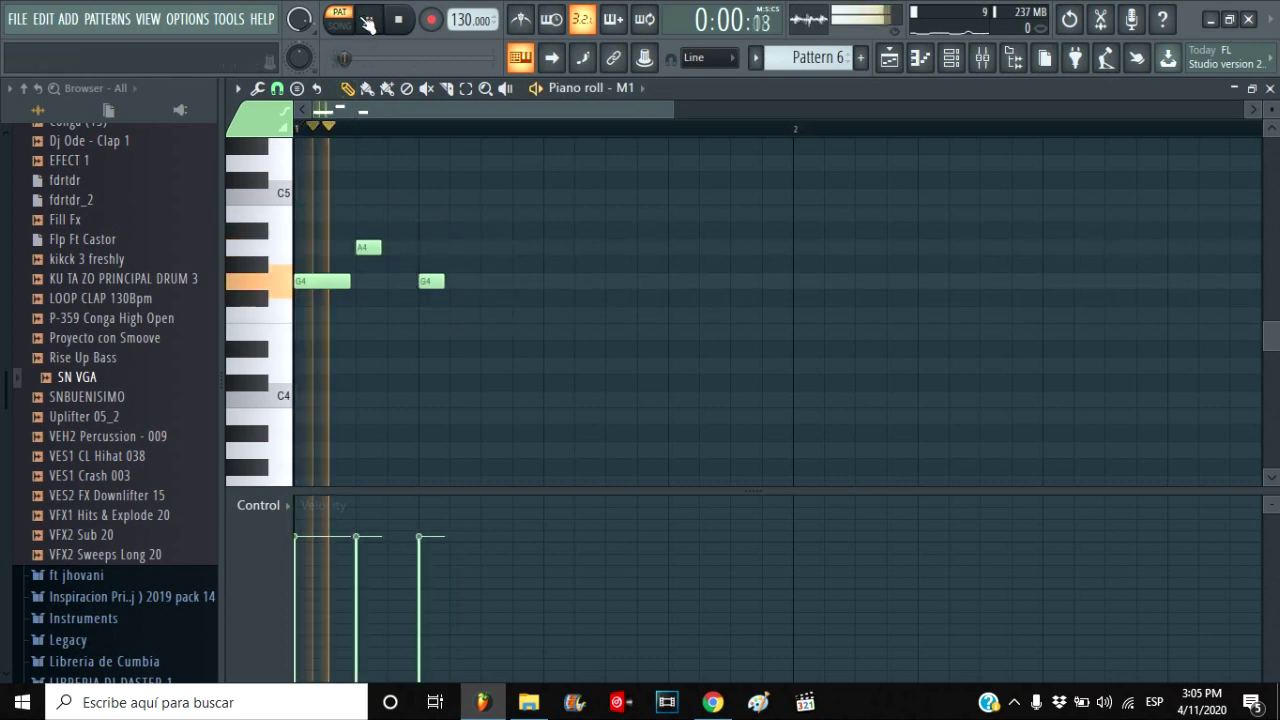
click(486, 213)
click(548, 230)
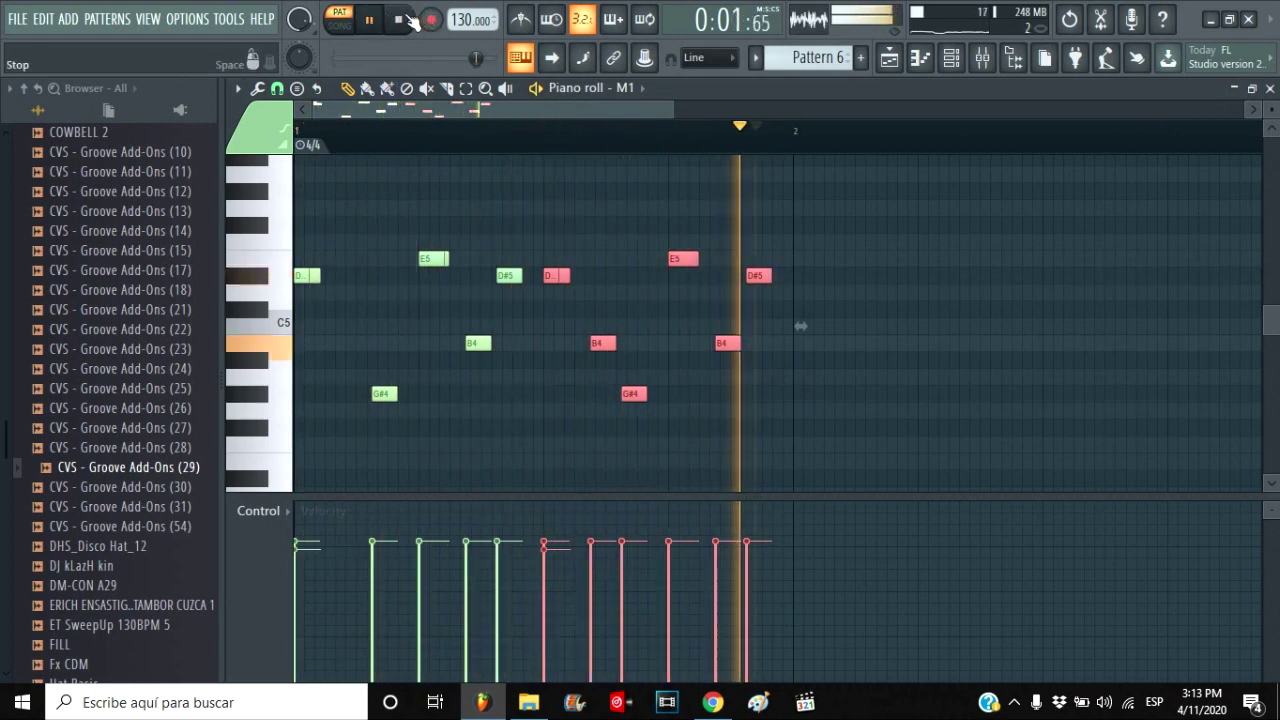
click(407, 17)
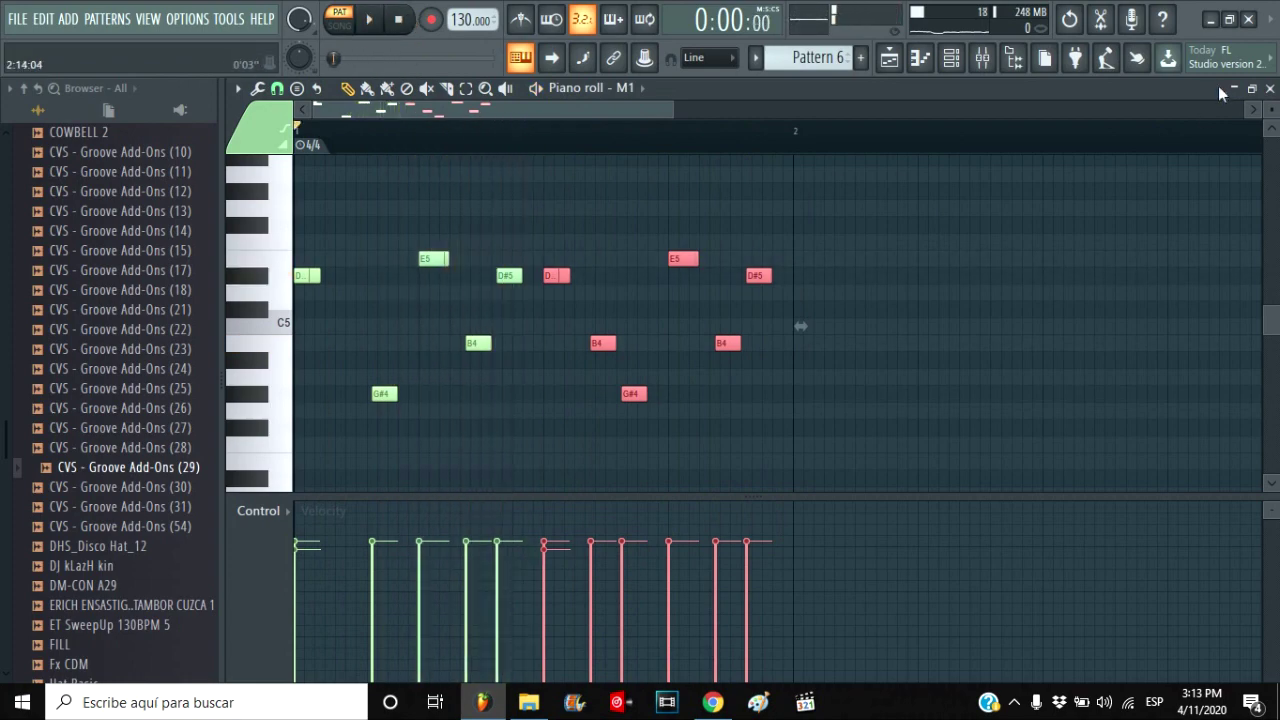
- Fill Track 13 of the playlist with consecutive Pattern 6 clips from bar 34 up to bar 41
click(1235, 89)
right_click(1180, 377)
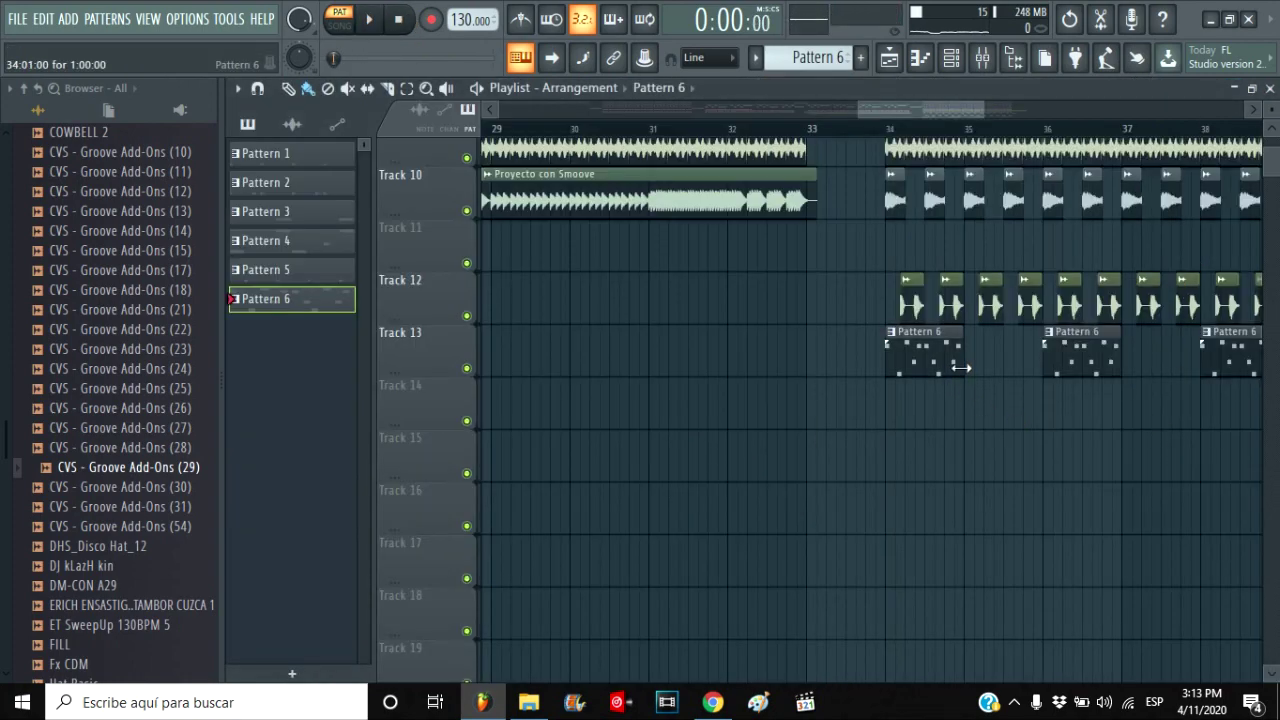
drag(1134, 356, 1272, 348)
drag(930, 110, 1006, 110)
scroll(1052, 273, up, 5)
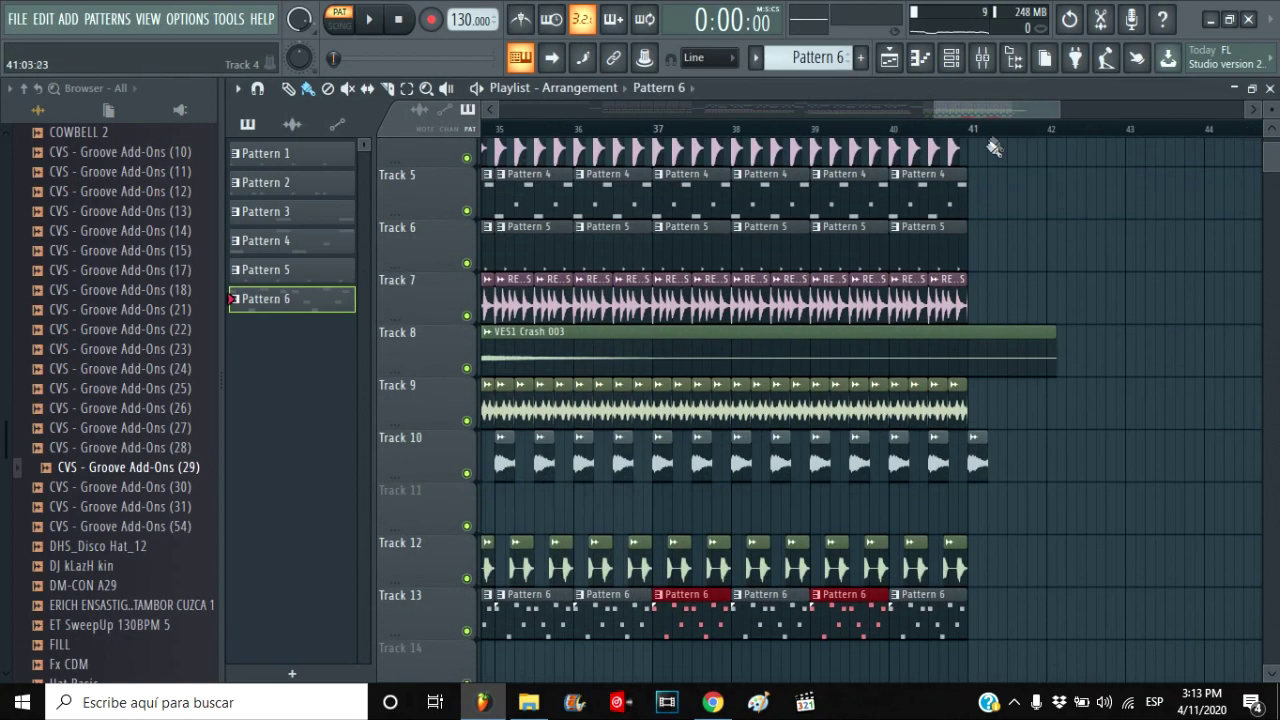
- Play the song from just before bar 25 and place Pattern 6 clips on Track 11 from bar 25 through bar 30
scroll(940, 105, left, 8)
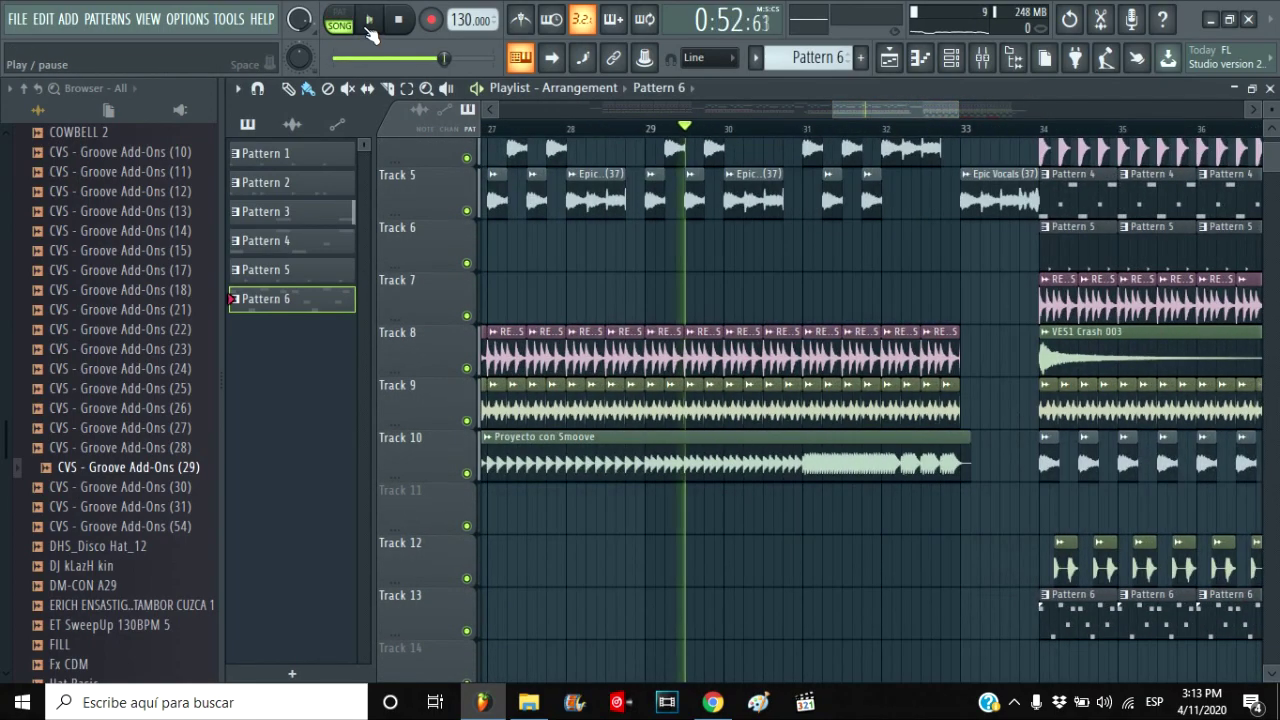
click(369, 22)
mouse_move(958, 108)
mouse_down()
mouse_move(1003, 120)
mouse_move(848, 118)
mouse_up()
click(687, 127)
drag(733, 511, 1158, 490)
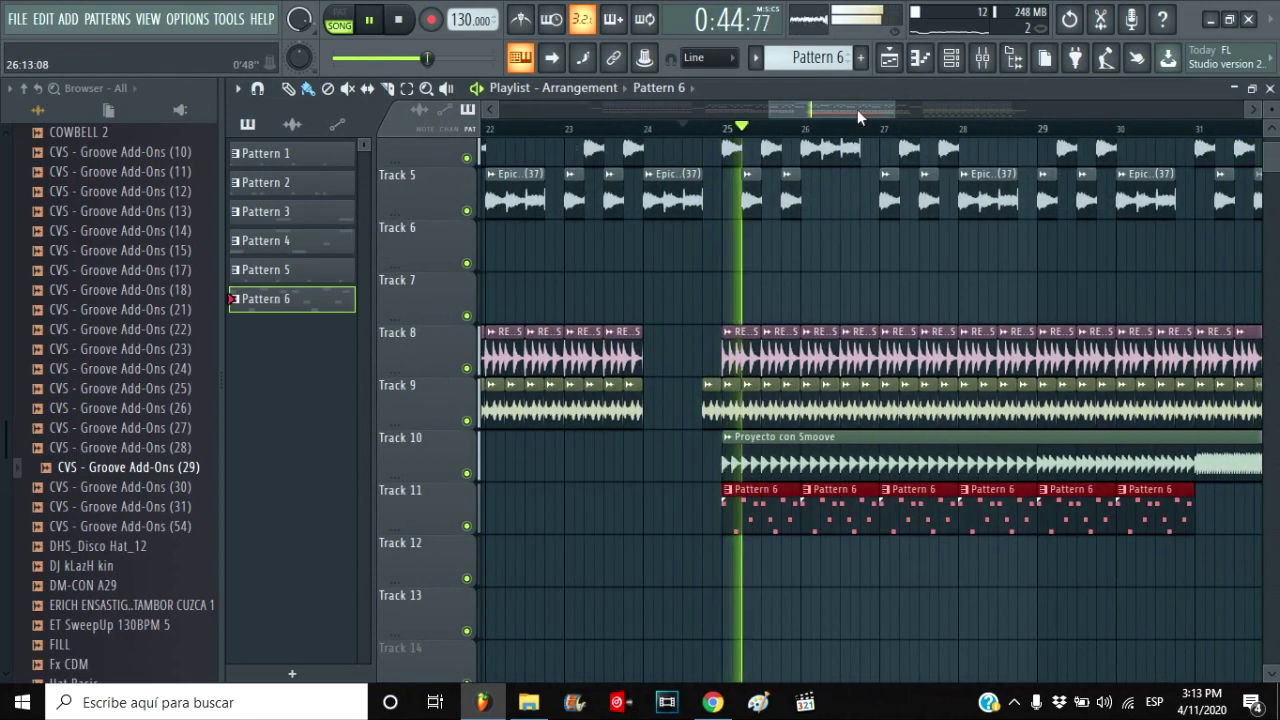
- Copy two more Pattern 6 clips to bars 31 and 32 on Track 11 and stop playback
drag(860, 115, 907, 118)
drag(922, 518, 1010, 511)
drag(917, 113, 884, 112)
scroll(748, 475, up, 4)
scroll(551, 149, down, 5)
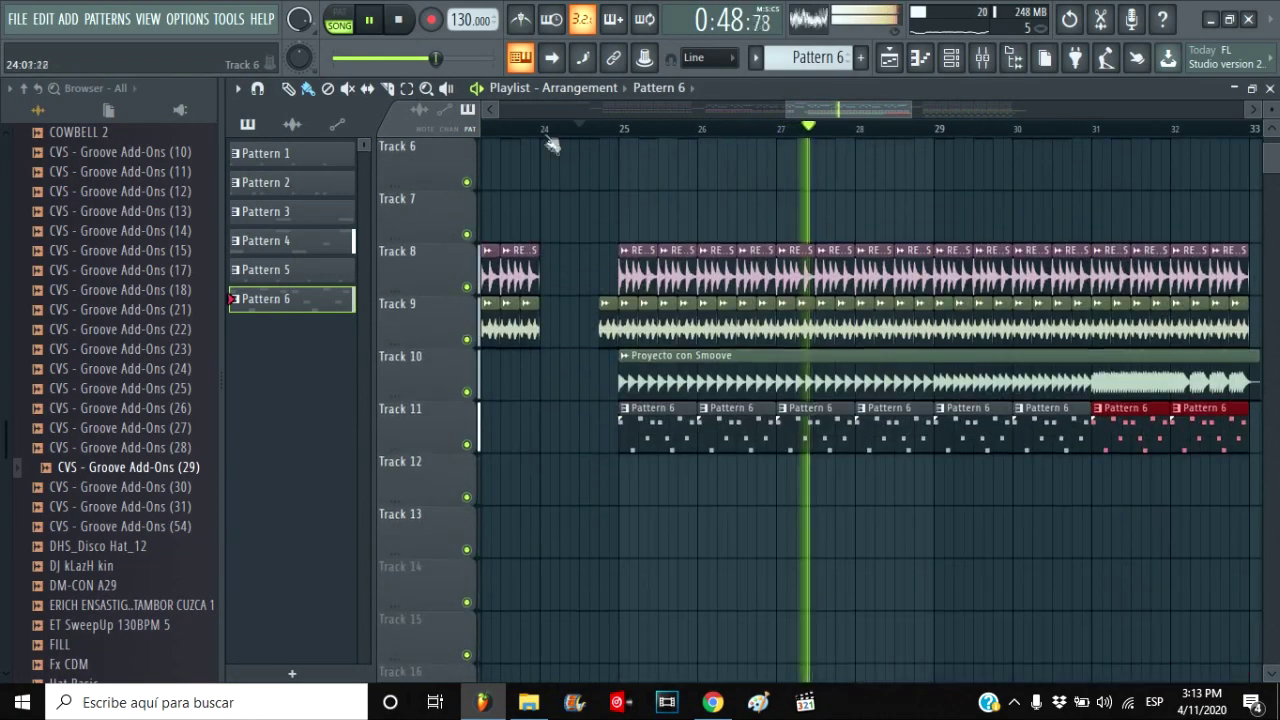
key(space)
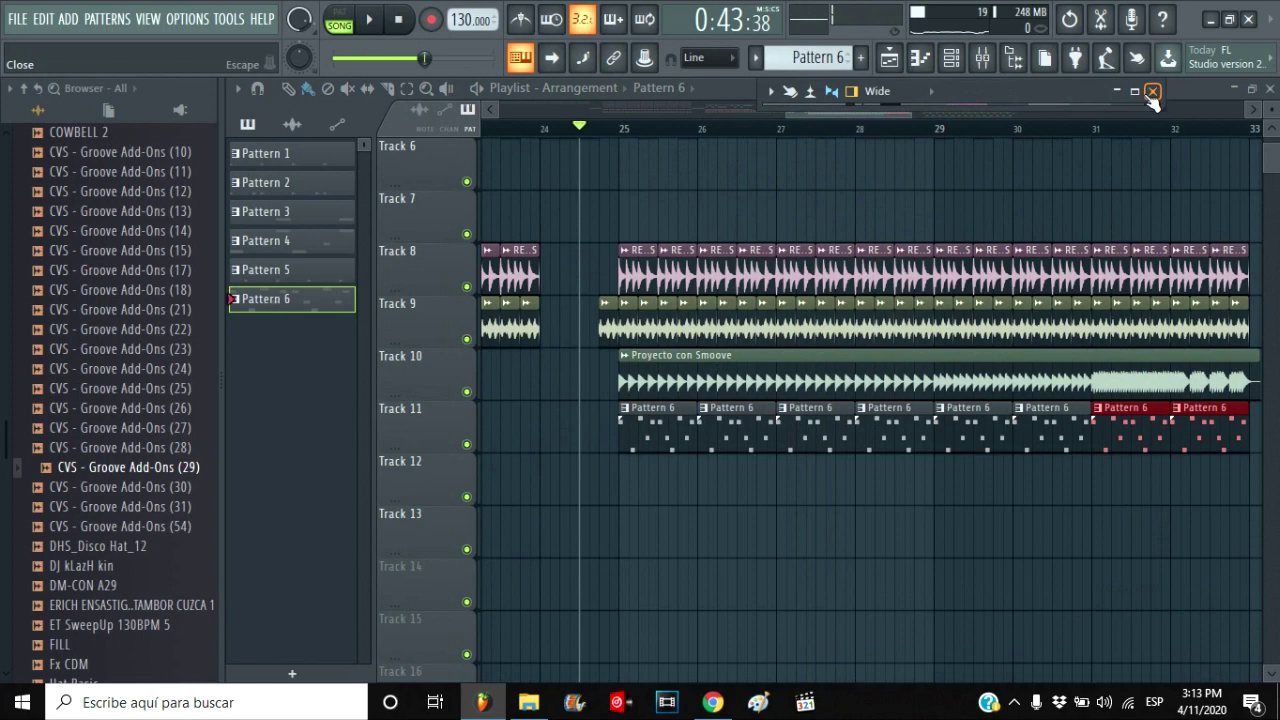
- Load Fruity Filter into effect slot 9 of the M1 mixer track
click(1151, 92)
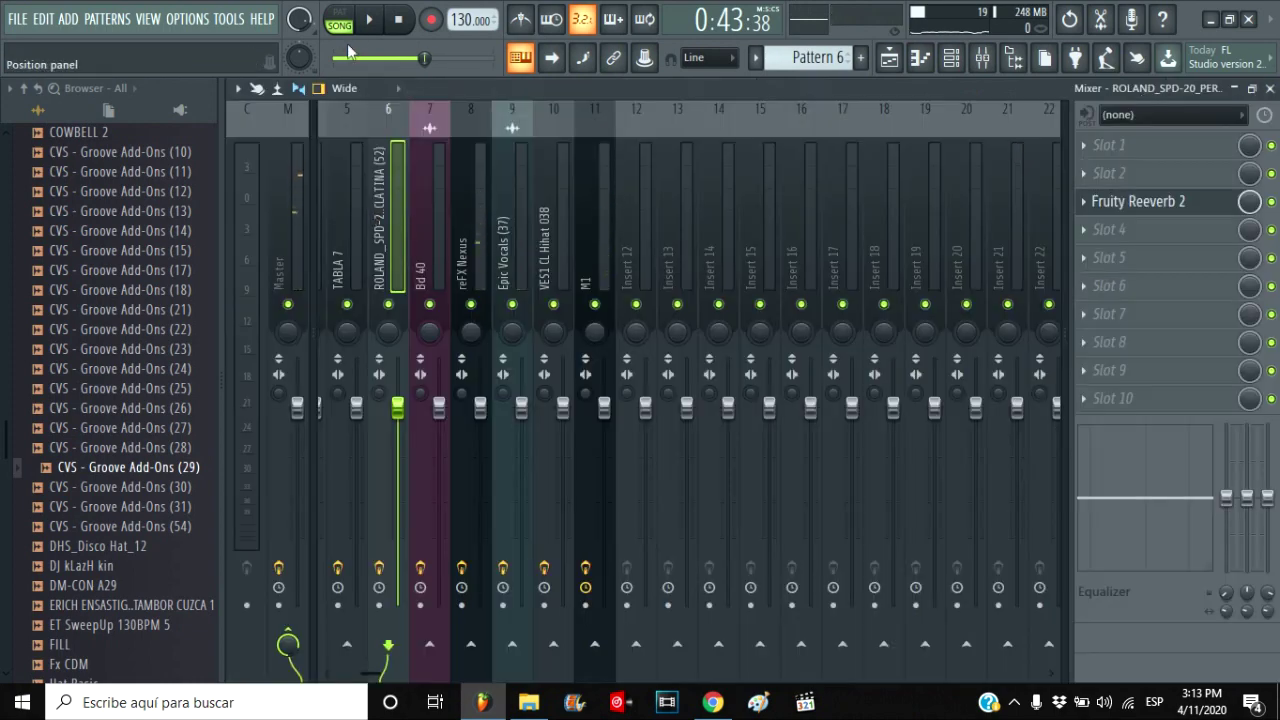
click(640, 210)
click(595, 210)
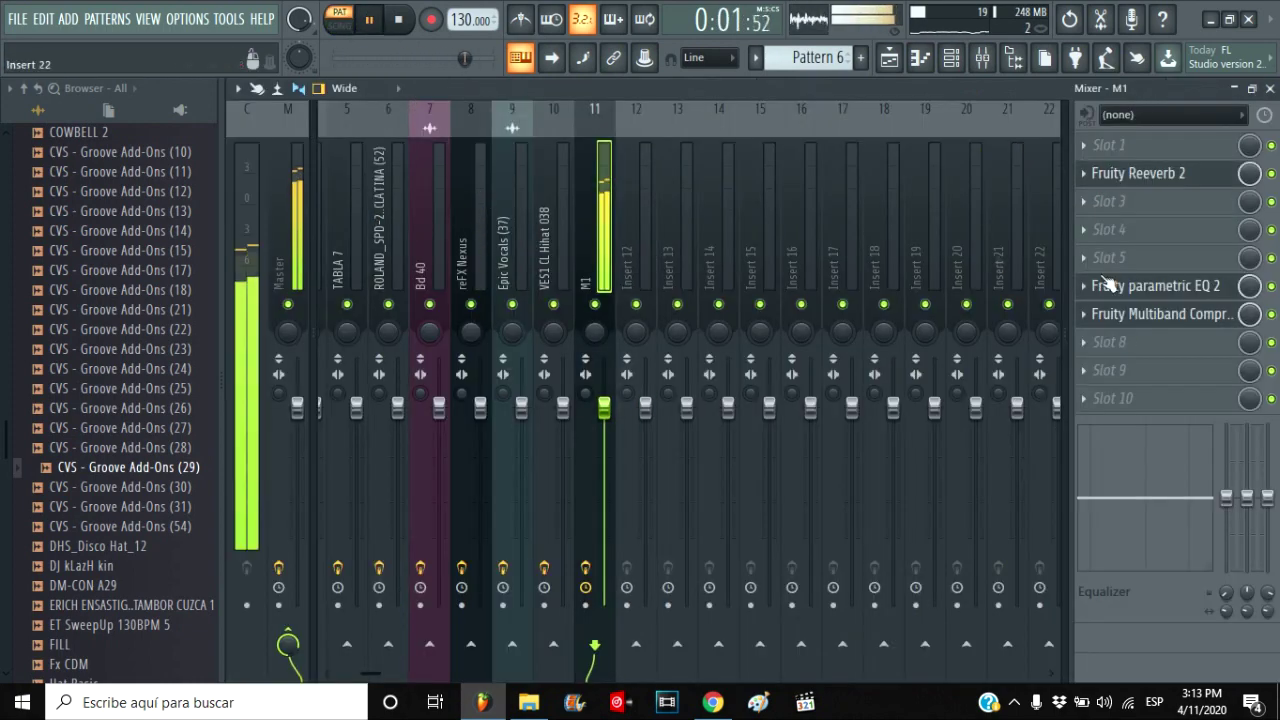
click(1110, 370)
click(715, 581)
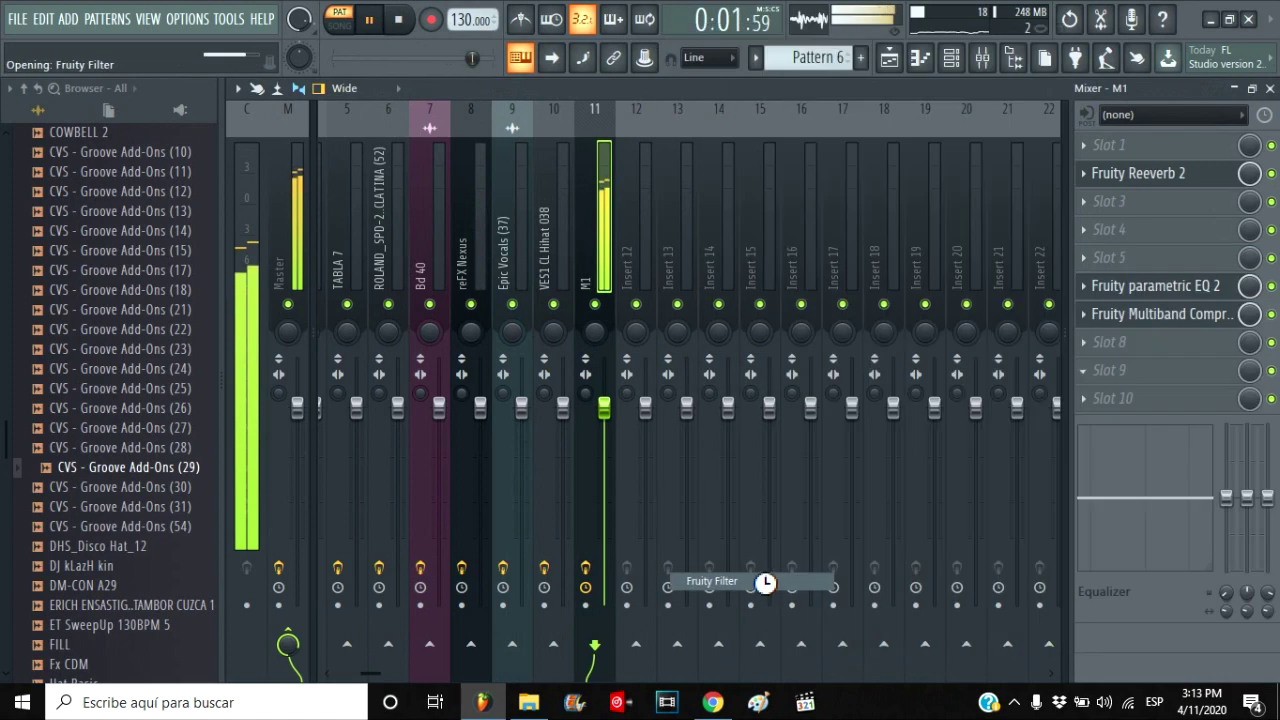
- Create an automation clip for the Fruity Filter's cutoff frequency and return to the playlist
right_click(264, 213)
click(330, 328)
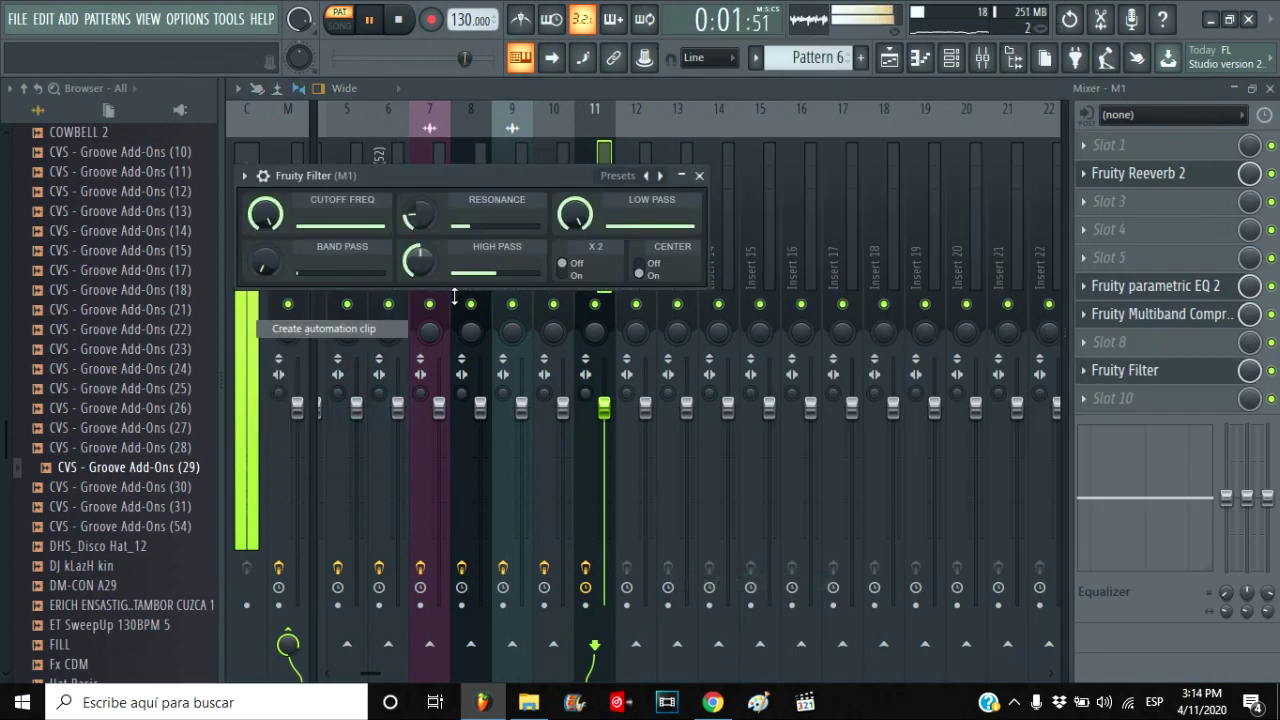
click(1233, 89)
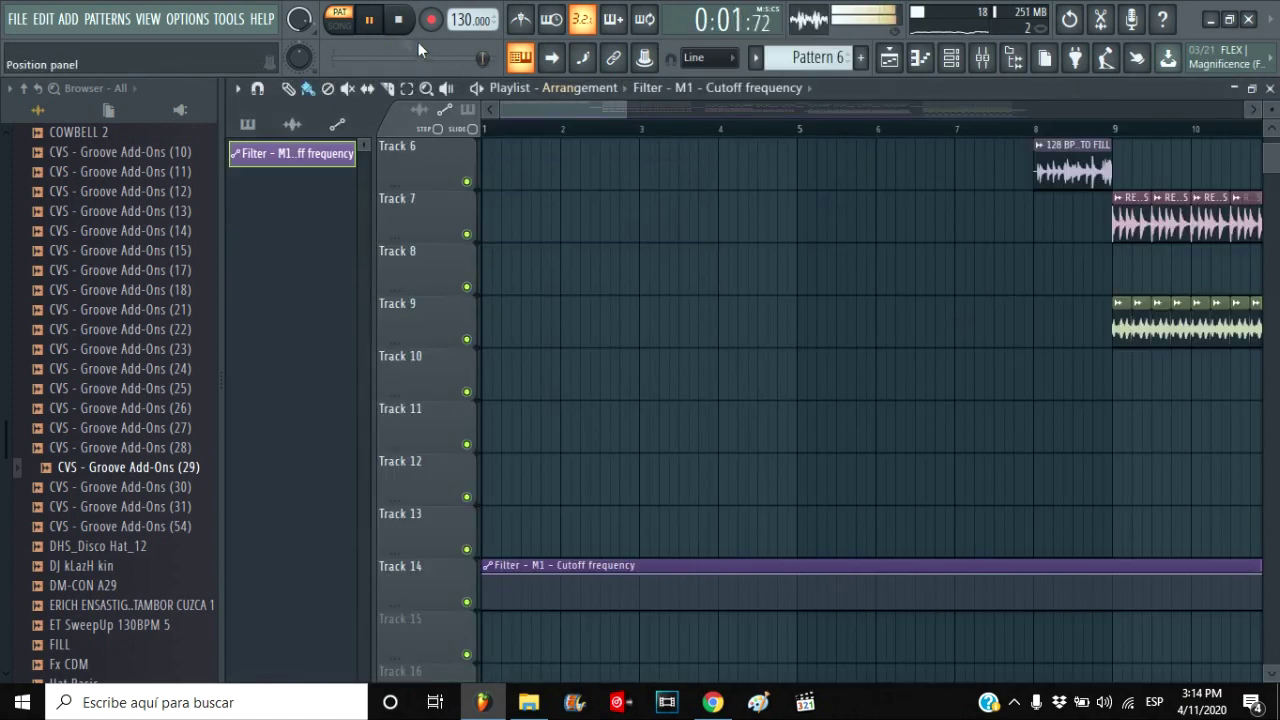
- Trim the cutoff frequency automation on Track 14 to bars 25 through 33 and lower its starting point to about 16%
drag(551, 108, 847, 149)
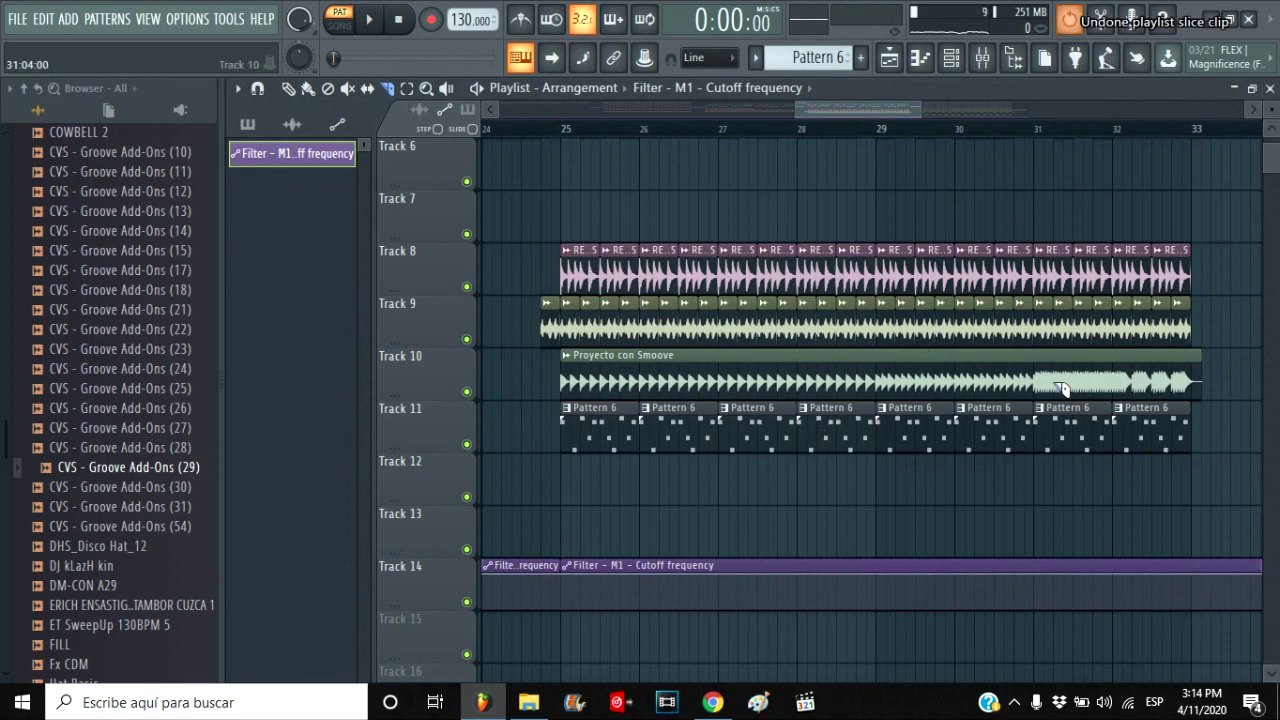
drag(848, 114, 872, 120)
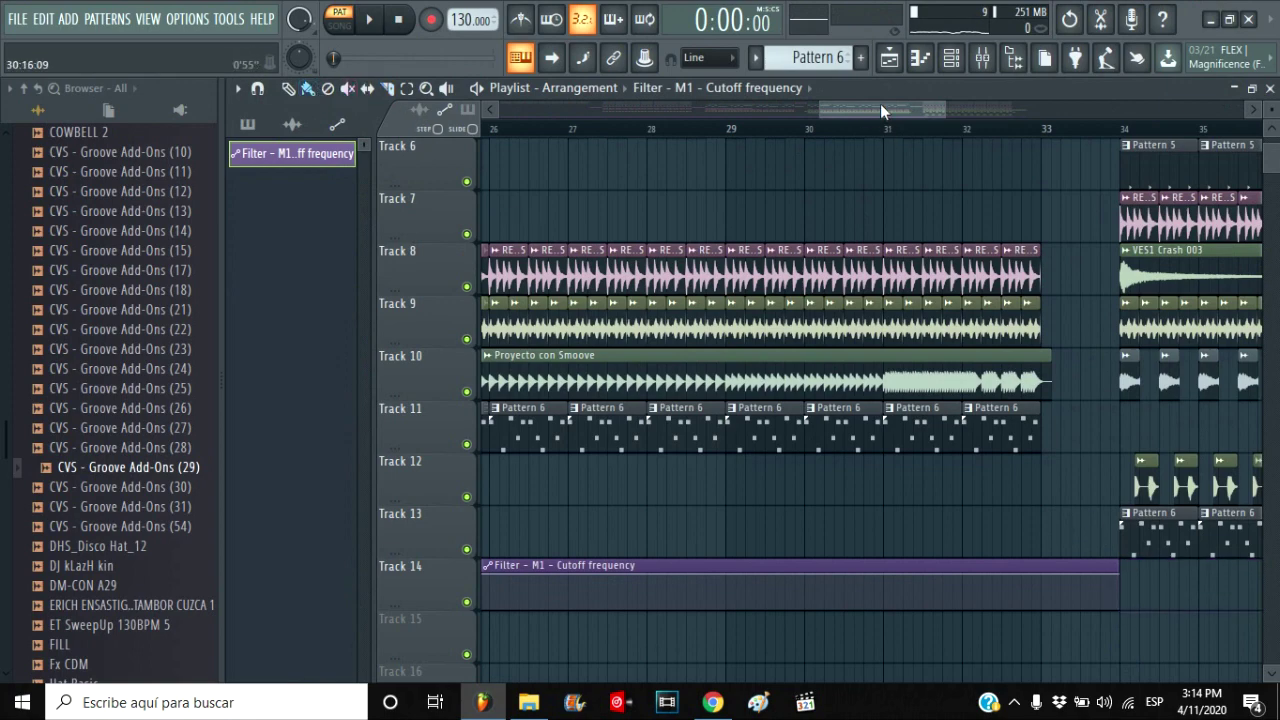
scroll(638, 585, left, 3)
drag(650, 607, 655, 606)
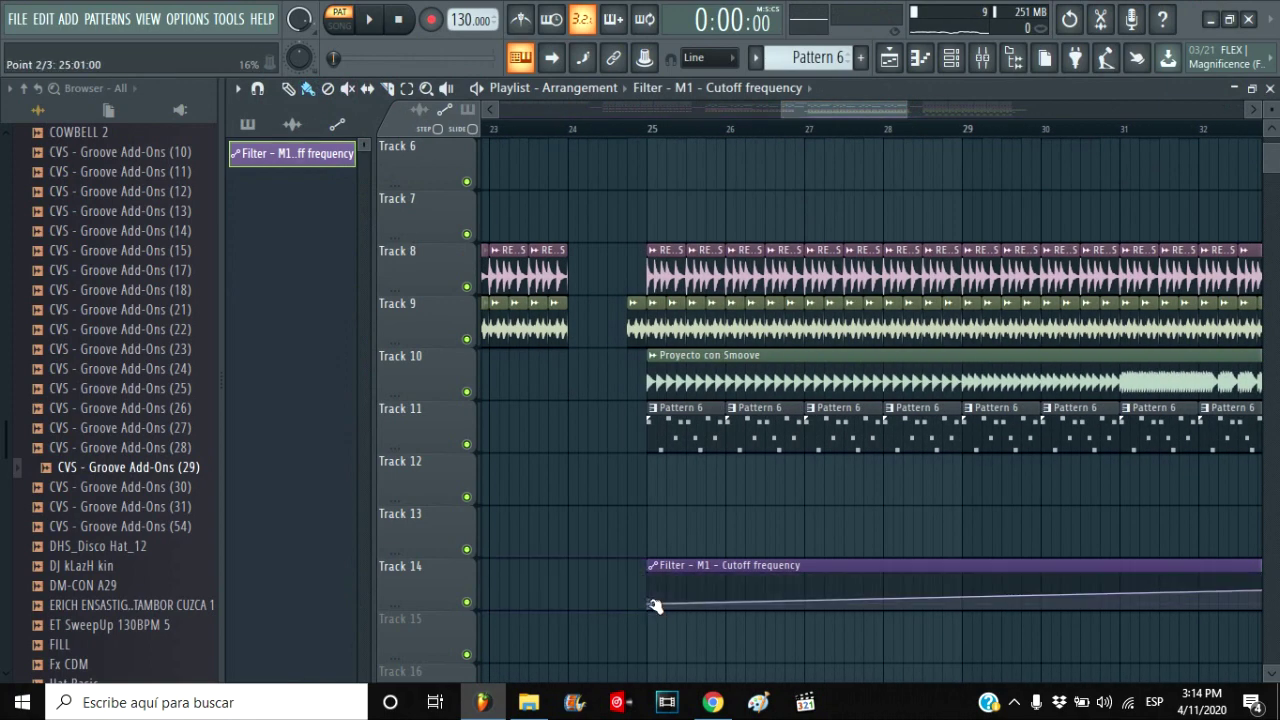
- Play the song from just before bar 25 and raise the end point of the cutoff automation at bar 34
click(366, 21)
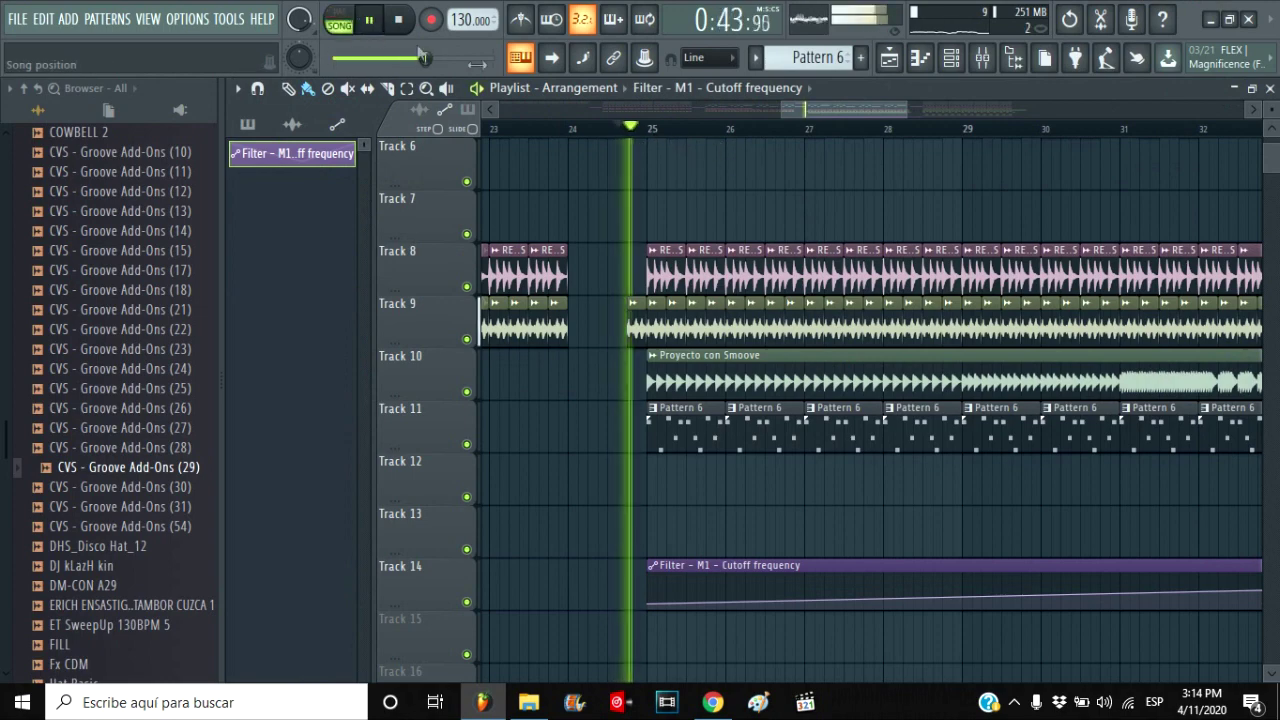
drag(795, 112, 846, 115)
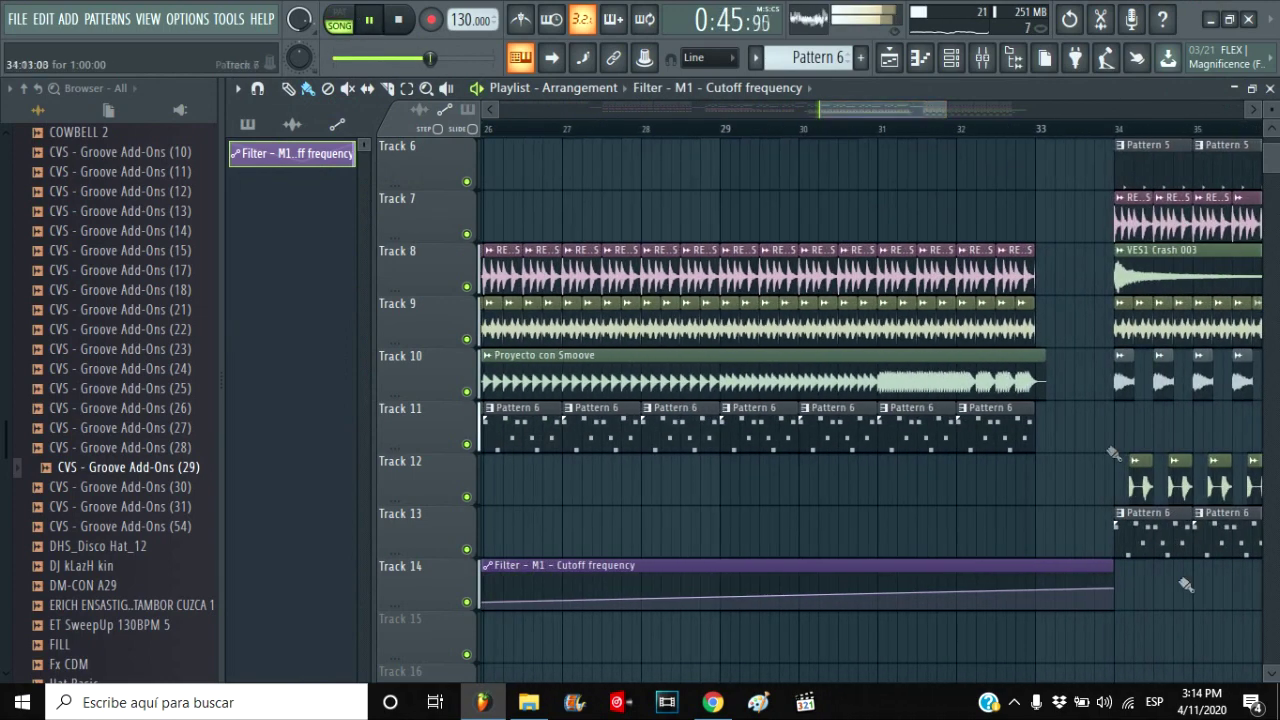
right_click(1113, 588)
drag(1113, 583, 1115, 561)
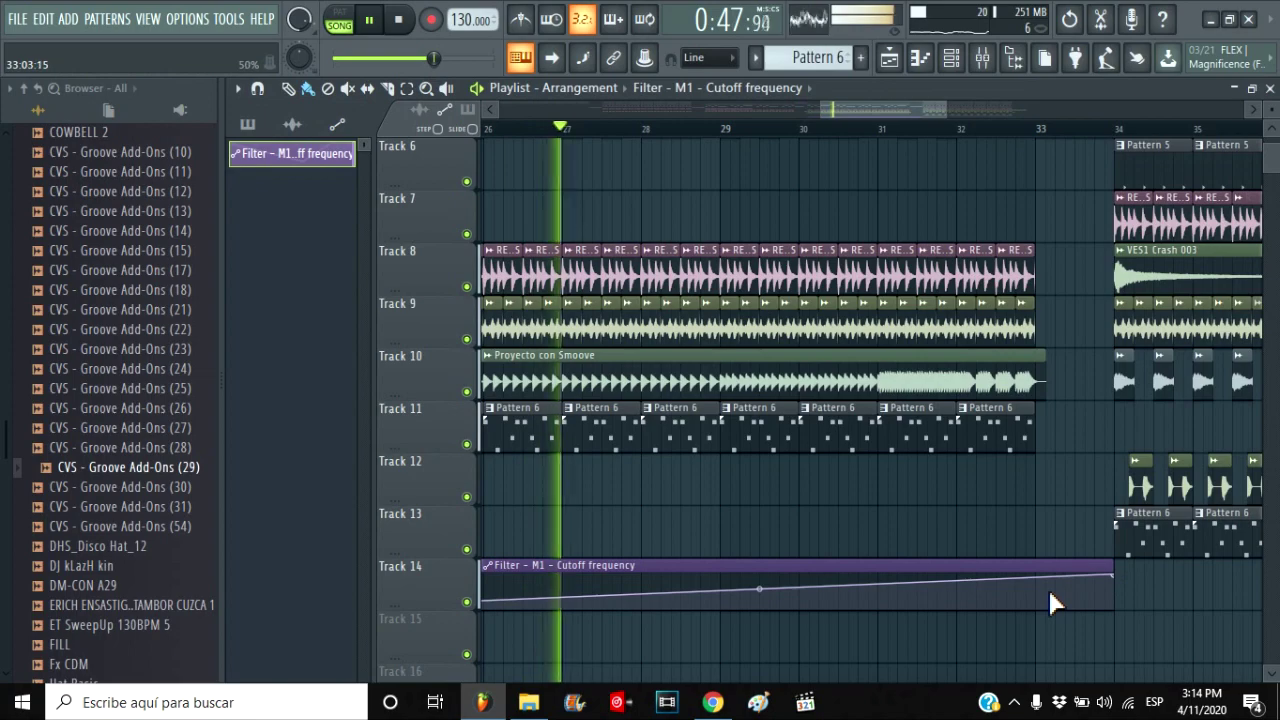
- Listen to the arrangement from the filtered build-up into the drop at bar 34 and review its tracks
scroll(1100, 600, up, 4)
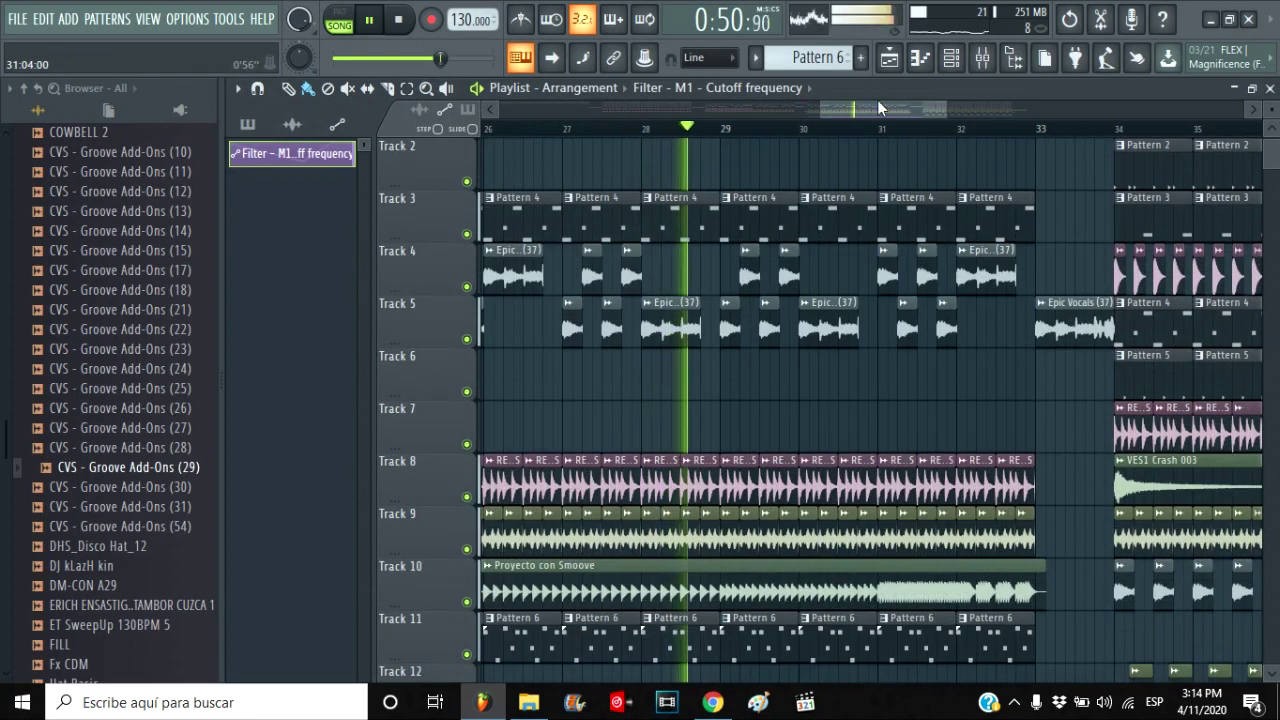
drag(878, 106, 933, 185)
scroll(866, 325, down, 7)
scroll(866, 325, up, 8)
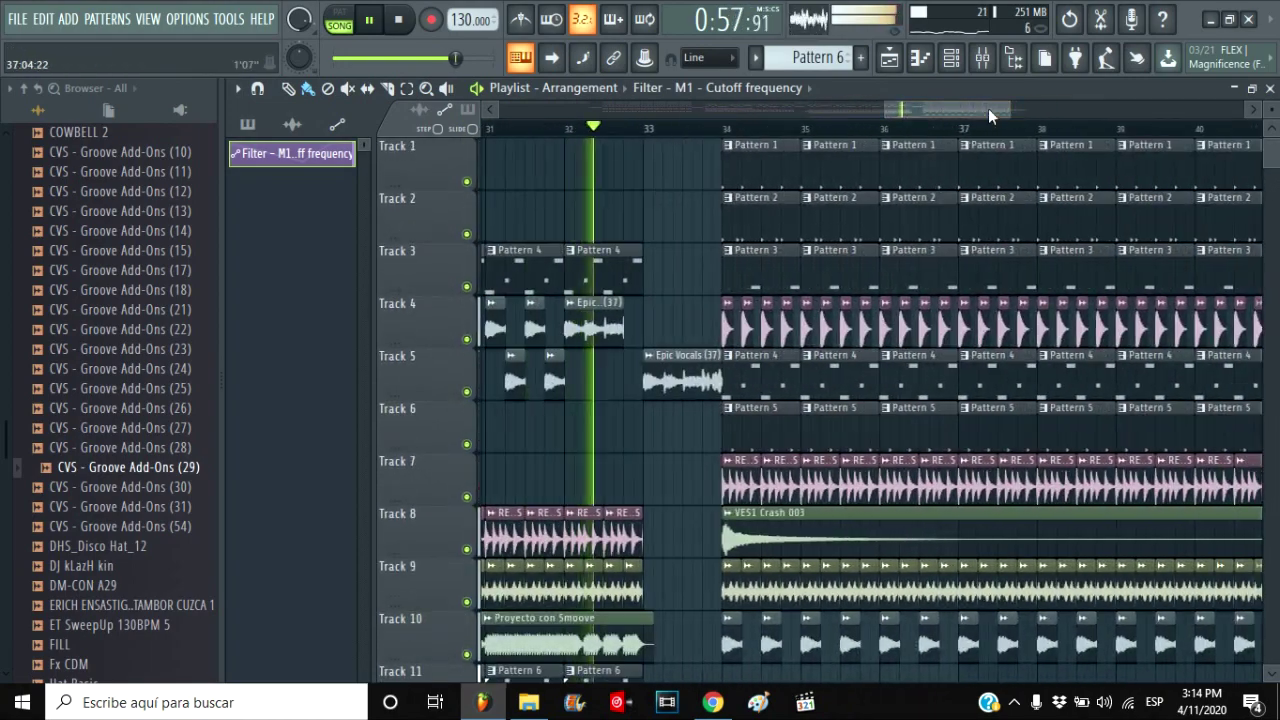
drag(1009, 109, 1063, 118)
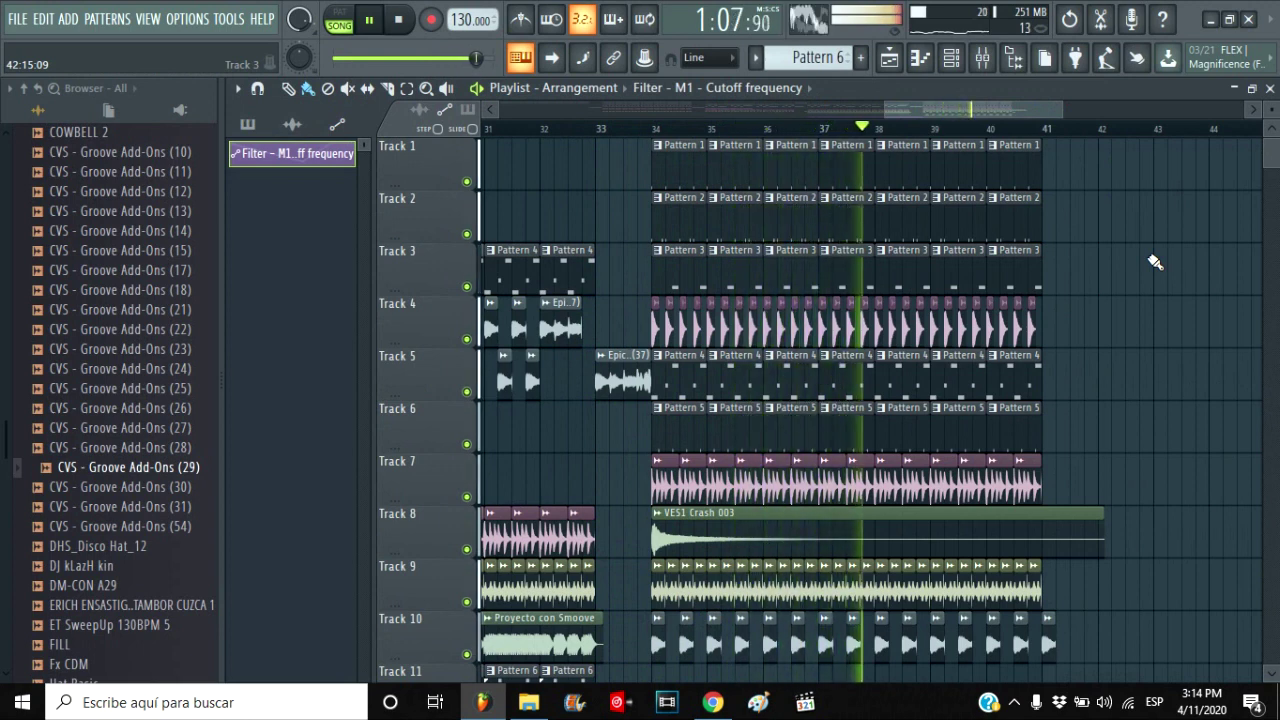
- Open Pattern 3 and Pattern 2 in the channel rack and play Pattern 2 on its own
double_click(797, 274)
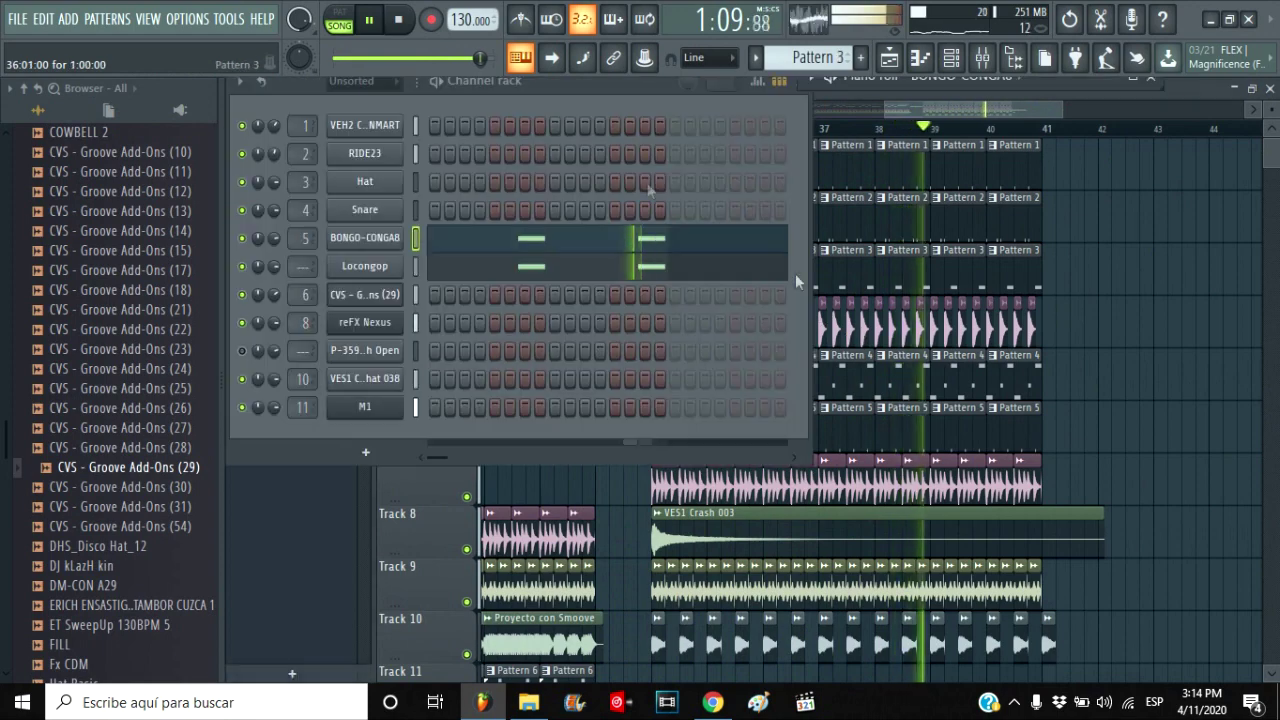
click(342, 22)
double_click(951, 221)
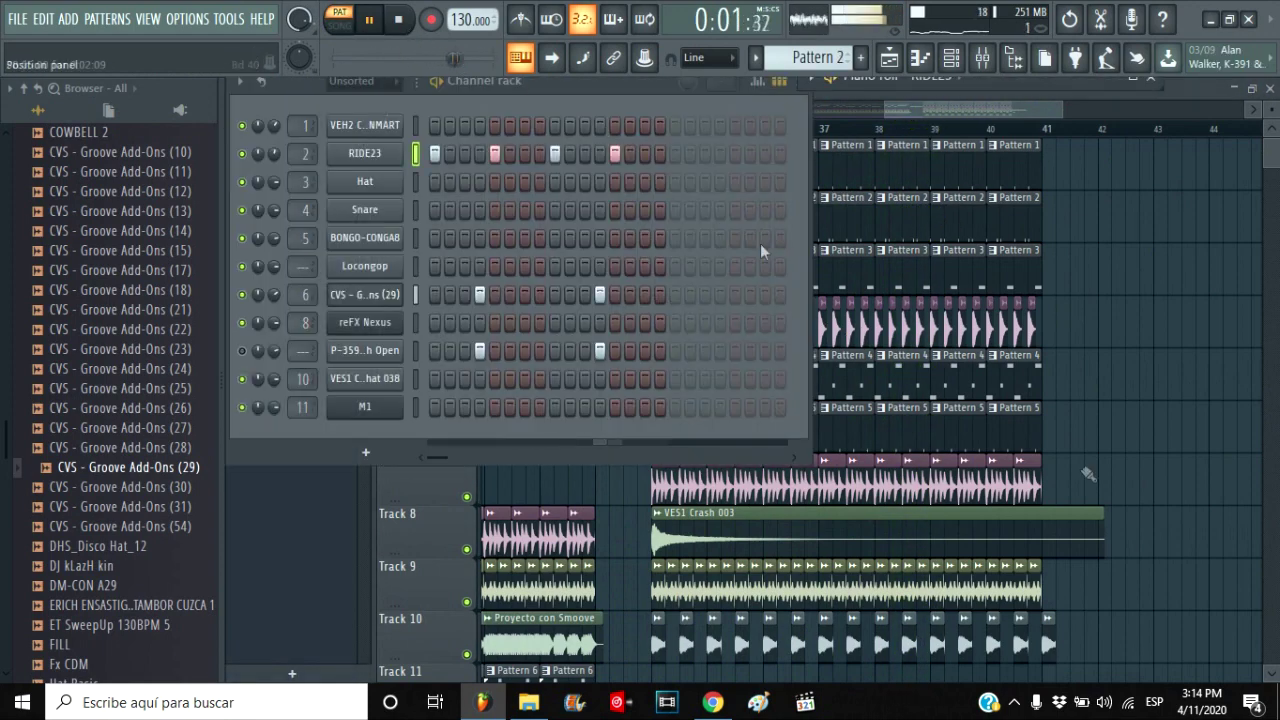
- Audition percussion samples in the browser, including the VEH2 Percussion sounds
click(100, 526)
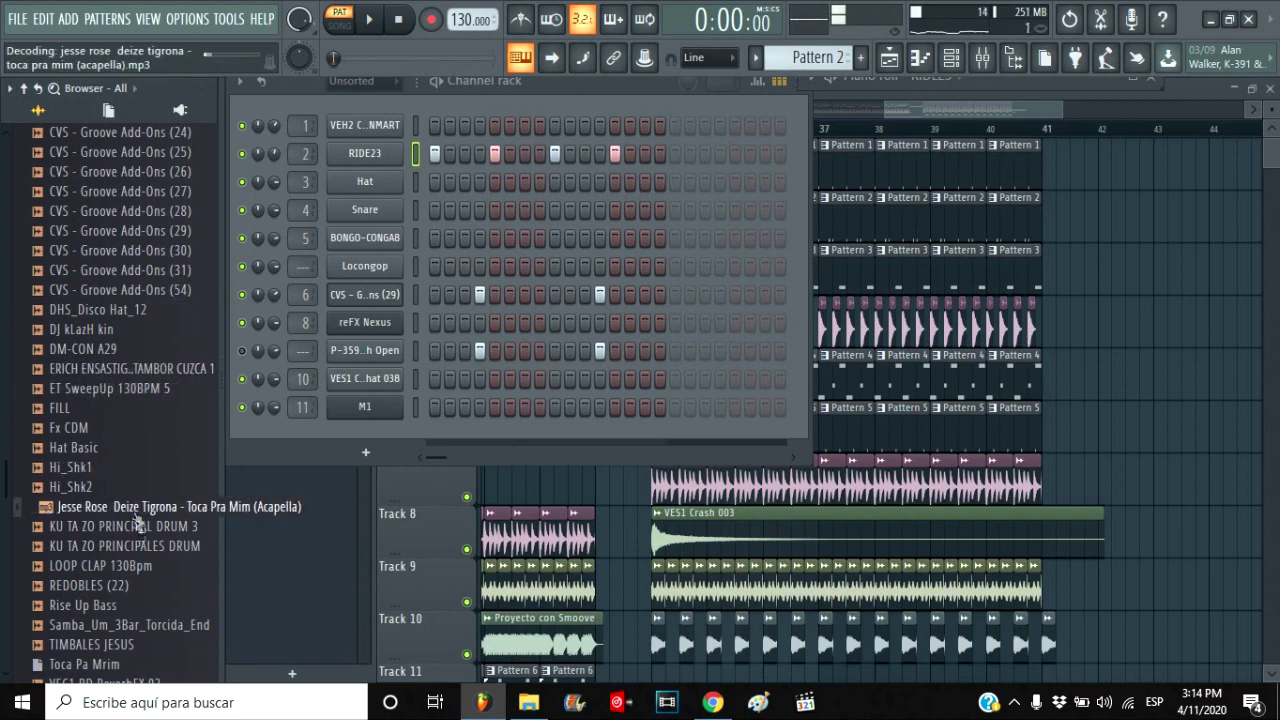
scroll(135, 528, down, 4)
click(131, 474)
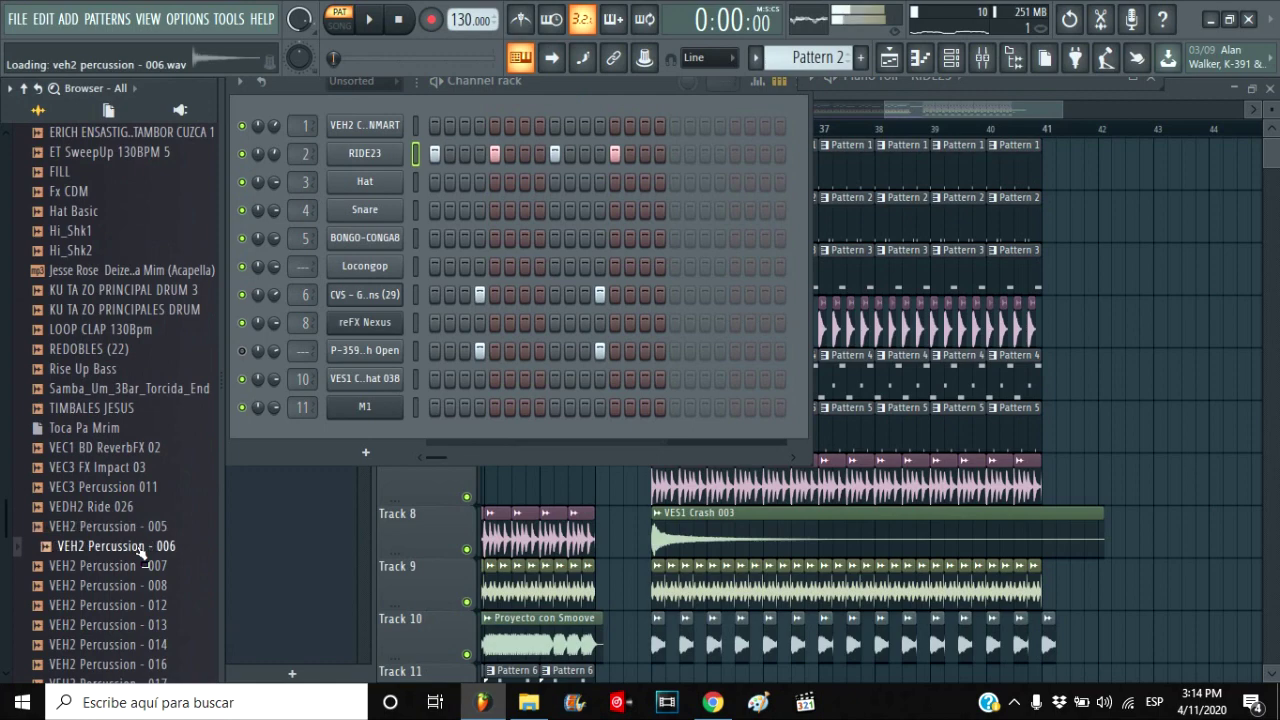
scroll(141, 549, down, 2)
click(139, 528)
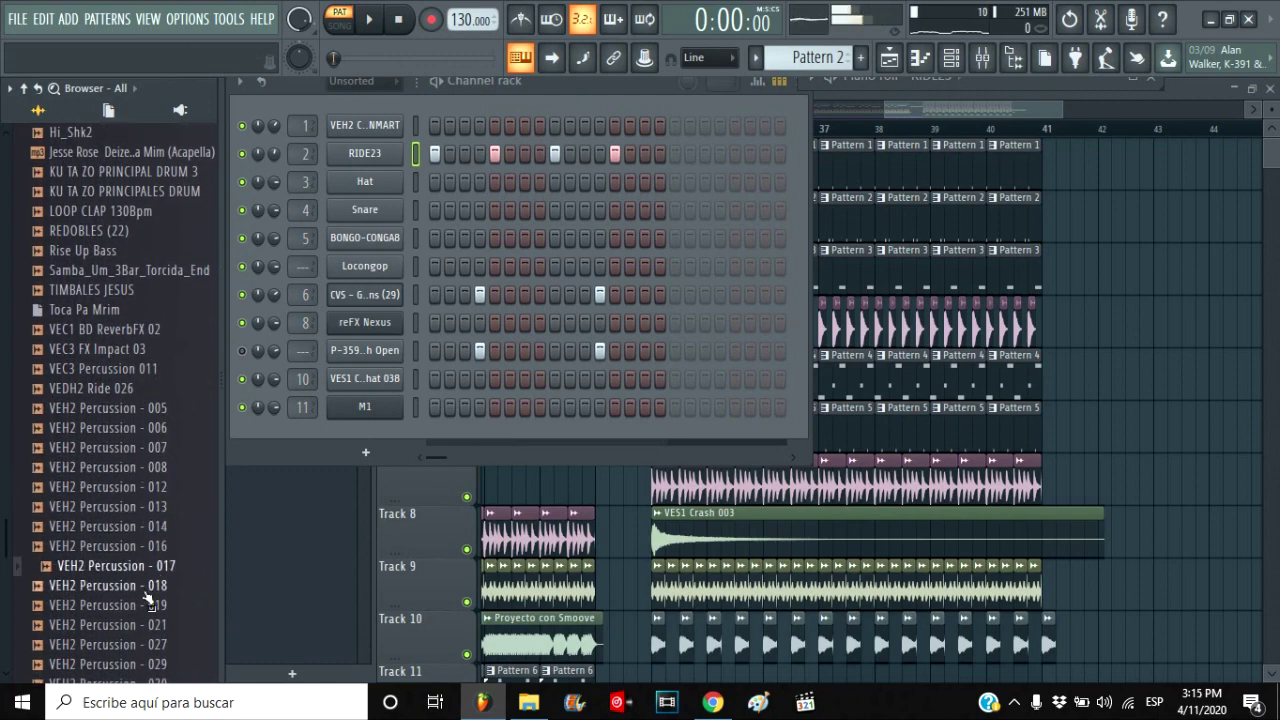
scroll(133, 462, down, 4)
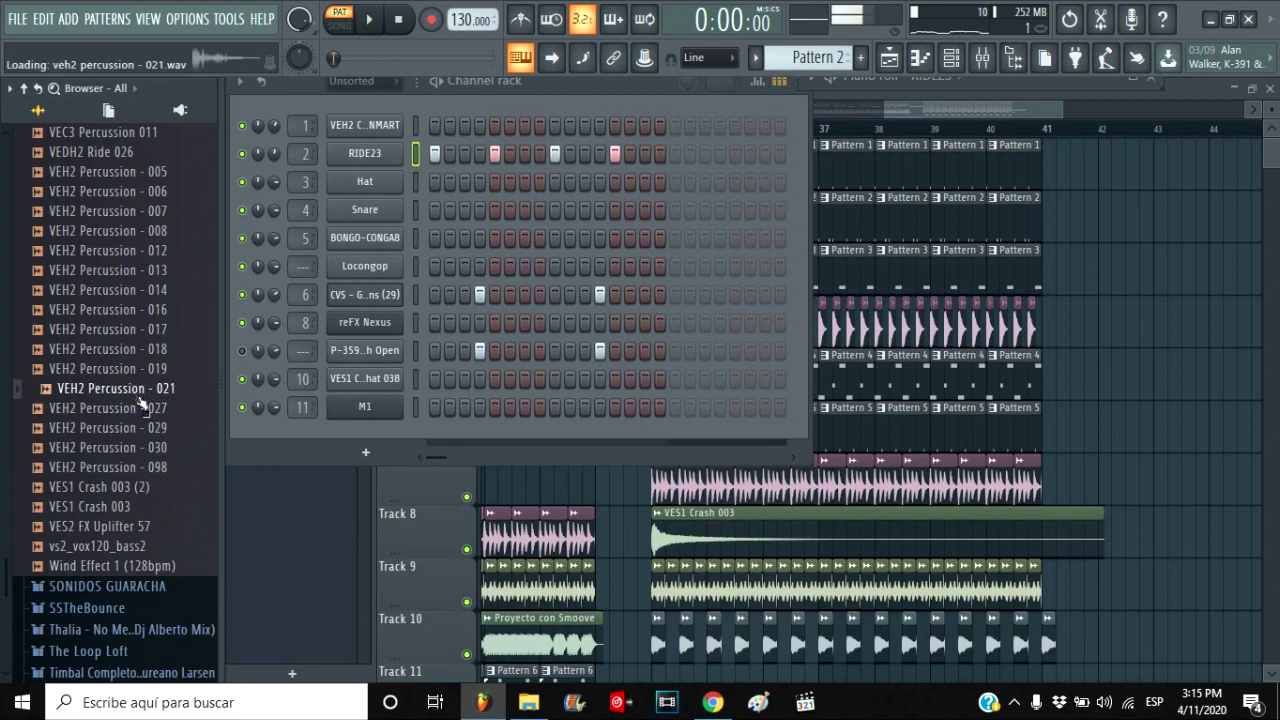
scroll(162, 556, down, 6)
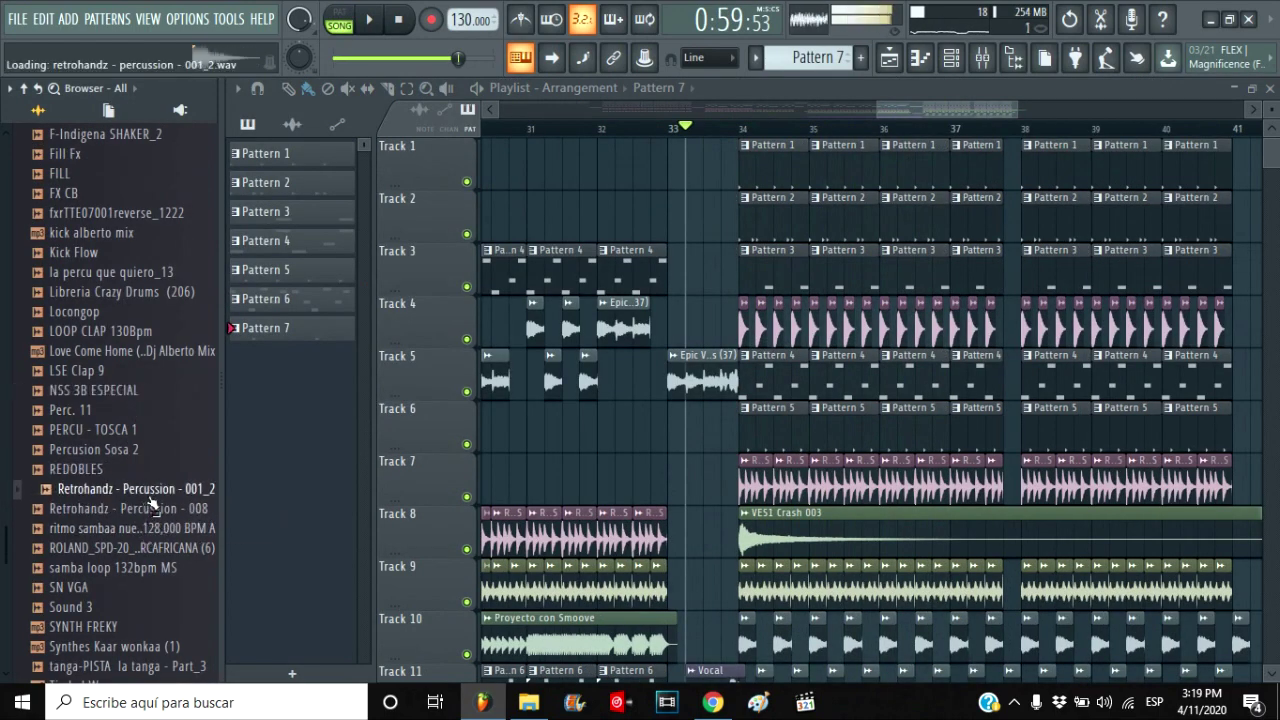
- Add the Sound 3 sample to the channel rack in a new Pattern 8, with hits on steps 4 and 12
scroll(140, 505, down, 2)
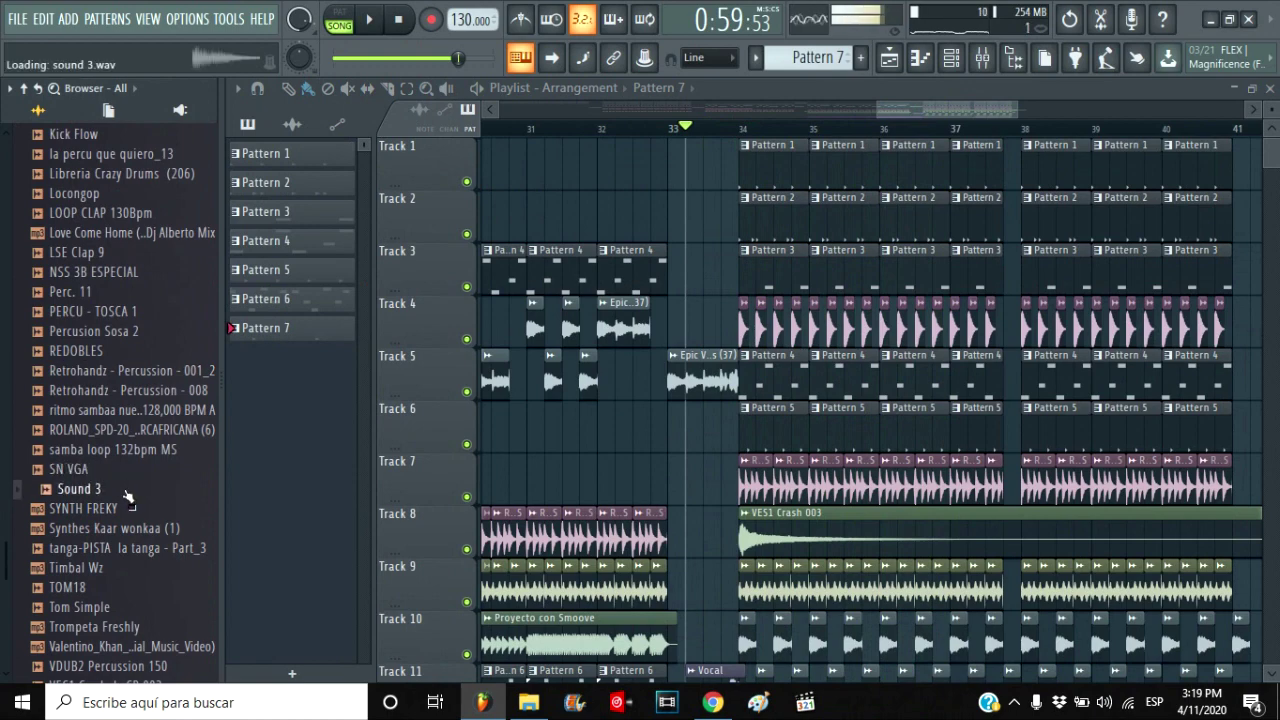
click(955, 66)
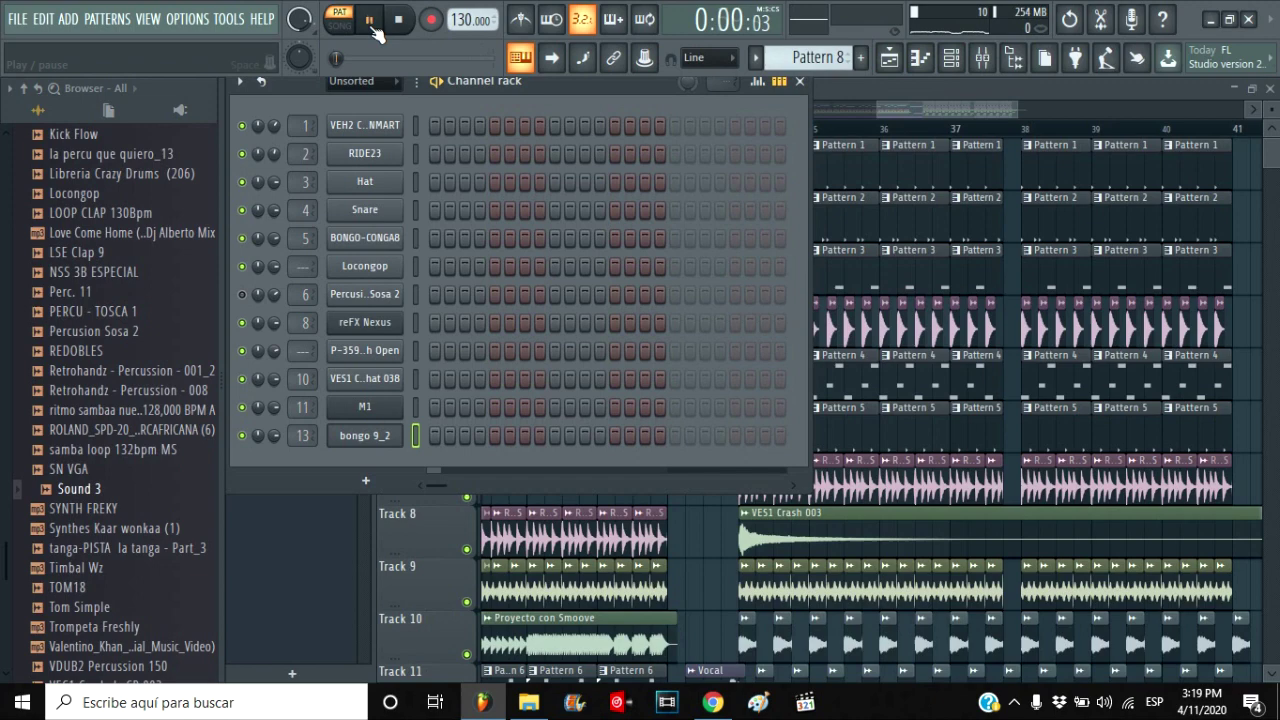
drag(364, 467, 479, 467)
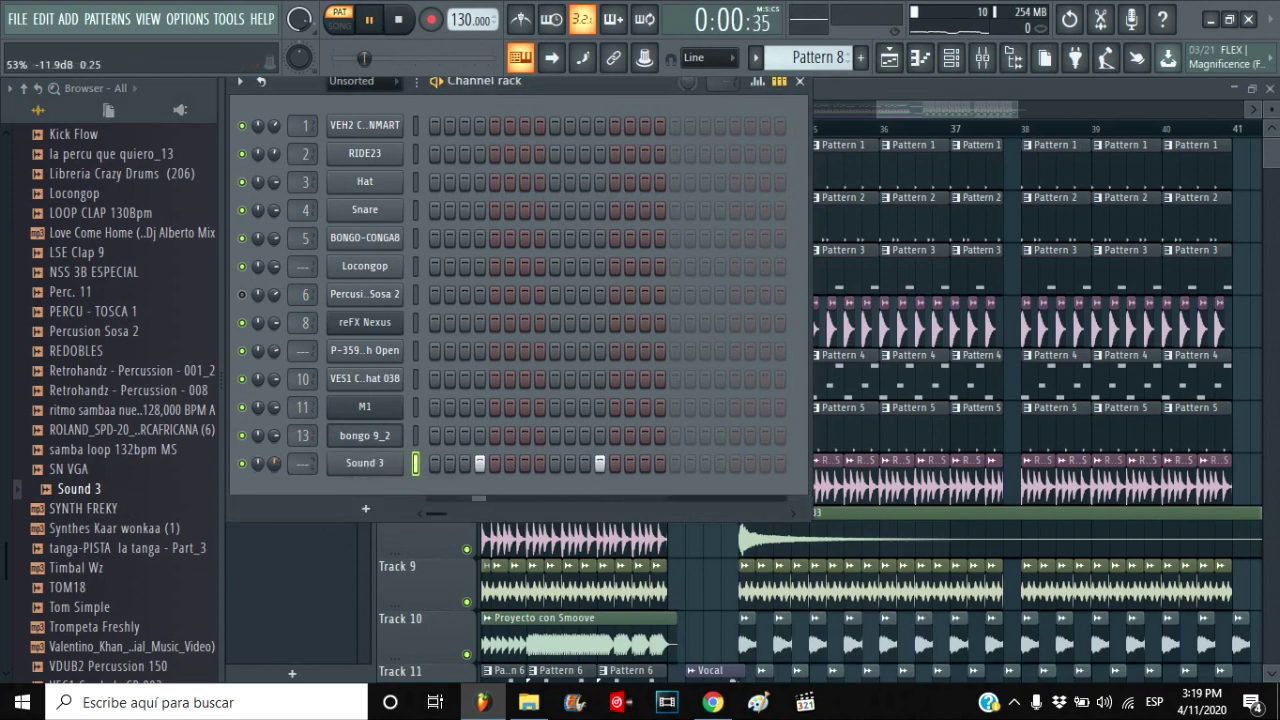
- Place three Pattern 8 clips on Track 15 from bar 38 to bar 41 while the song plays
click(822, 128)
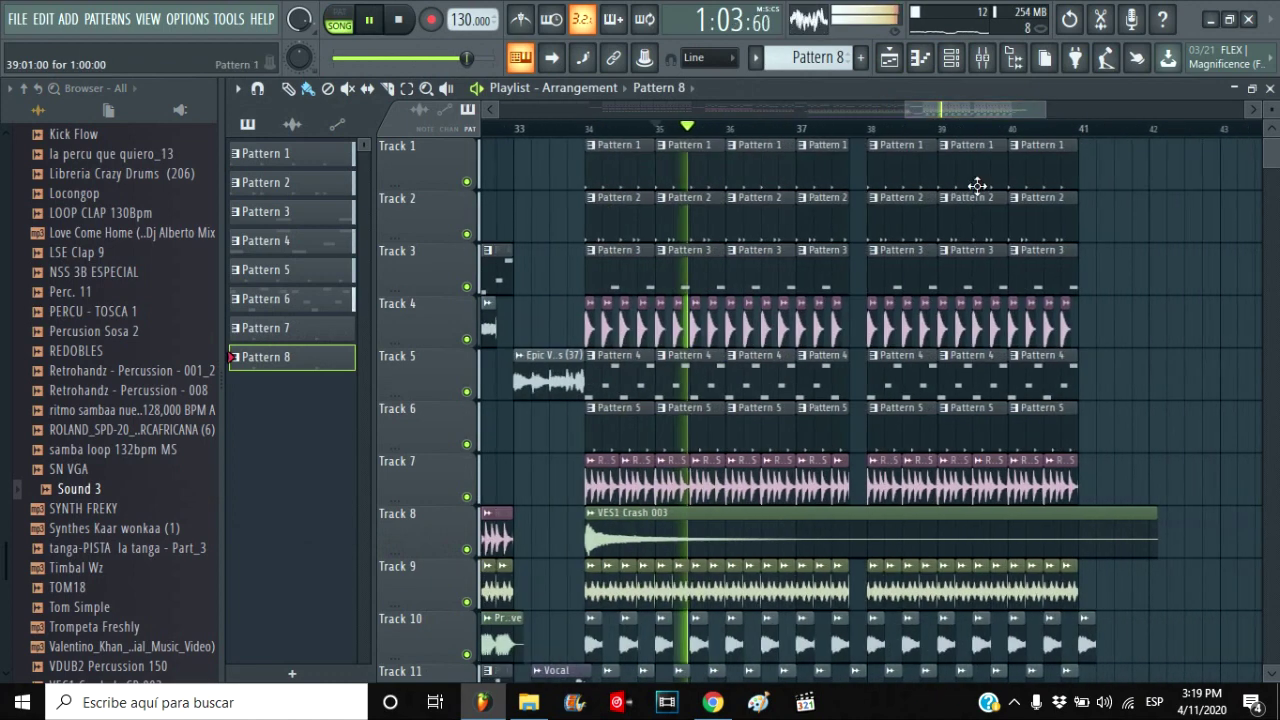
scroll(873, 594, down, 4)
drag(873, 594, 1057, 593)
key(F6)
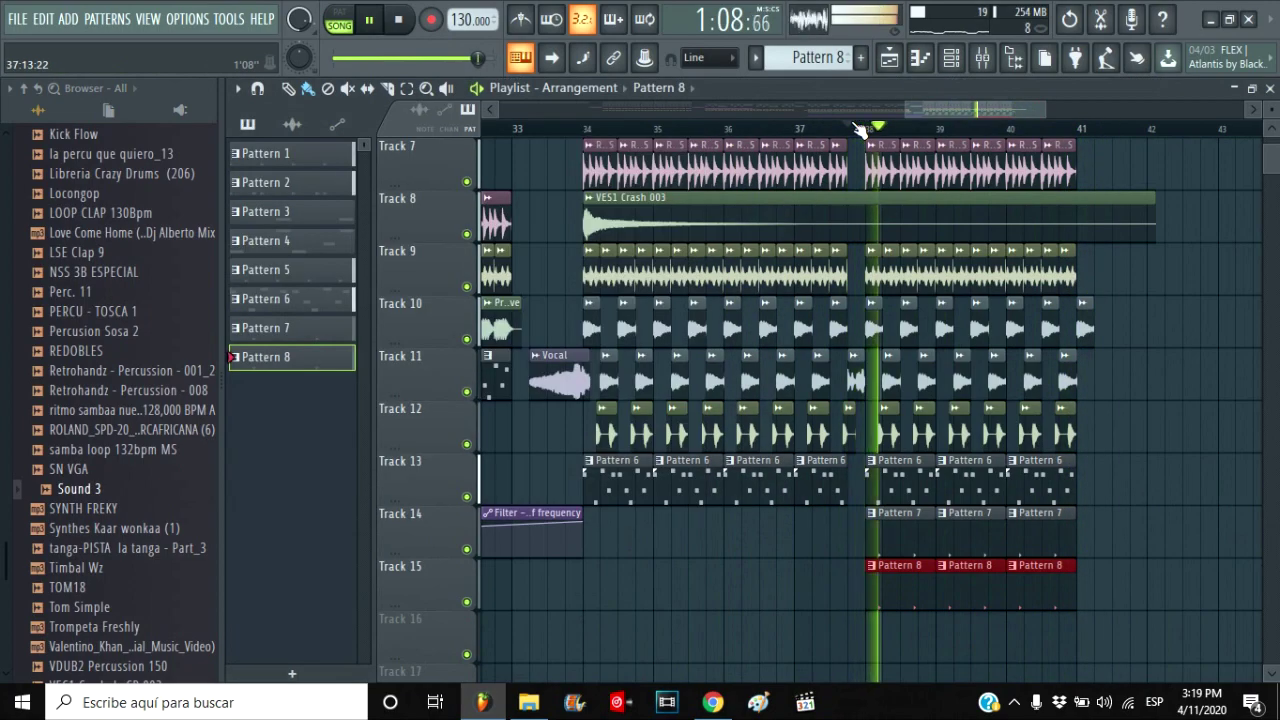
- Play the song from about bar 31 and audition samples in the browser, including Perc. 11 and DCow4Cff1
drag(965, 109, 927, 110)
scroll(797, 166, up, 3)
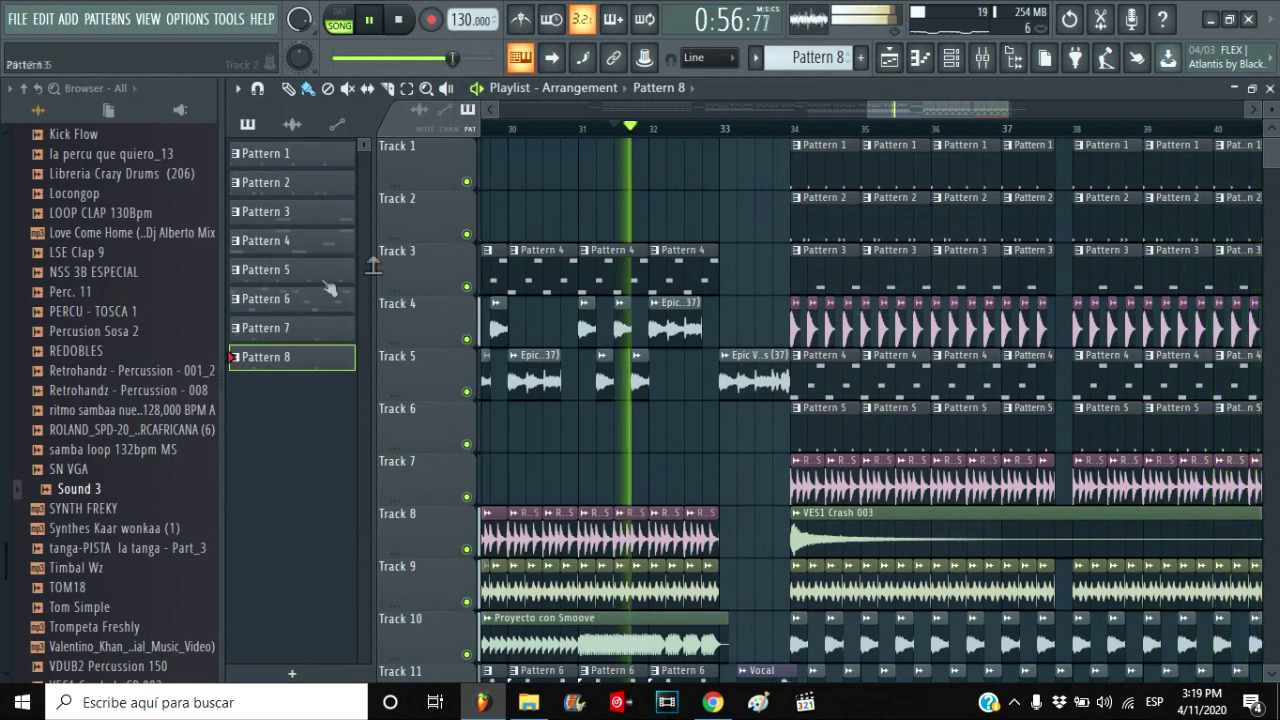
scroll(135, 295, up, 6)
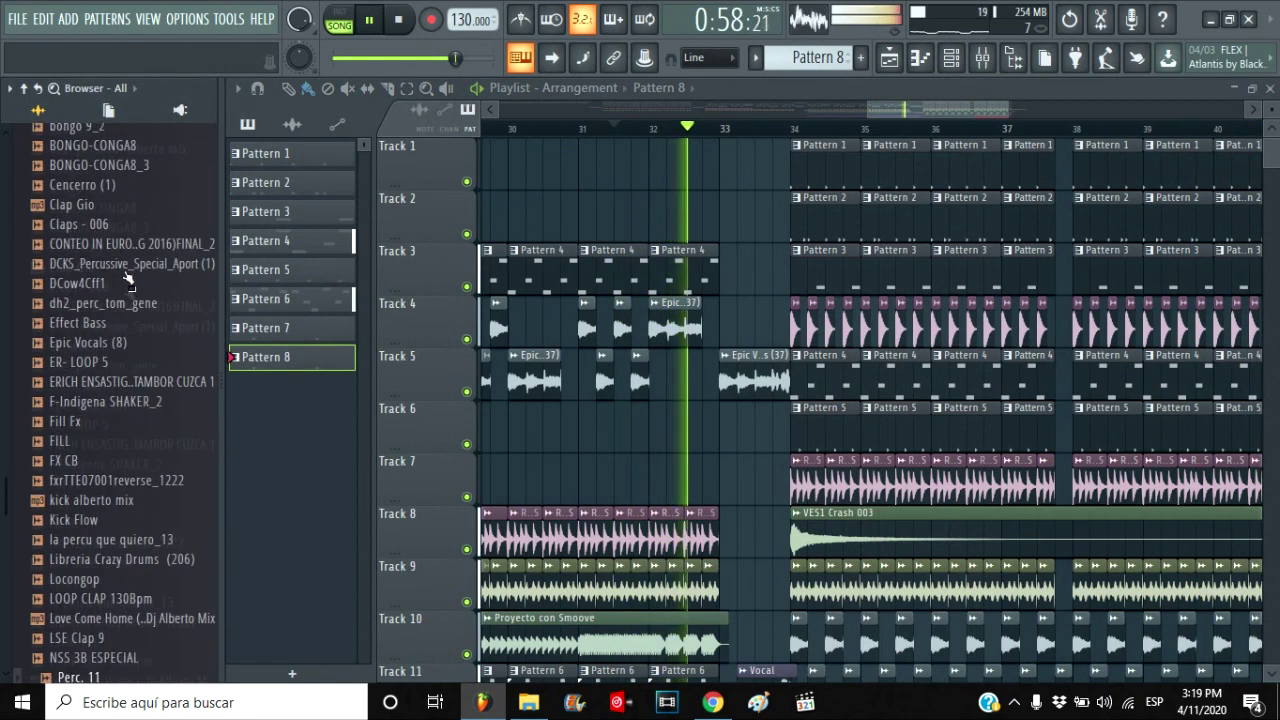
scroll(126, 280, up, 2)
click(124, 396)
click(131, 412)
click(121, 374)
- Collapse the open Valentino Khan folder, open the Sin título sample folder and audition CVS - Groove Add-Ons (11)
scroll(125, 360, up, 15)
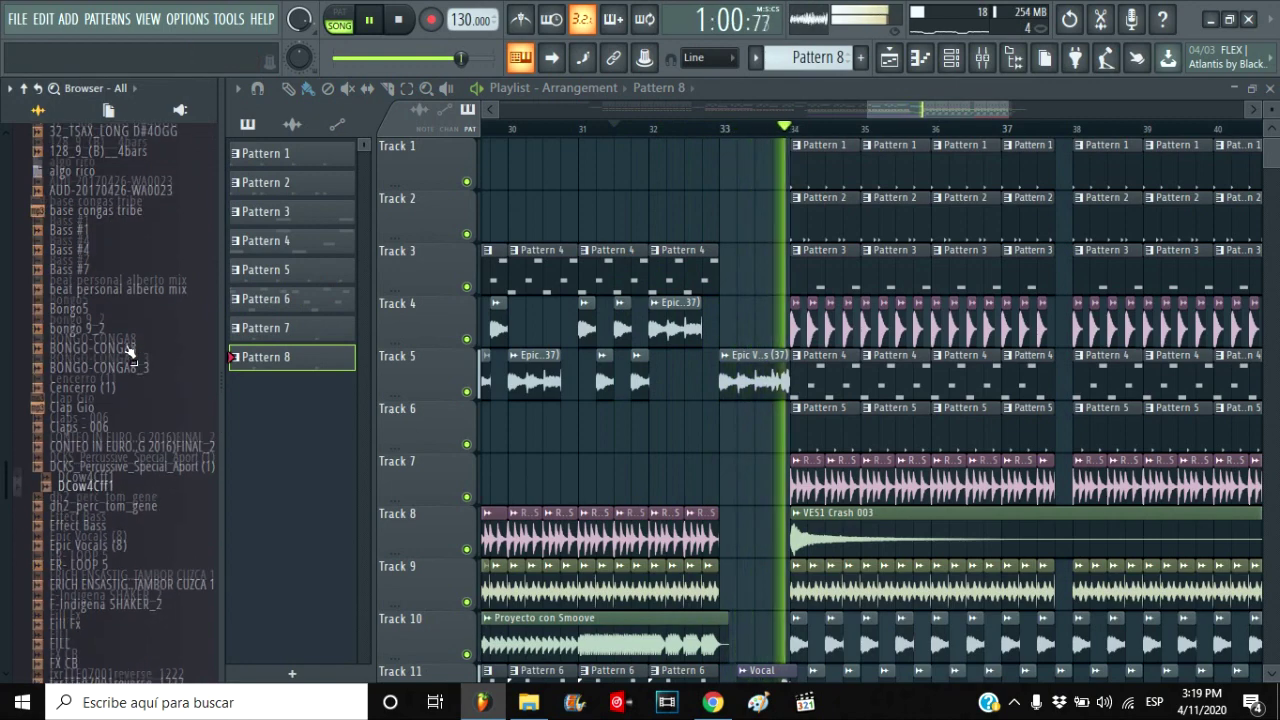
scroll(133, 347, up, 8)
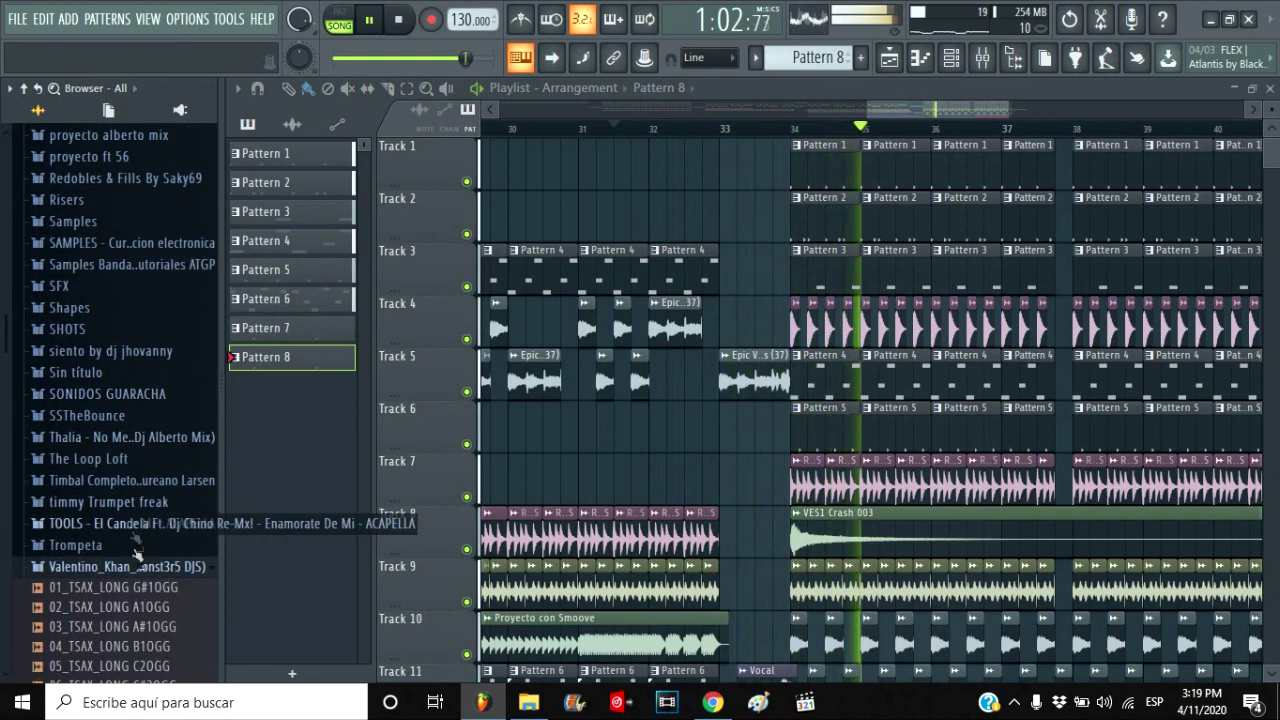
click(135, 566)
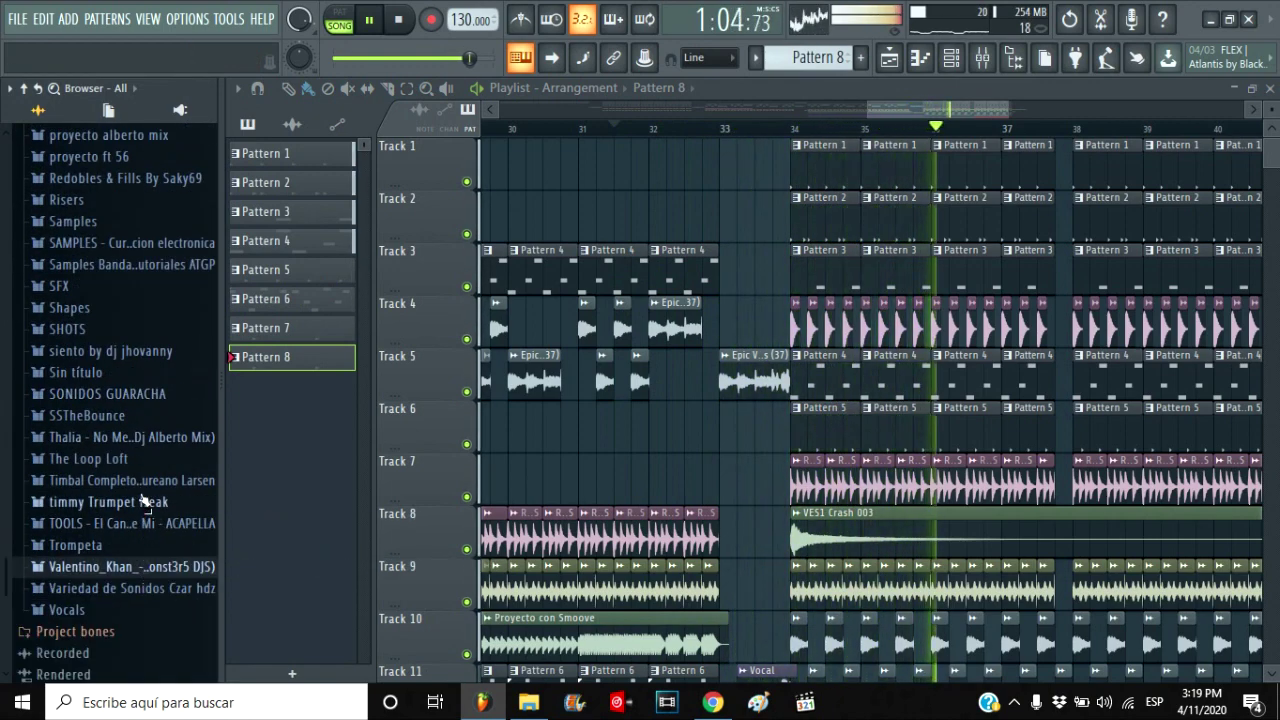
click(131, 372)
click(135, 393)
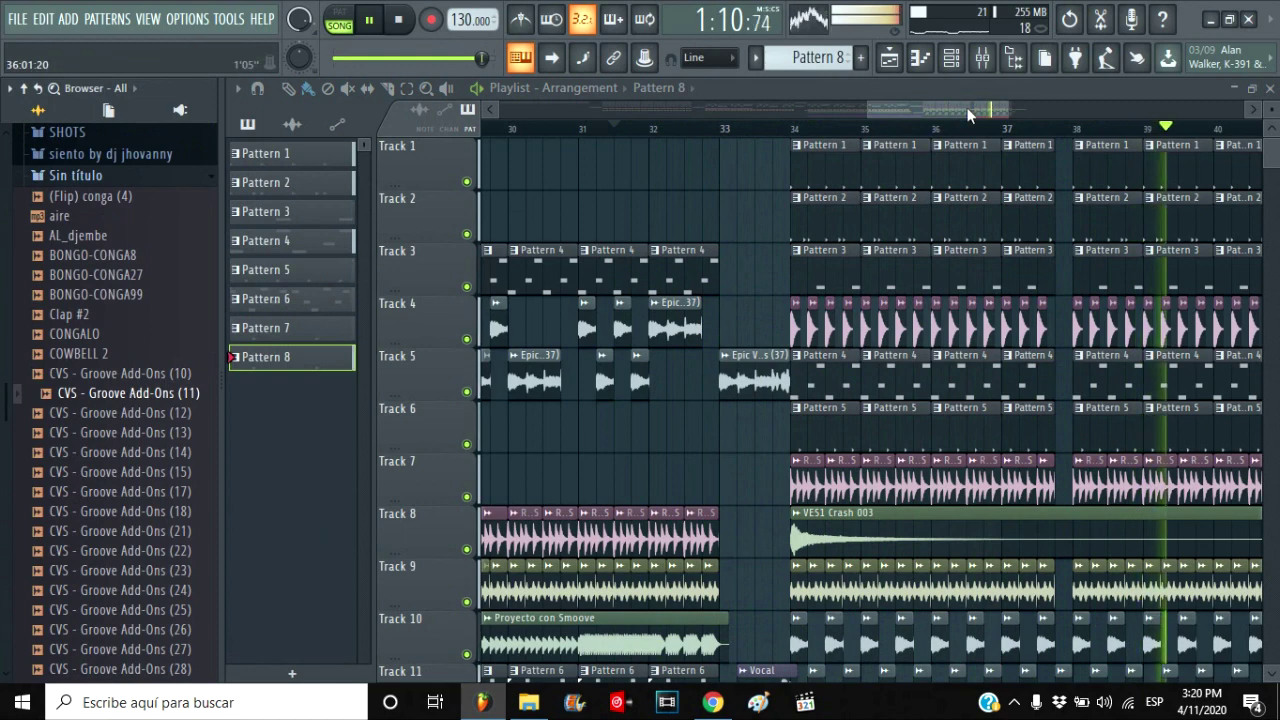
- Remove the Pattern 8 clips from Track 15 and stop playback
scroll(1034, 600, down, 5)
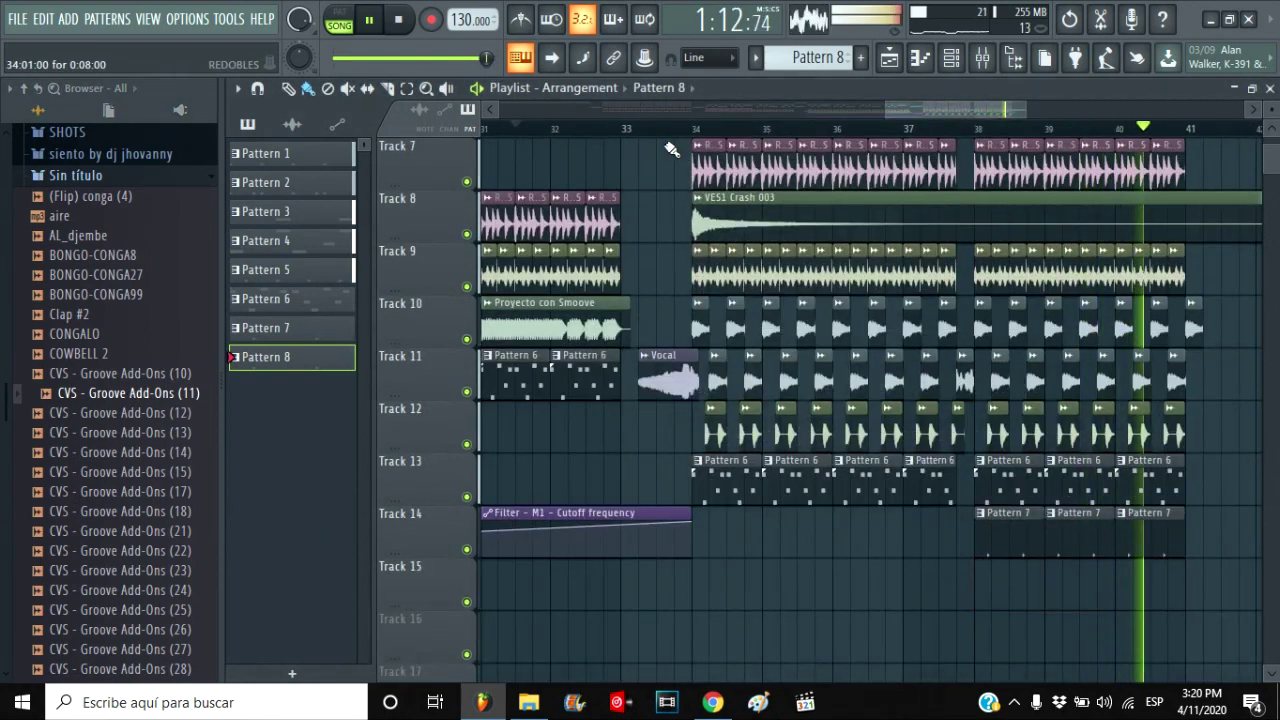
key(space)
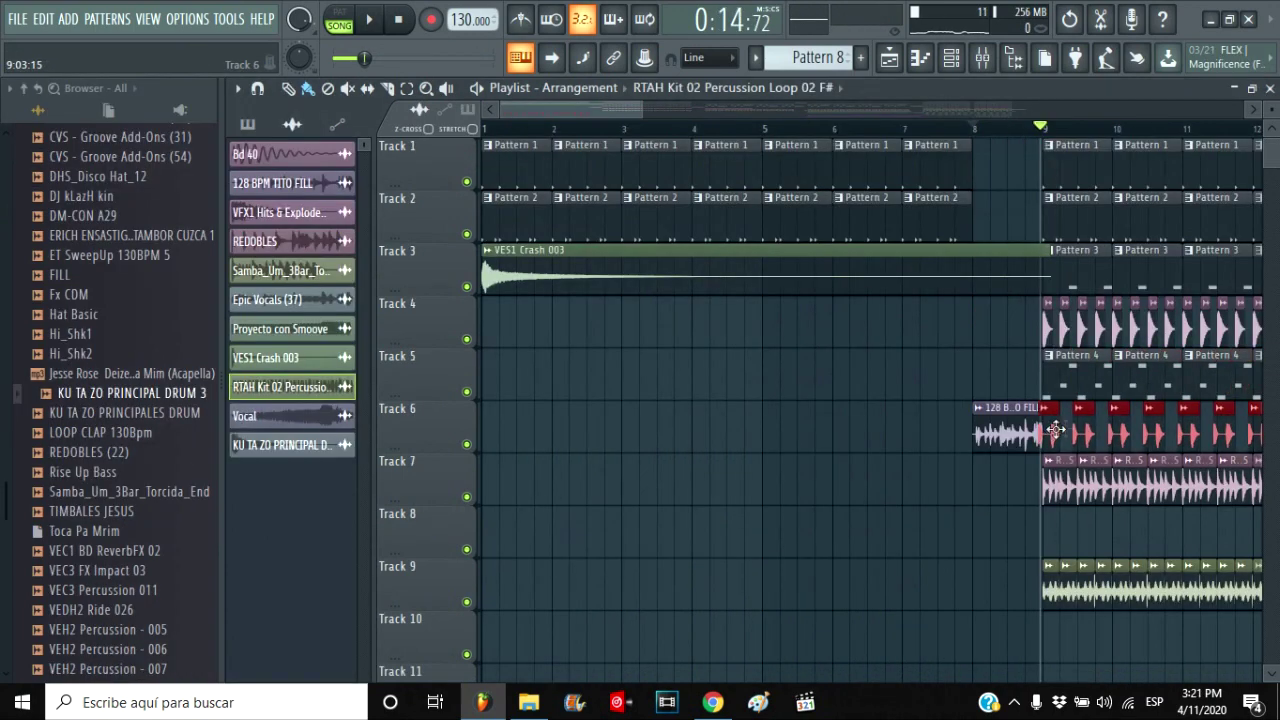
- Play the song from bar 9 through the vocal section after bar 17 and clear the clip selection on Track 6
drag(622, 112, 695, 115)
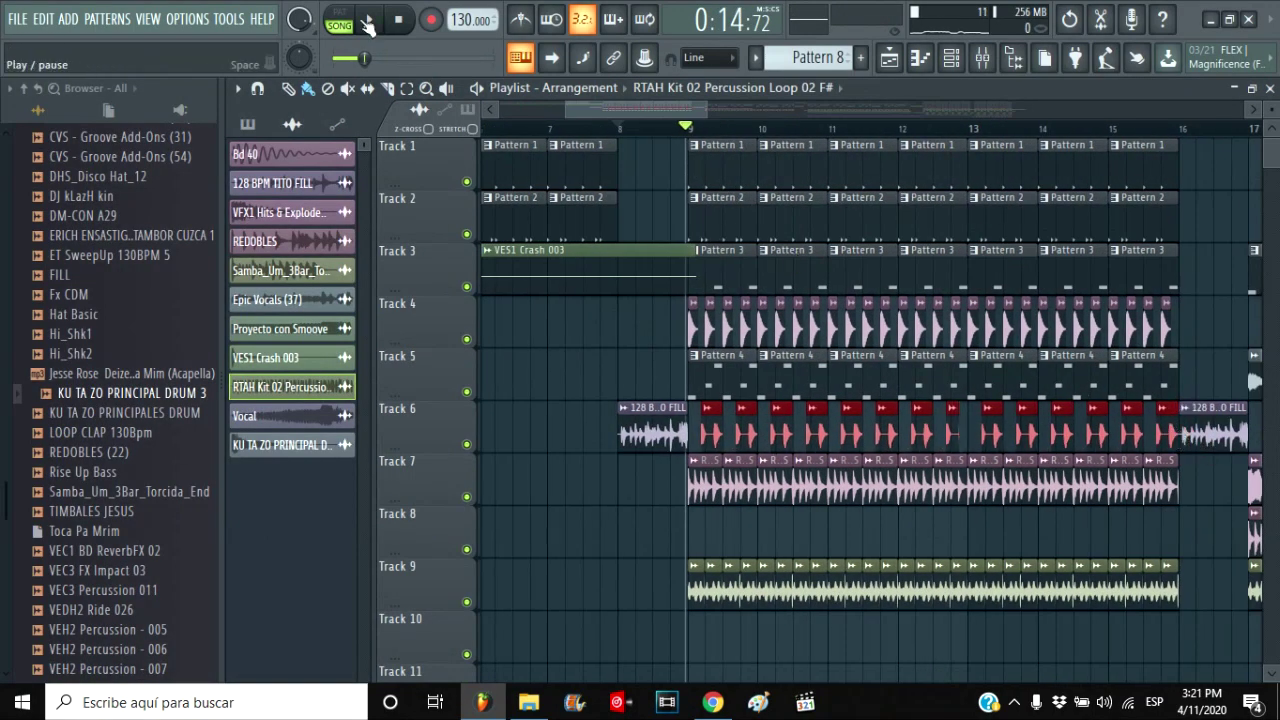
click(369, 21)
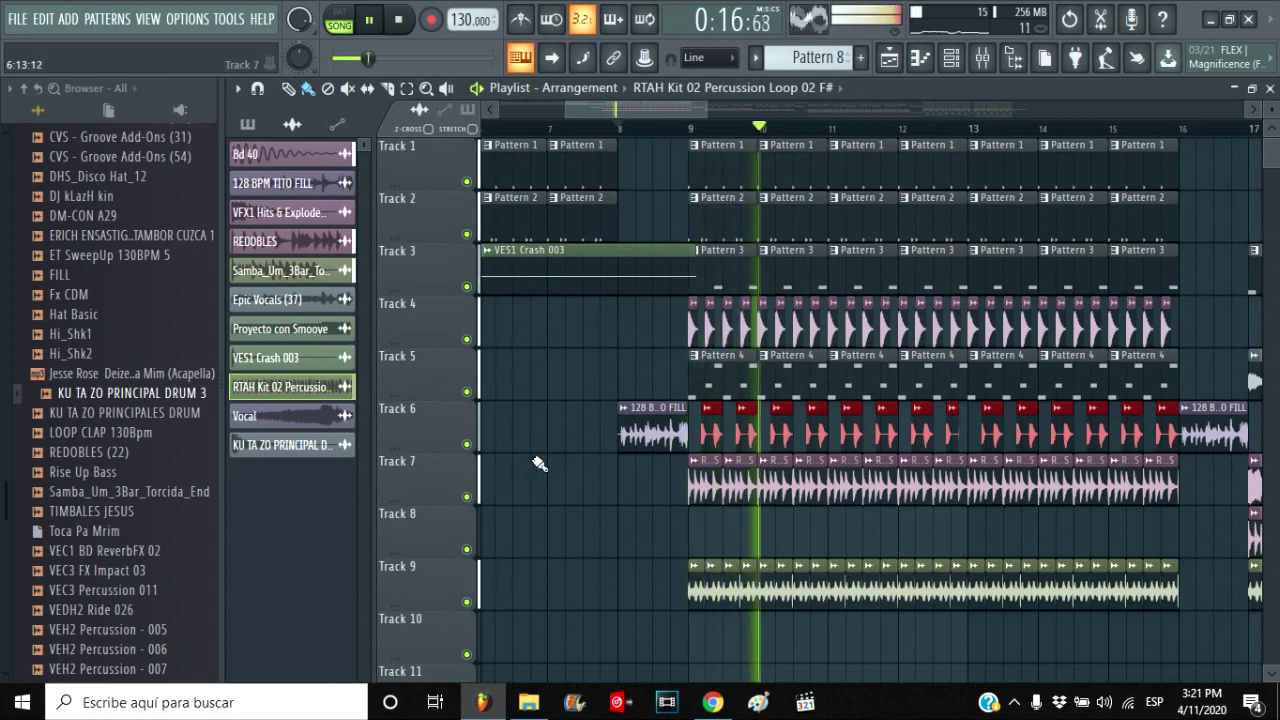
drag(660, 113, 733, 131)
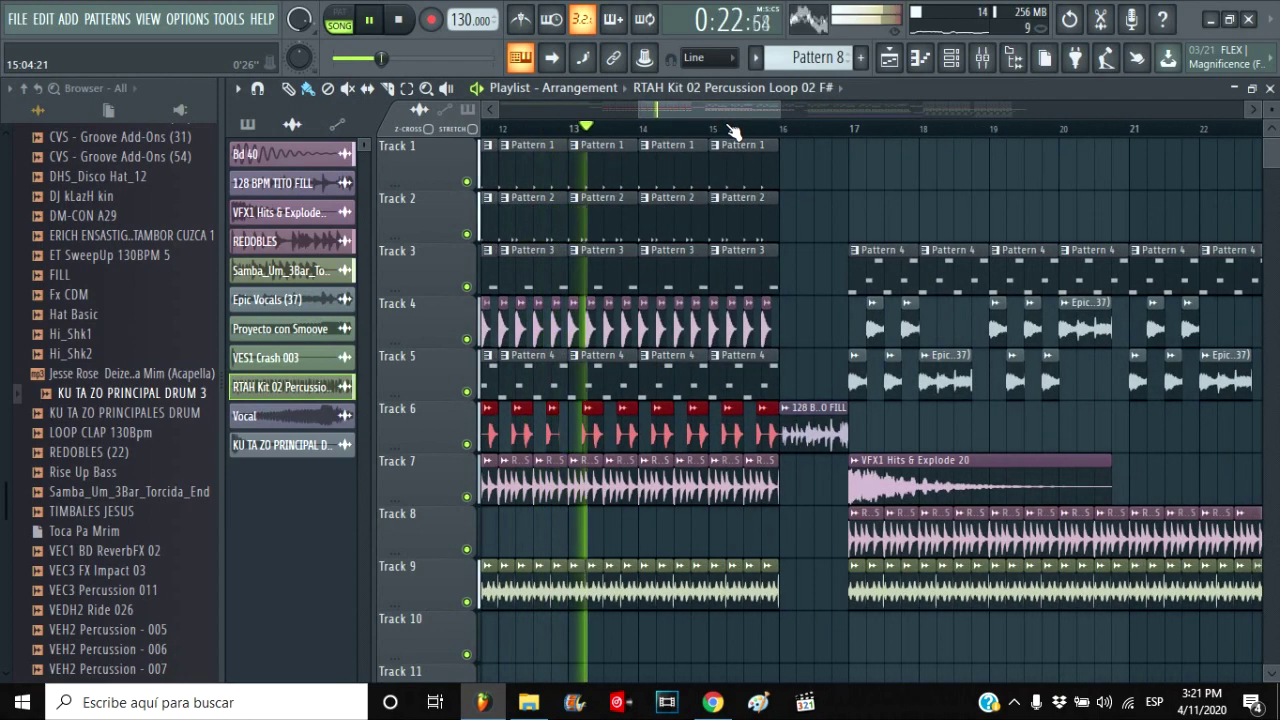
click(730, 127)
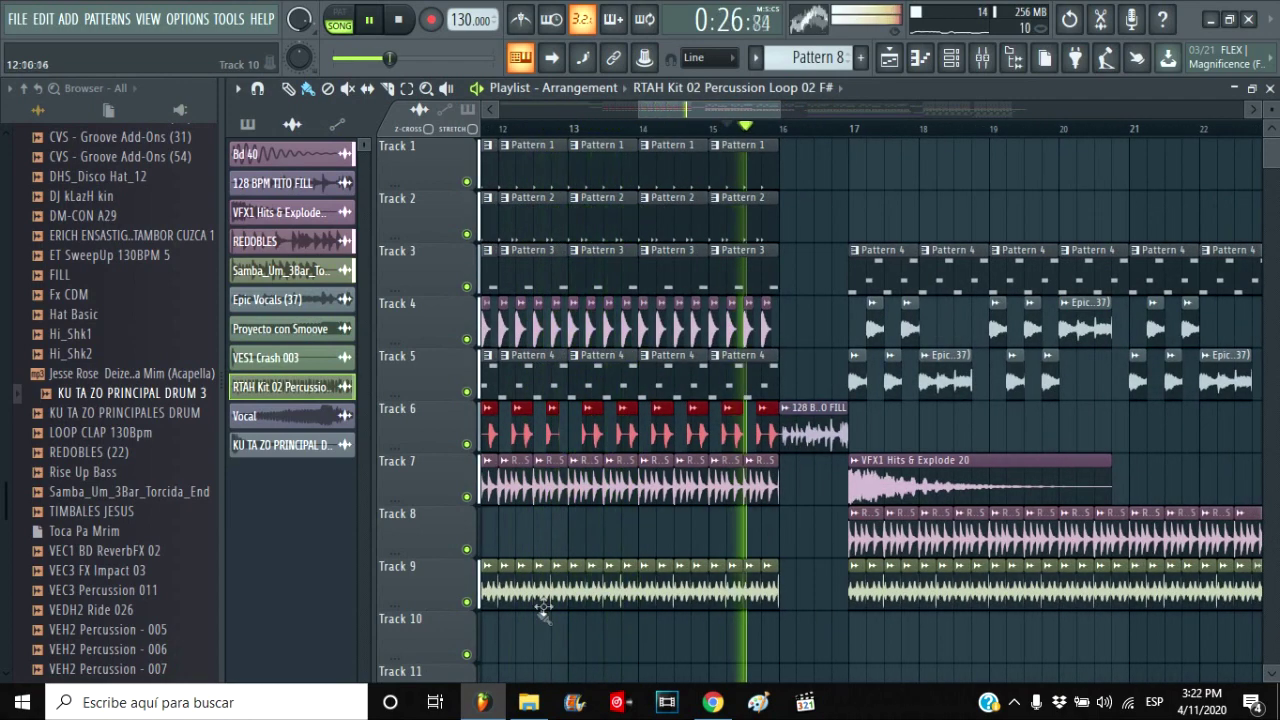
ctrl+click(544, 620)
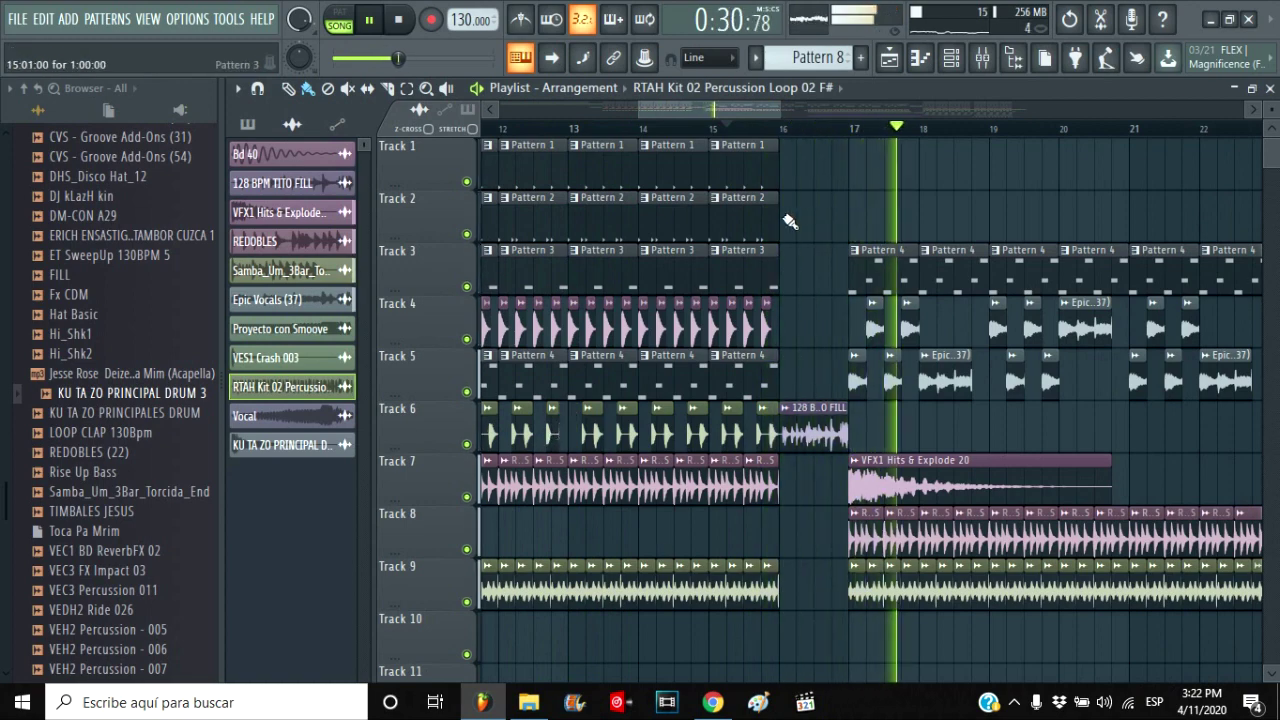
drag(760, 109, 788, 134)
scroll(791, 250, down, 2)
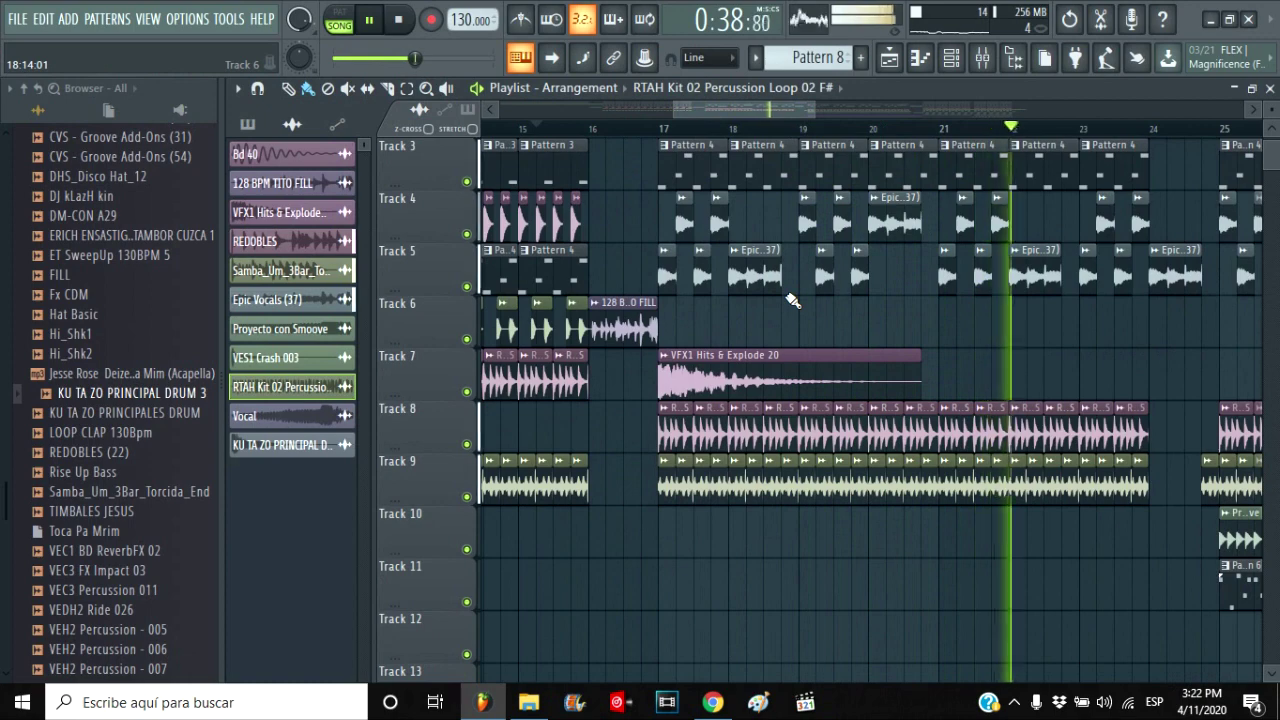
- Audition VEDH2 Ride 026, VEC3 Percussion 011 and several VEH2 Percussion samples in the browser
click(116, 612)
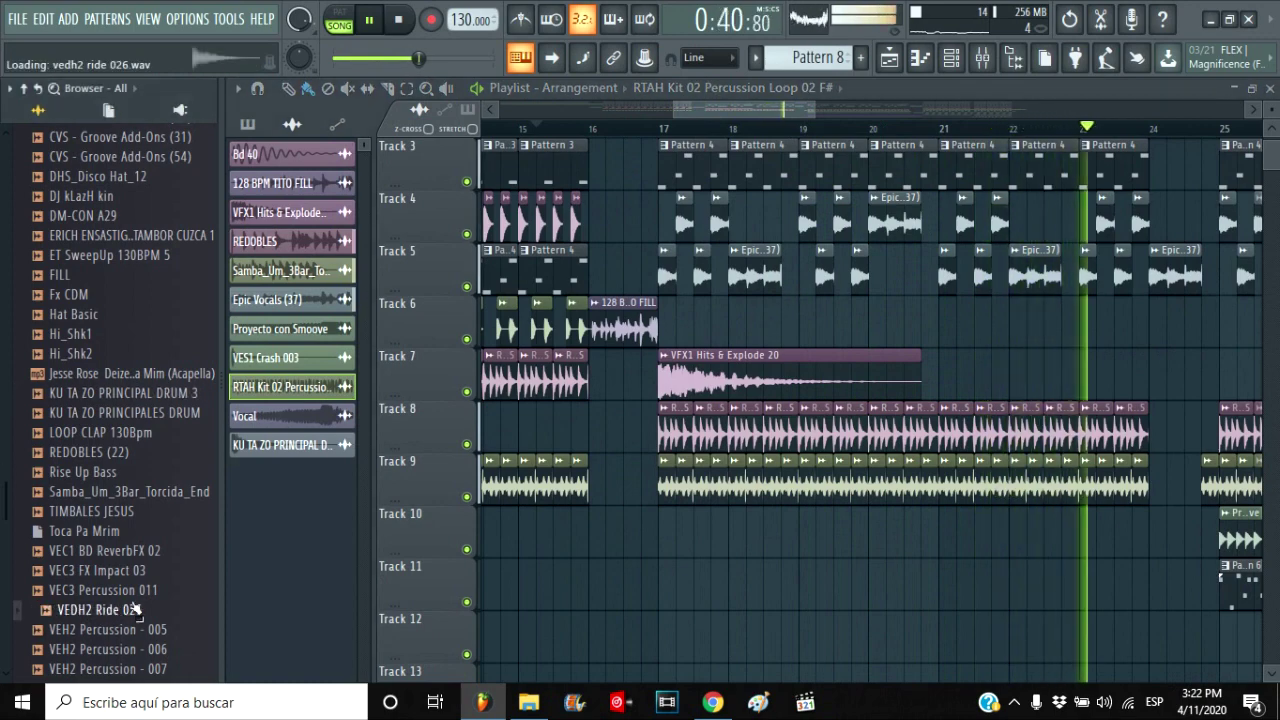
click(105, 590)
click(152, 649)
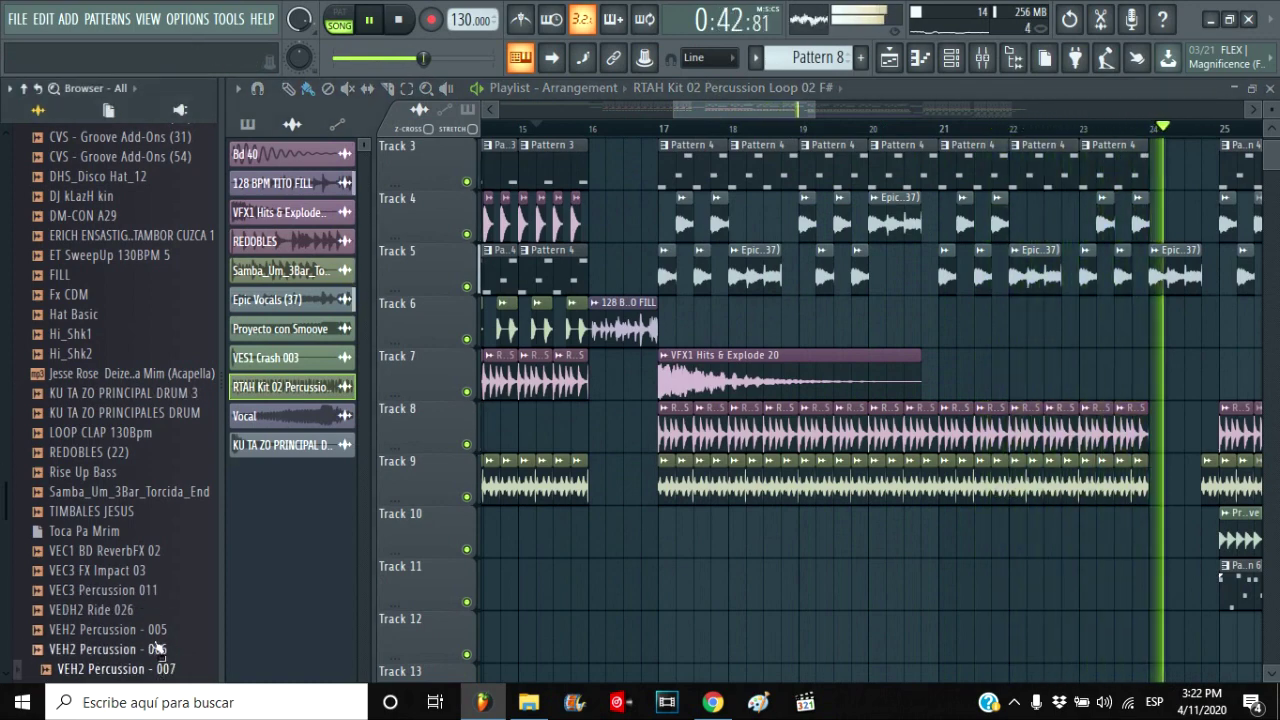
scroll(157, 651, down, 4)
click(160, 530)
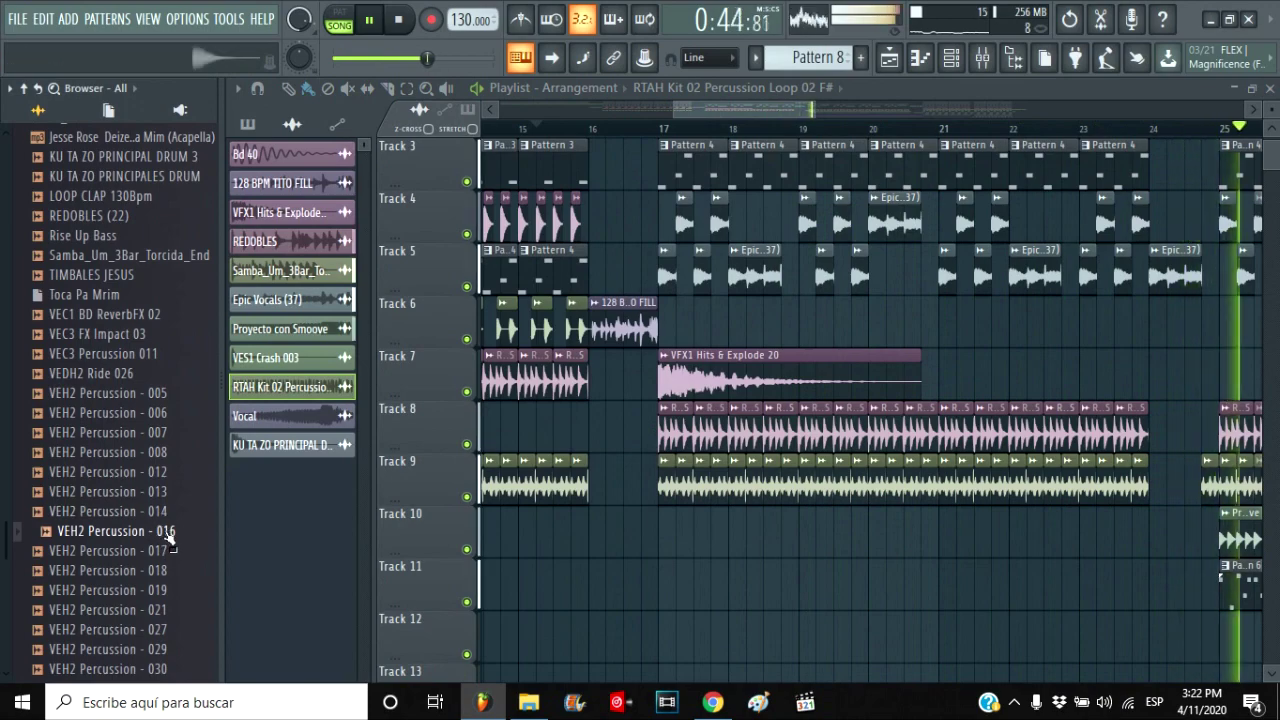
- Listen to the arrangement from bar 25 to the end at bar 41 and review all of its tracks
drag(805, 110, 894, 117)
scroll(977, 325, up, 2)
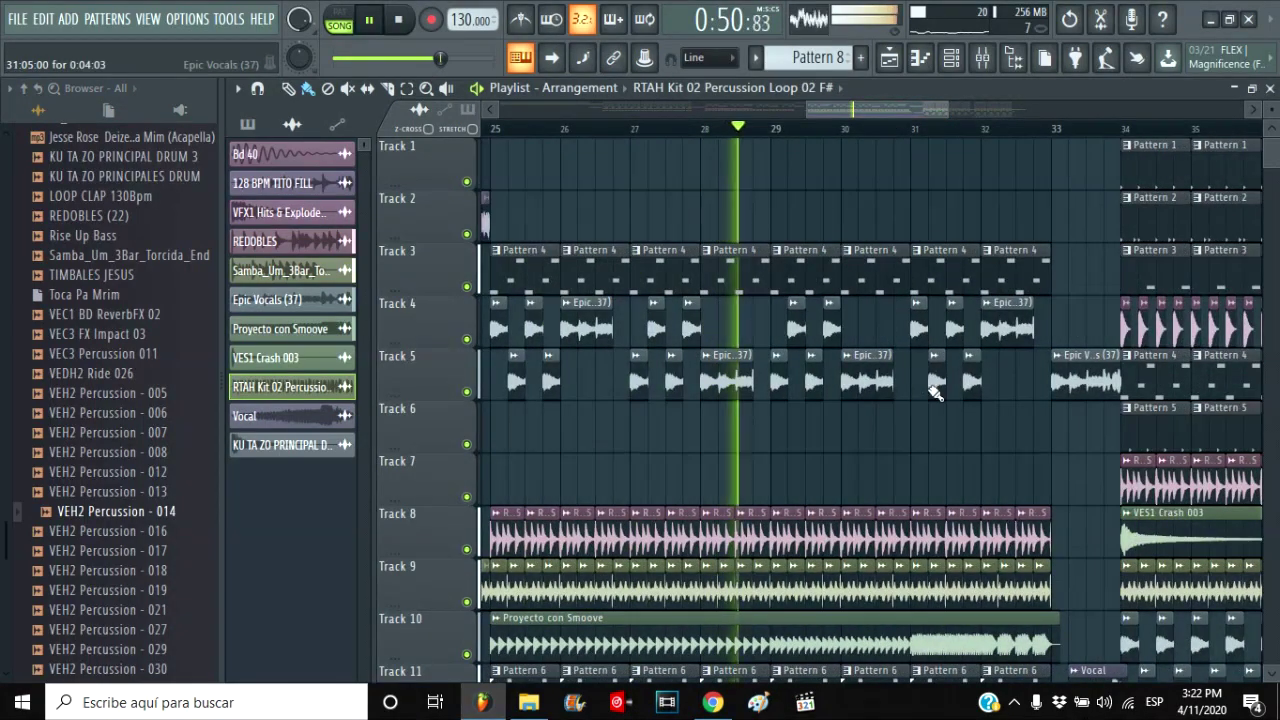
drag(947, 107, 1024, 105)
scroll(1191, 363, down, 7)
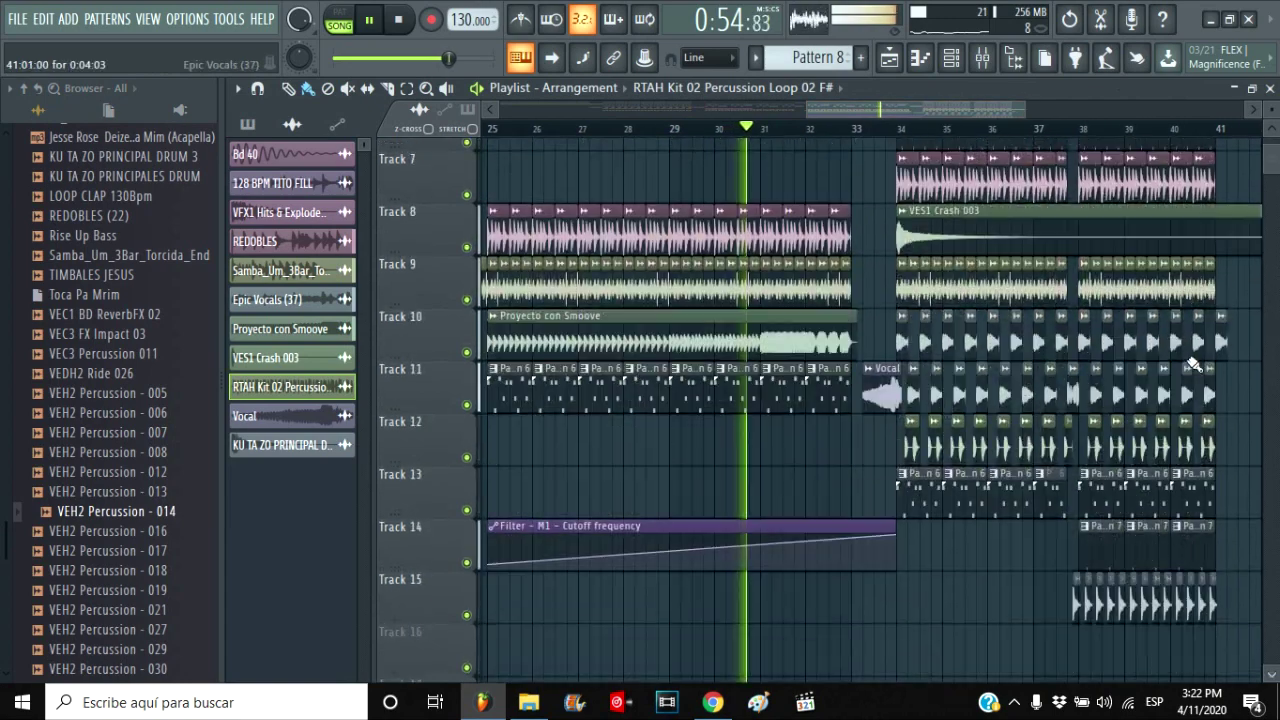
scroll(1112, 452, up, 7)
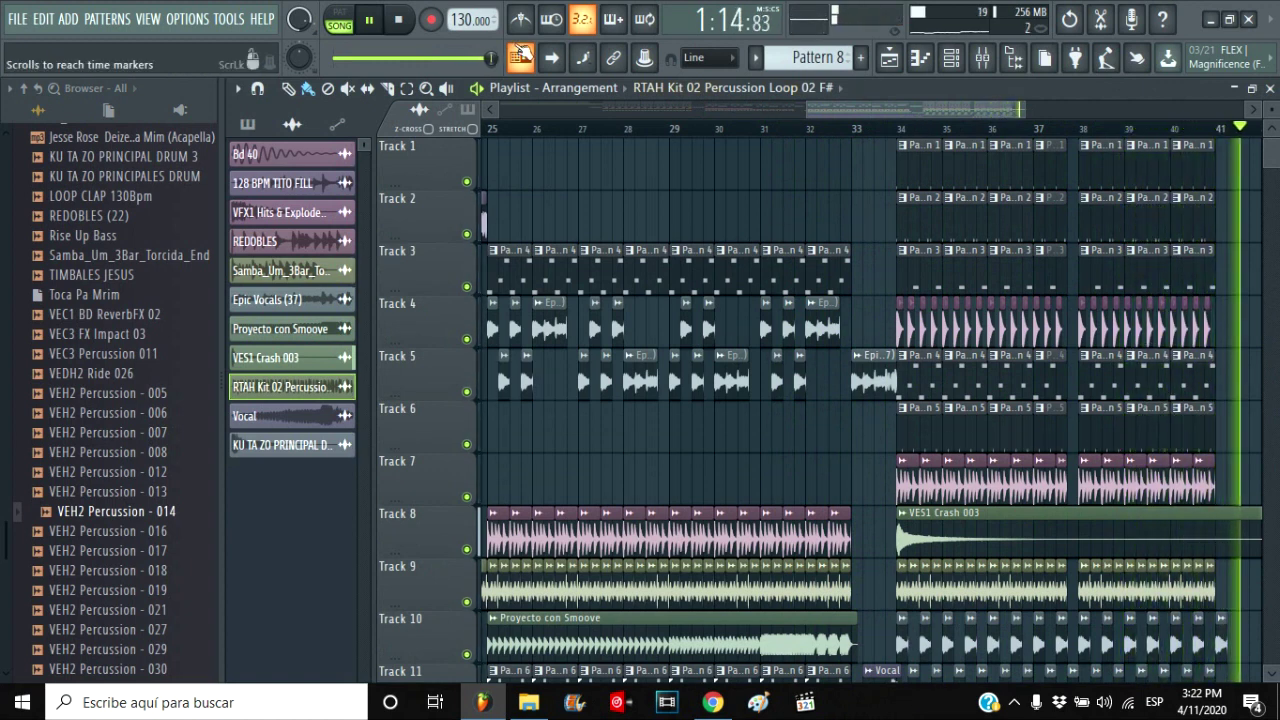
- Stop playback and examine the whole arrangement in the playlist, zoomed out to show bars 1 to 61
click(400, 22)
scroll(590, 178, down, 3)
drag(871, 110, 566, 110)
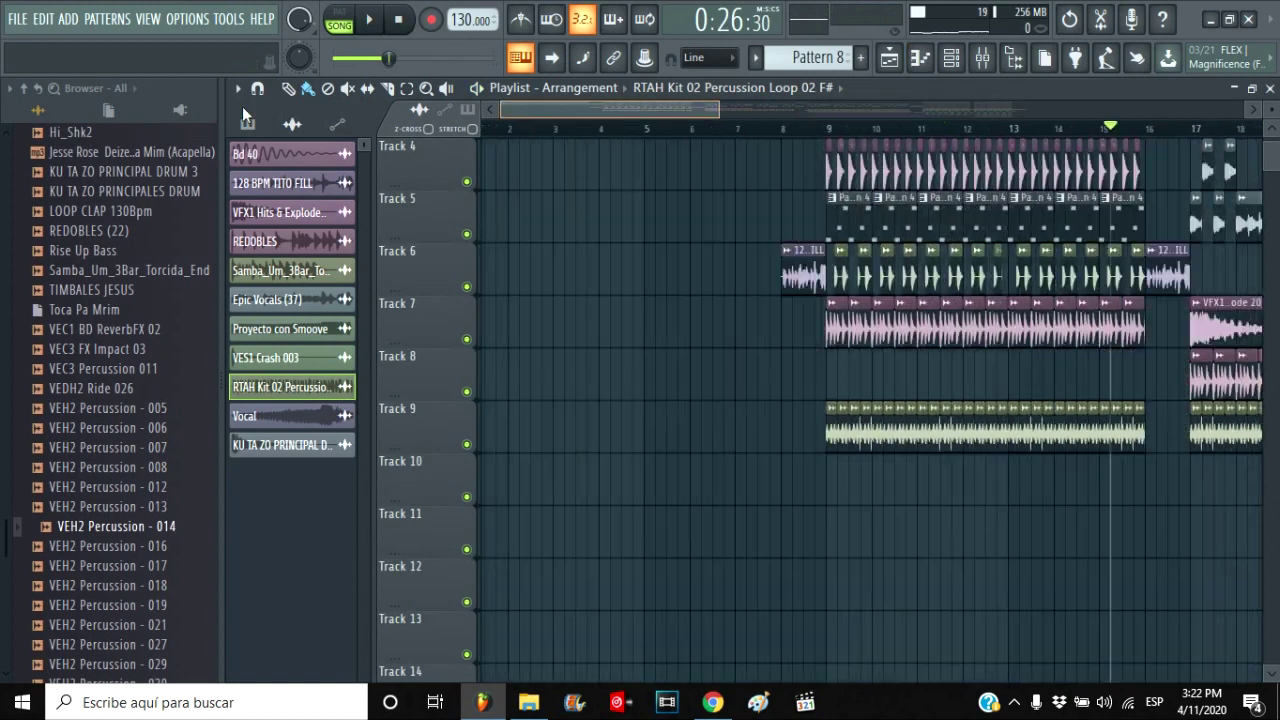
drag(718, 110, 1244, 112)
scroll(1208, 331, up, 3)
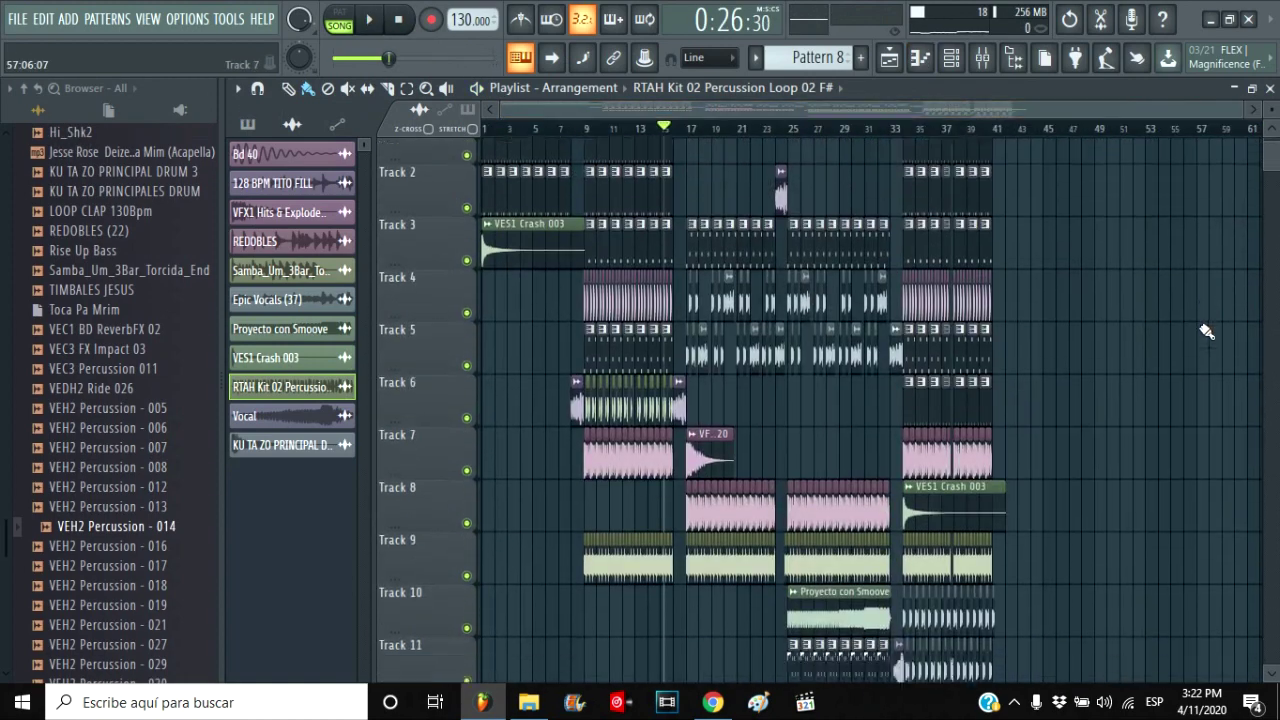
scroll(1207, 331, down, 2)
scroll(1207, 331, up, 2)
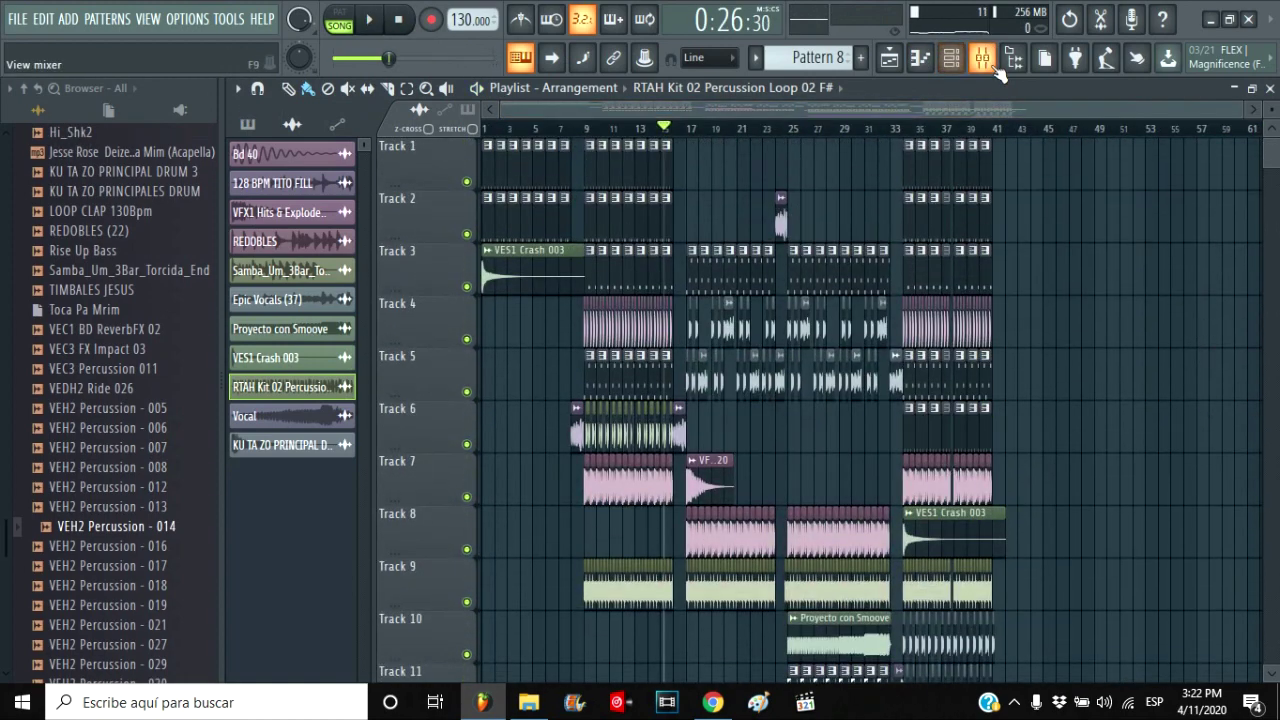
- Open the mixer, inspect the insert tracks and the Master, and close it again
click(982, 57)
scroll(833, 303, up, 2)
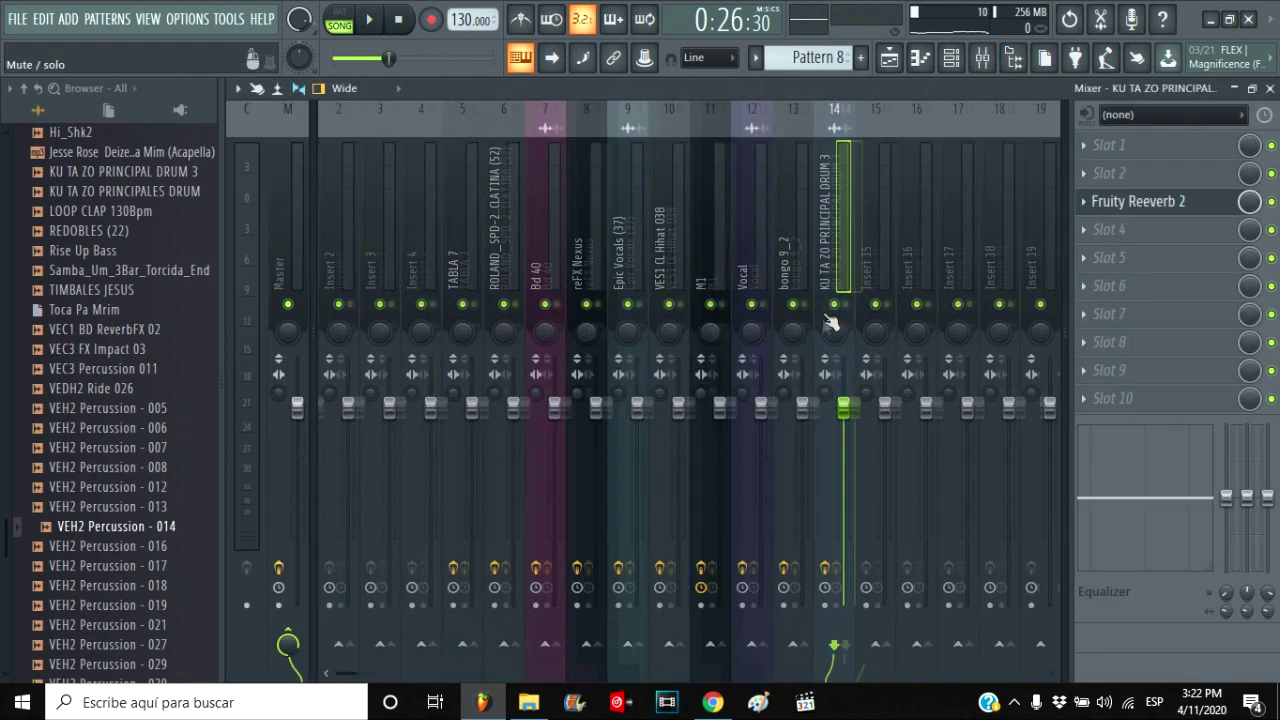
scroll(829, 318, down, 4)
click(286, 232)
scroll(560, 285, down, 3)
scroll(1210, 398, down, 1)
scroll(1212, 147, up, 2)
click(1235, 89)
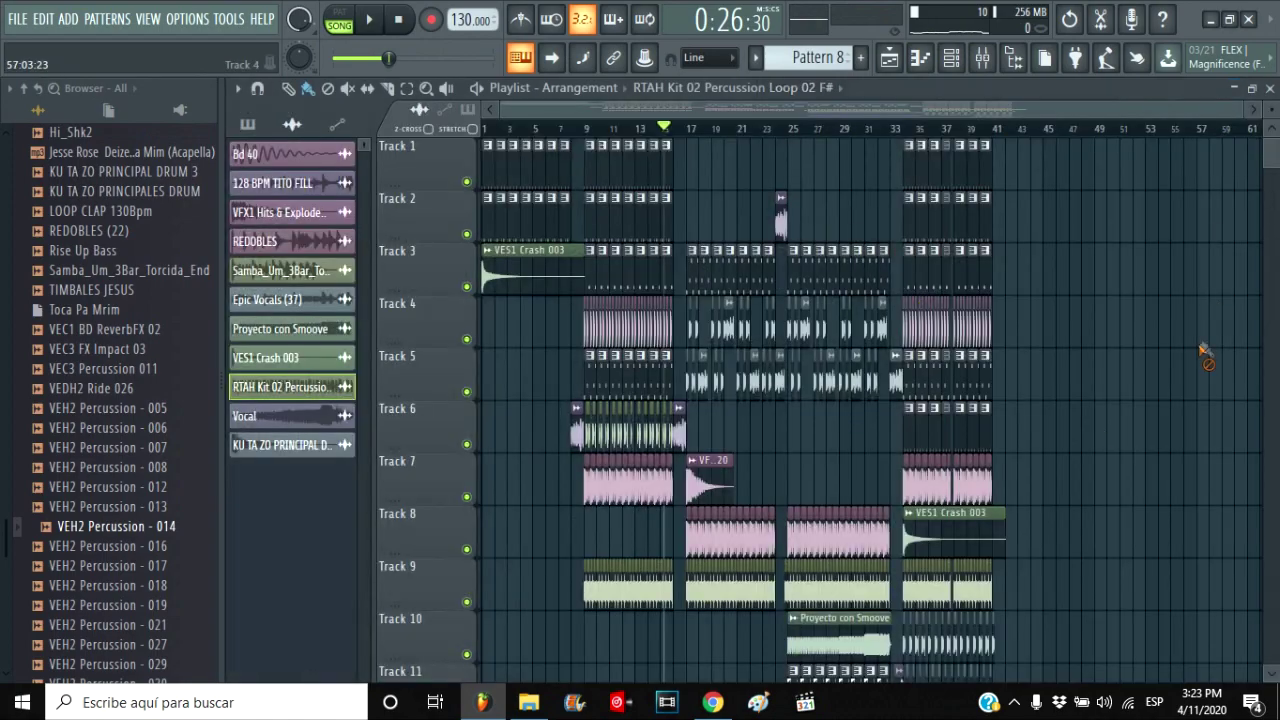
- Minimize FL Studio to reach the desktop and show the hidden system tray icons
click(1212, 22)
click(1173, 12)
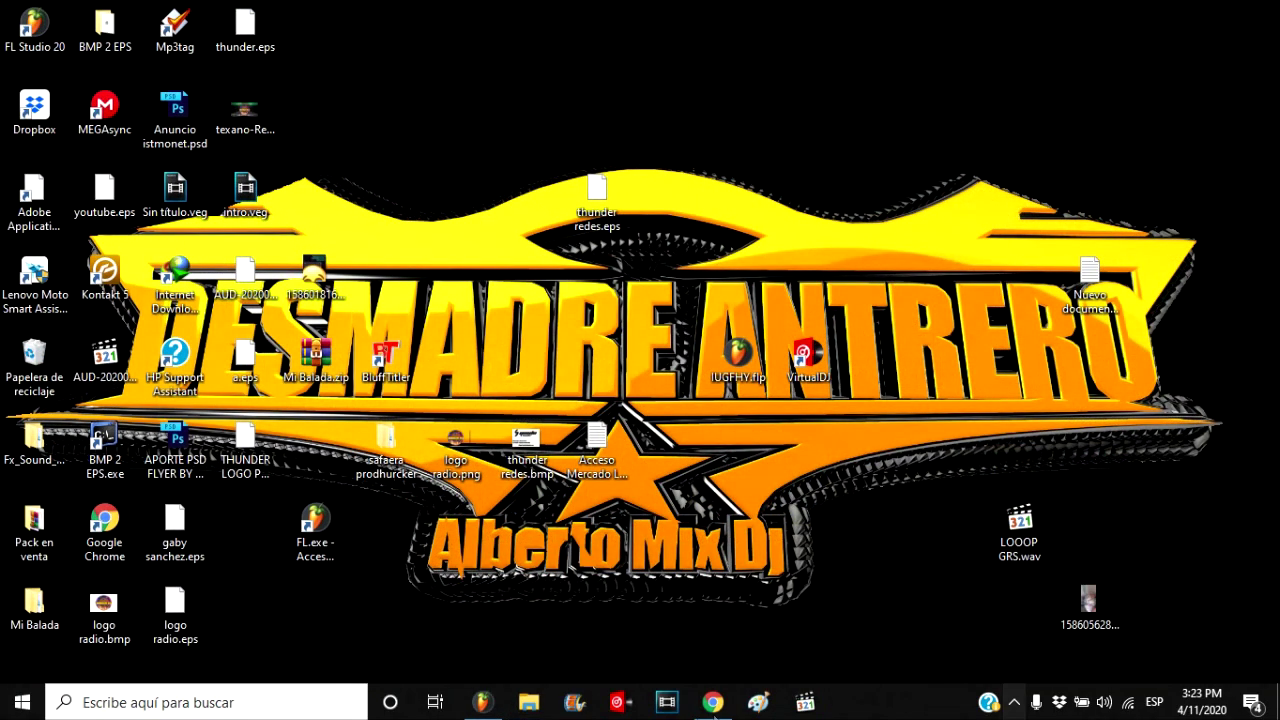
click(1014, 702)
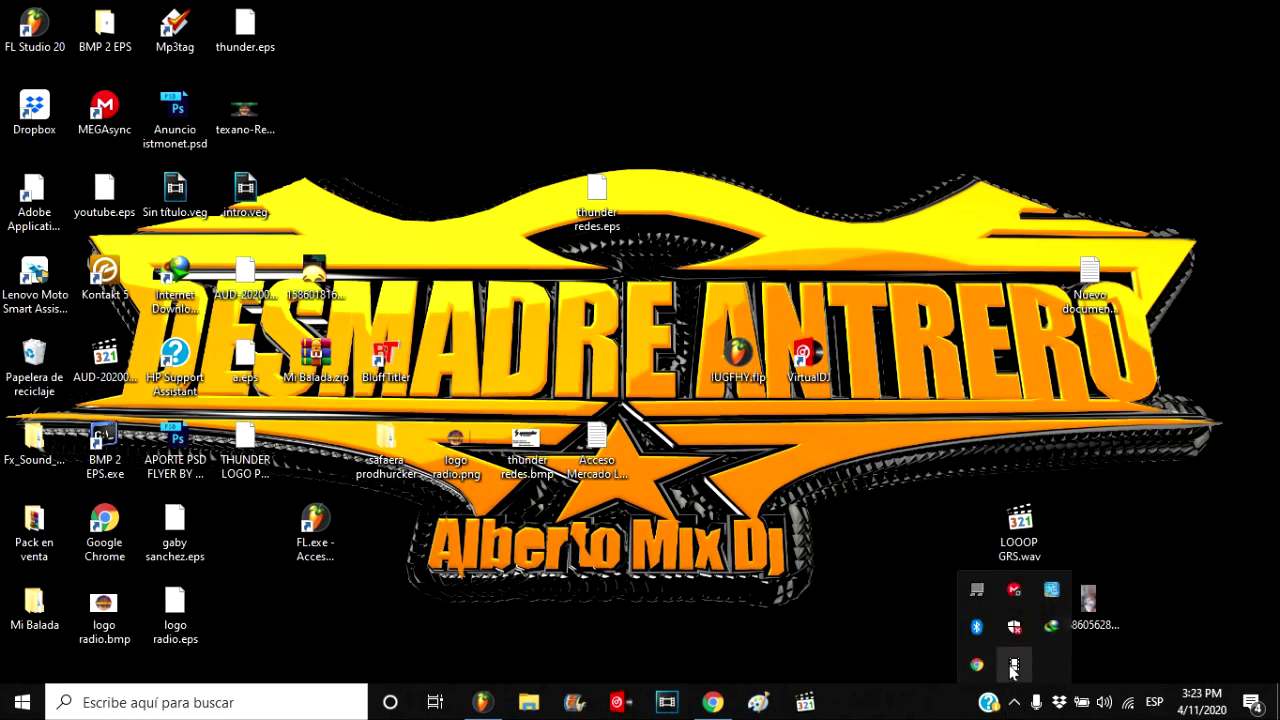